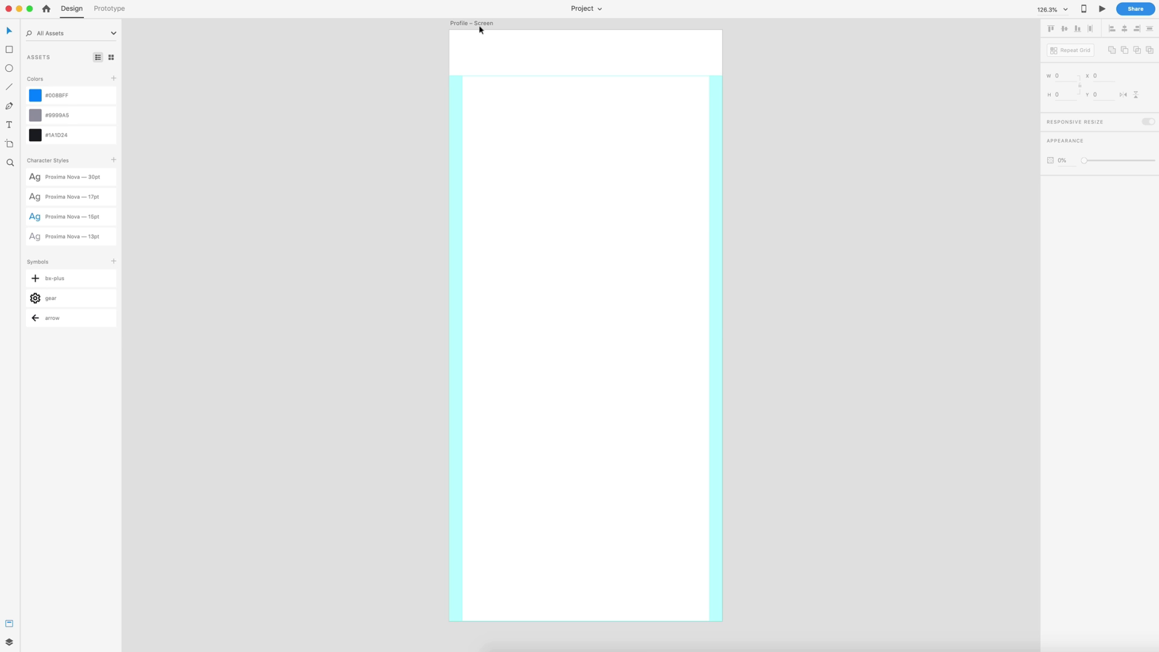
- Select the Profile – Screen artboard to verify its two-column grid and 70 top margin, then deselect
{"action": "left_click", "coordinate": [462, 23]}
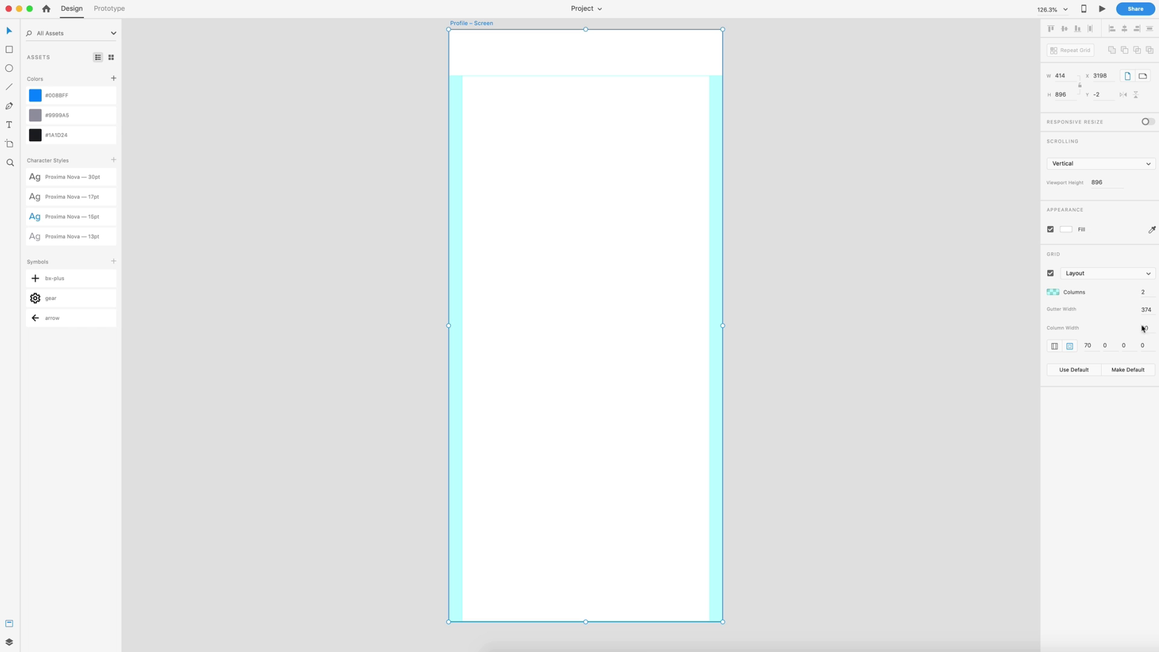
{"action": "left_click", "coordinate": [1090, 345]}
{"action": "left_click", "coordinate": [820, 144]}
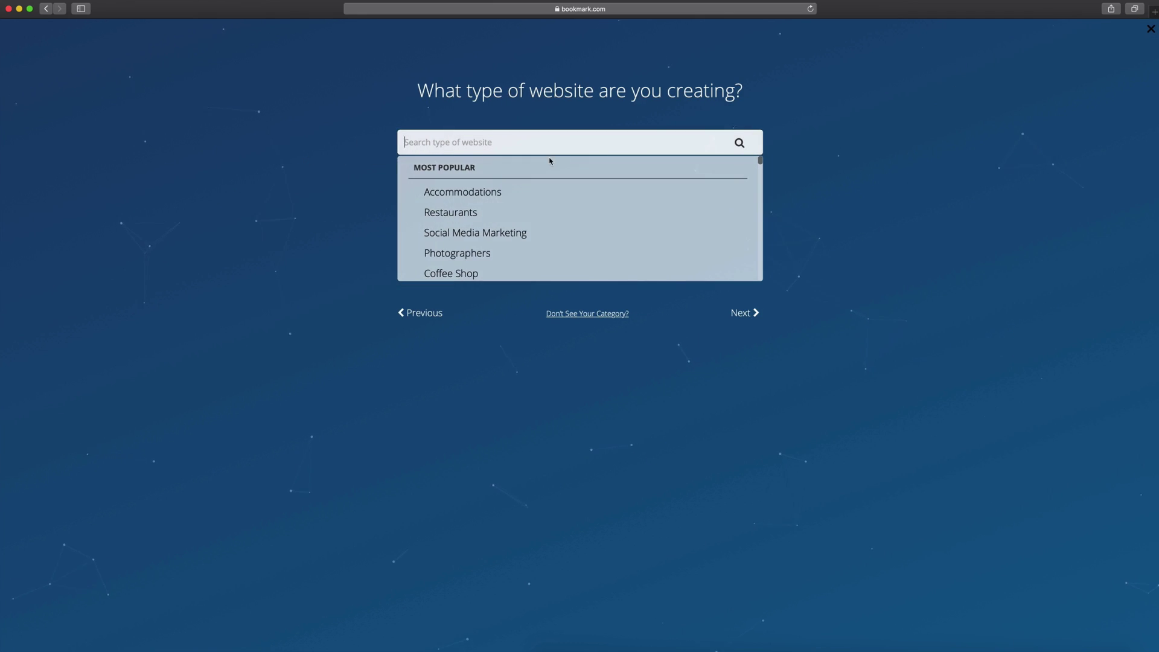
- Search 'design', choose Web Designer as the website type, and enter the site's name
{"action": "scroll", "coordinate": [600, 223], "scroll_direction": "down", "scroll_amount": 5}
{"action": "type", "text": "design"}
{"action": "left_click", "coordinate": [433, 271]}
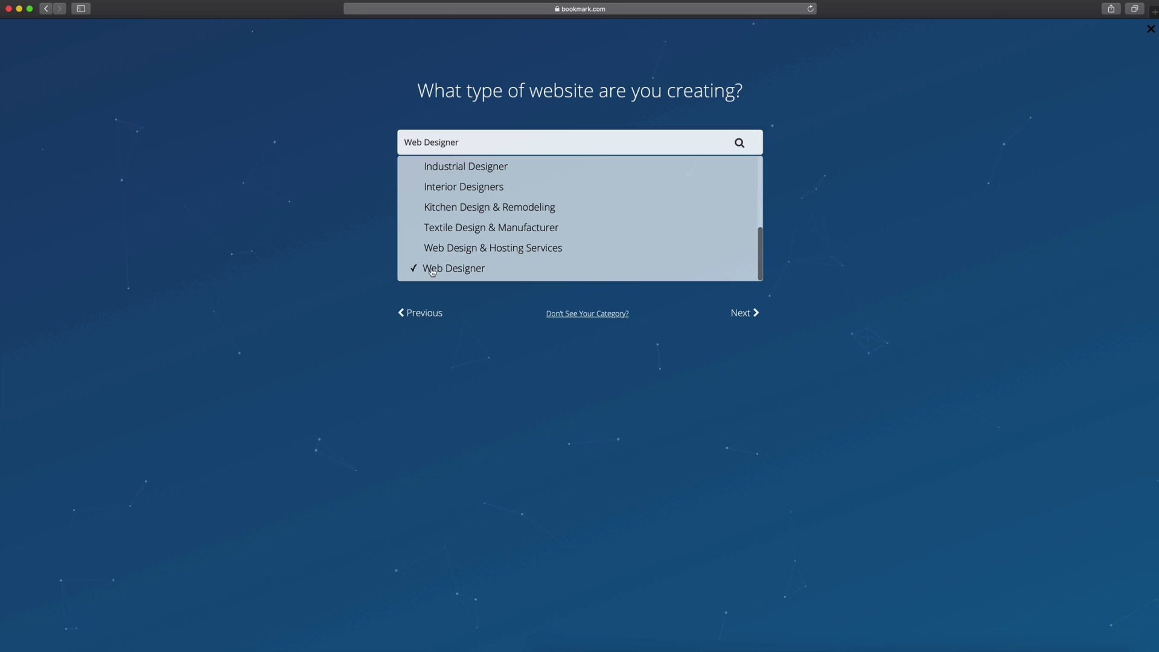
{"action": "left_click", "coordinate": [744, 313]}
{"action": "left_click", "coordinate": [743, 279]}
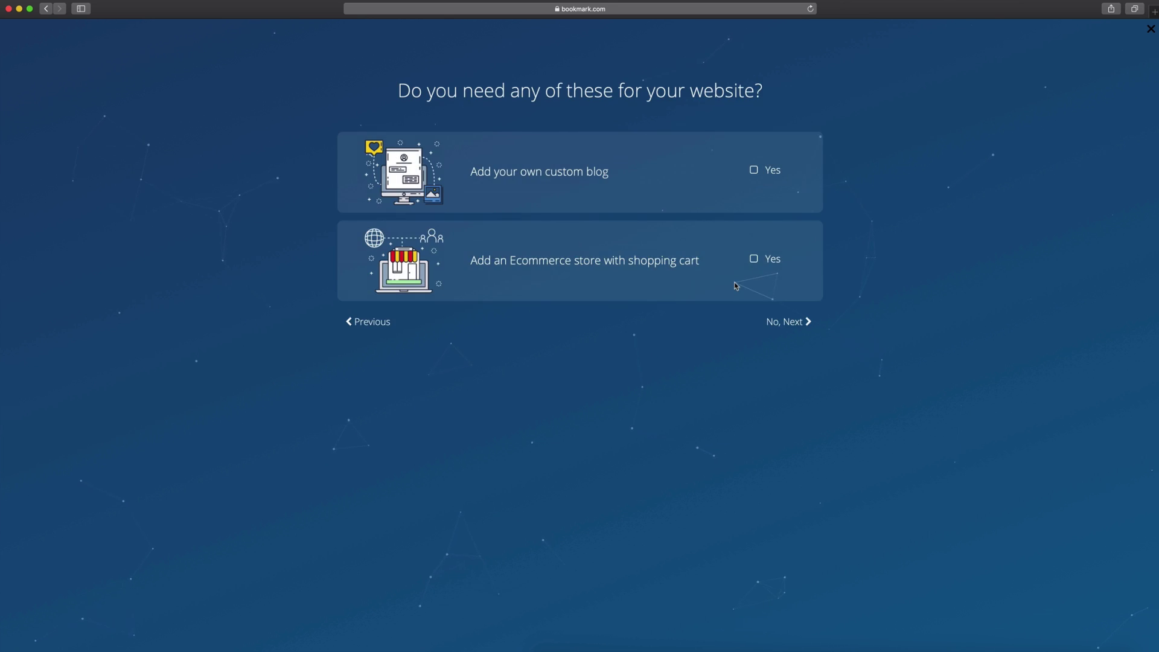
- Skip blog and store, pass the contact details, and pick the Top Menu layout and three images
{"action": "left_click", "coordinate": [784, 320]}
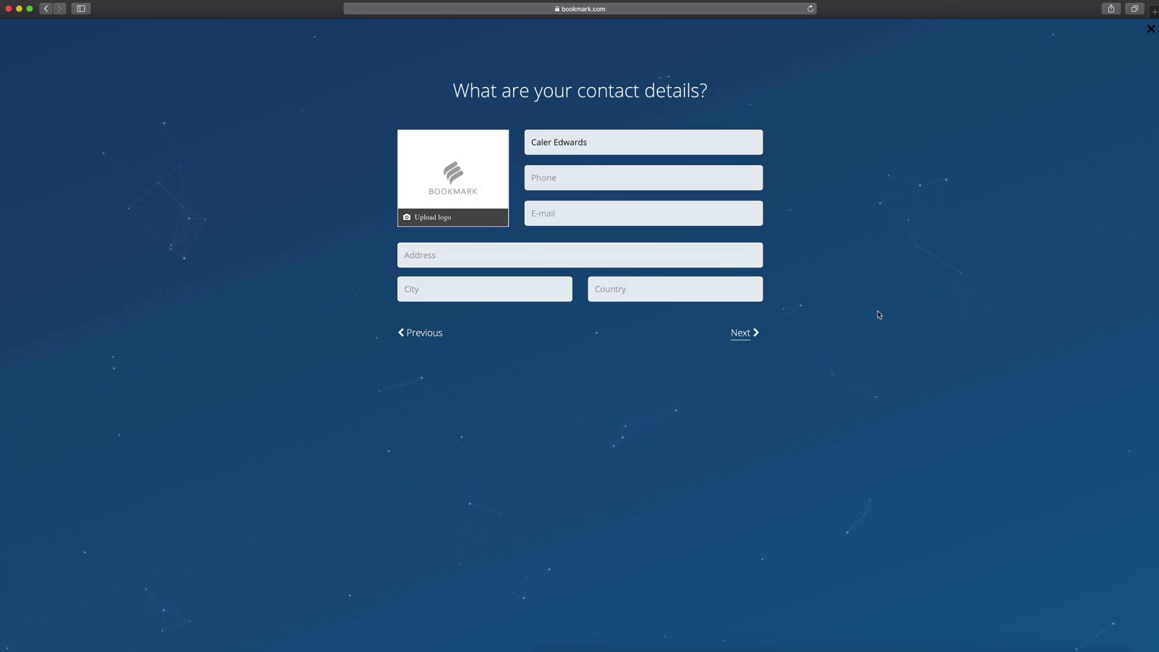
{"action": "left_click", "coordinate": [748, 334]}
{"action": "left_click", "coordinate": [411, 212]}
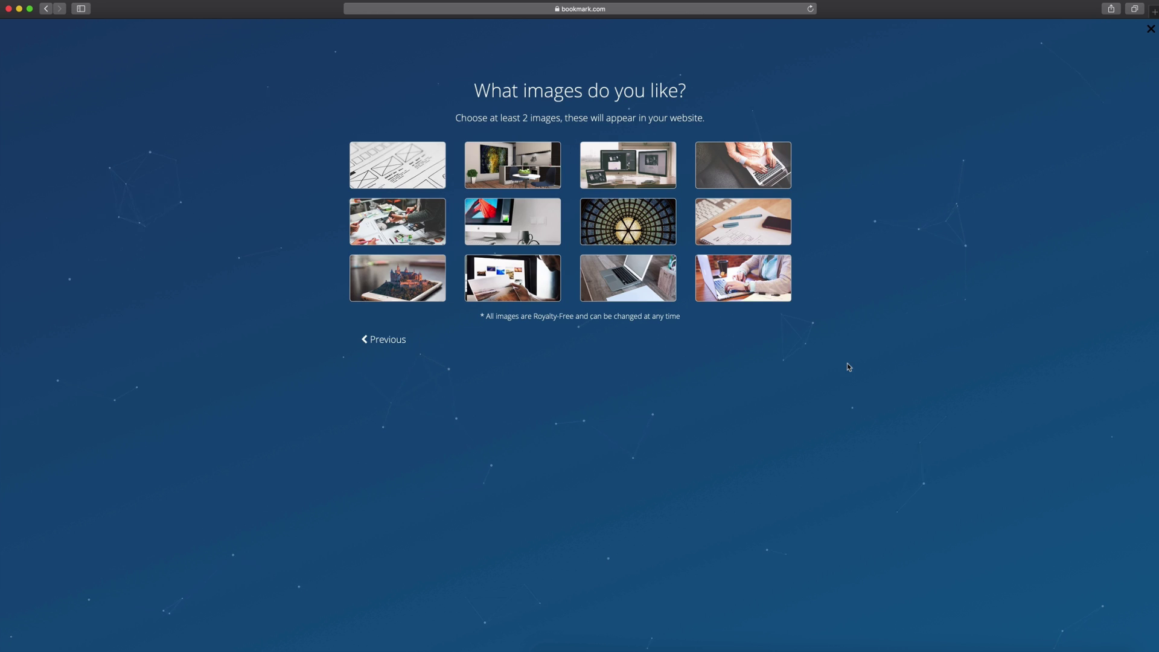
{"action": "left_click", "coordinate": [512, 165]}
{"action": "left_click", "coordinate": [628, 165]}
{"action": "left_click", "coordinate": [398, 278]}
{"action": "left_click", "coordinate": [764, 339]}
- Choose a style, generate the website, and add two content focuses
{"action": "left_click", "coordinate": [580, 179]}
{"action": "left_click", "coordinate": [746, 311]}
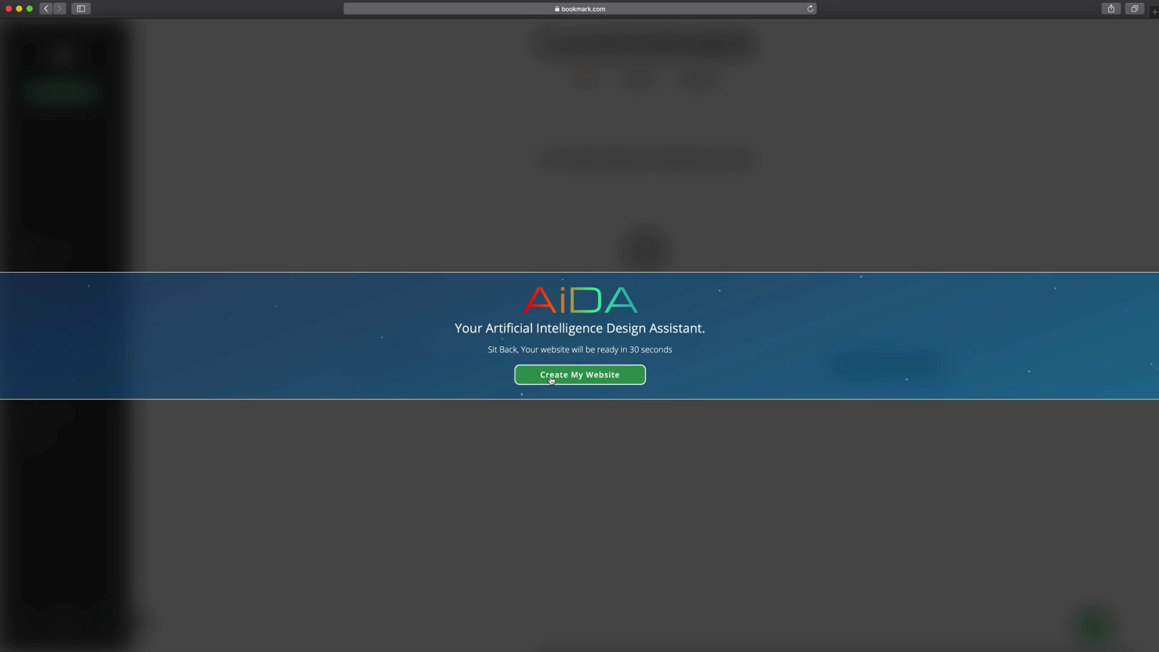
{"action": "left_click", "coordinate": [551, 379]}
{"action": "left_click", "coordinate": [42, 175]}
{"action": "left_click", "coordinate": [241, 448]}
{"action": "left_click", "coordinate": [162, 138]}
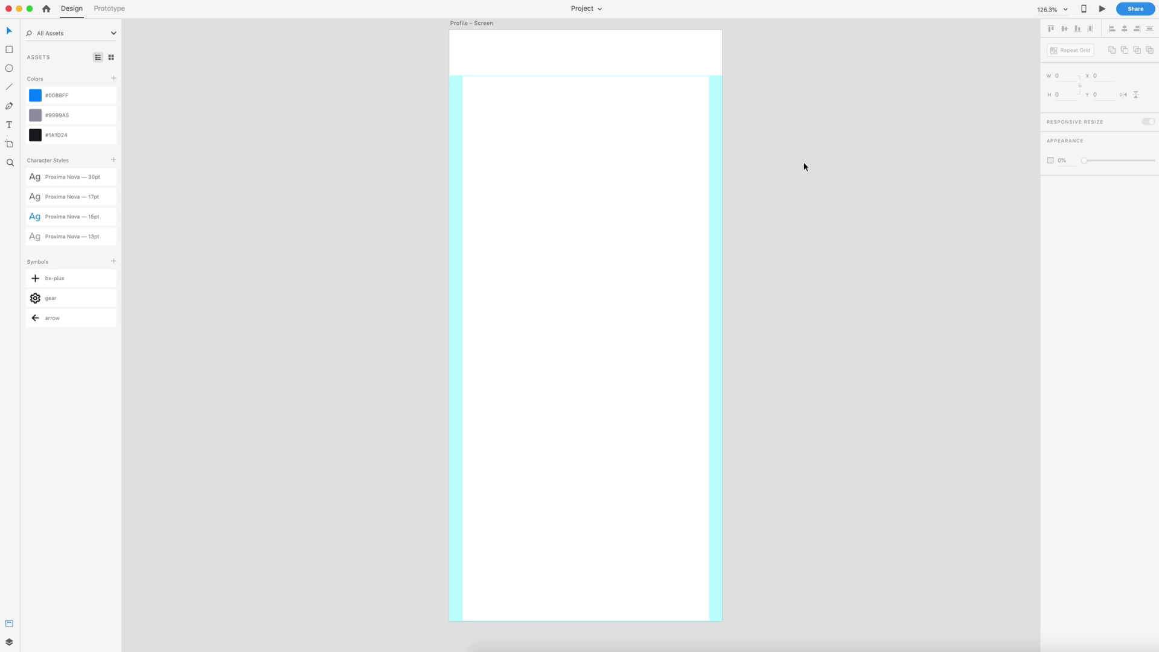
- Place the back arrow symbol at the artboard's top-left
{"action": "left_click", "coordinate": [460, 85]}
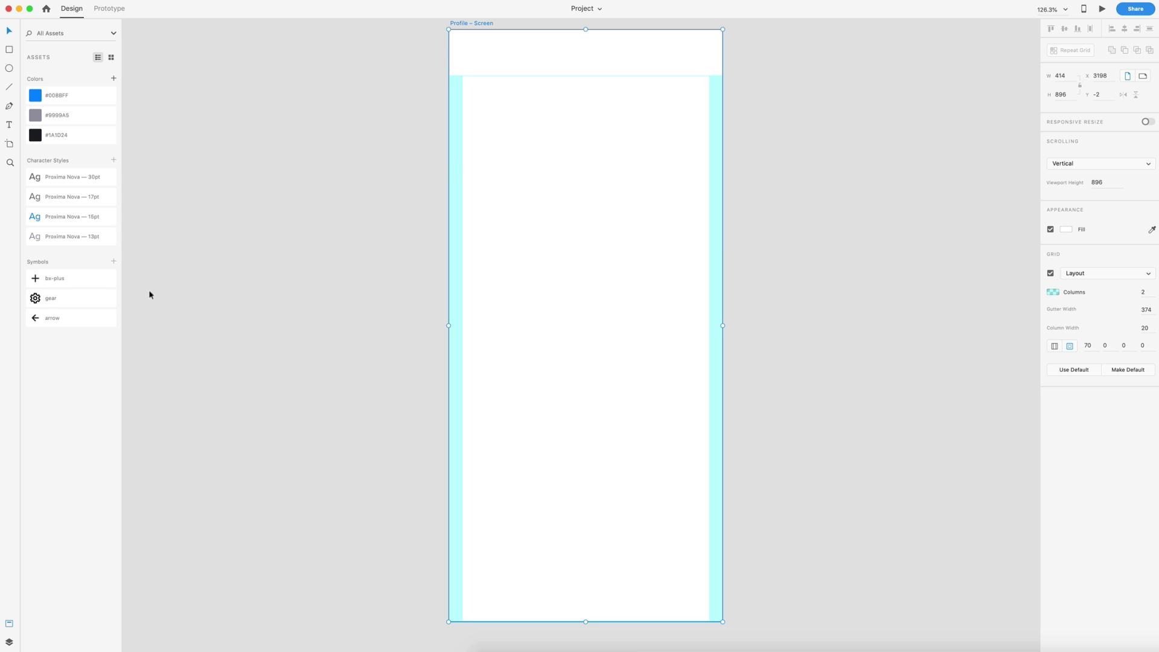
{"action": "left_click_drag", "start_coordinate": [38, 321], "coordinate": [469, 90]}
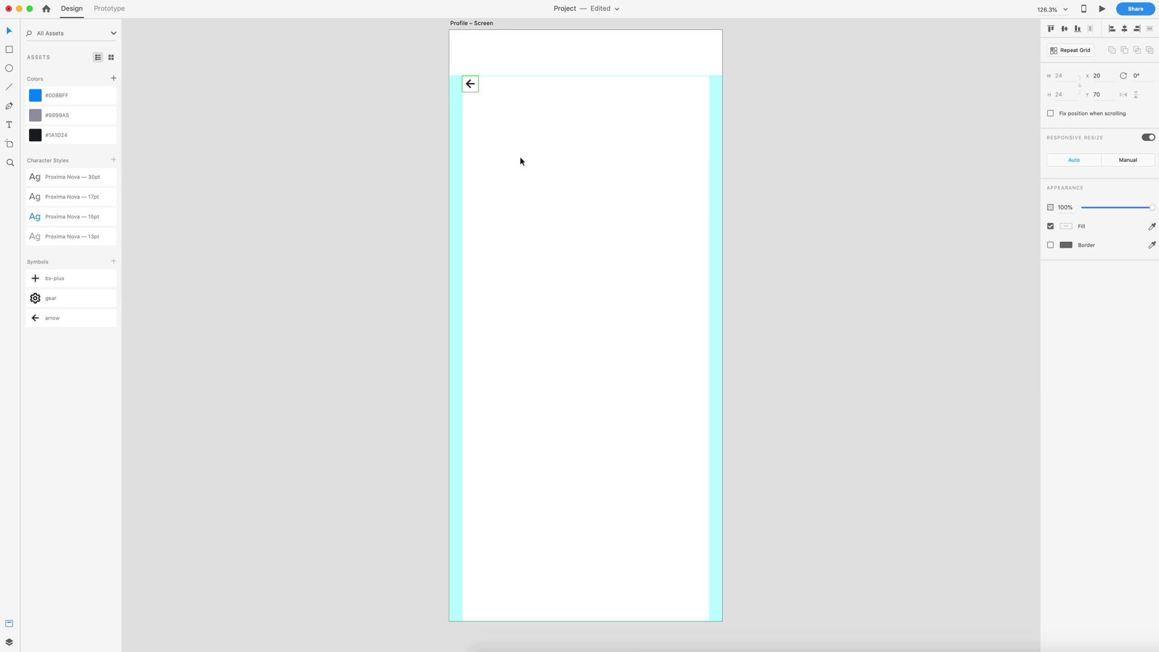
{"action": "scroll", "coordinate": [476, 85], "scroll_direction": "up", "scroll_amount": 5}
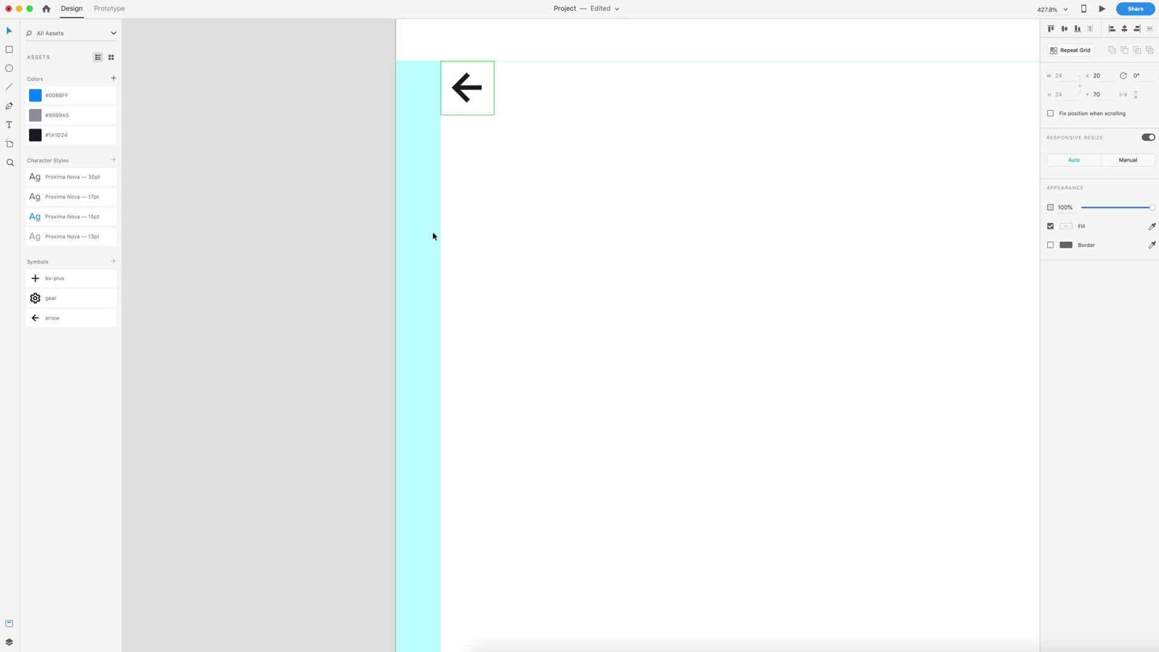
- Bring in the gear symbol and position it at the top-right, X 370, Y 70
{"action": "left_click_drag", "start_coordinate": [34, 297], "coordinate": [749, 121]}
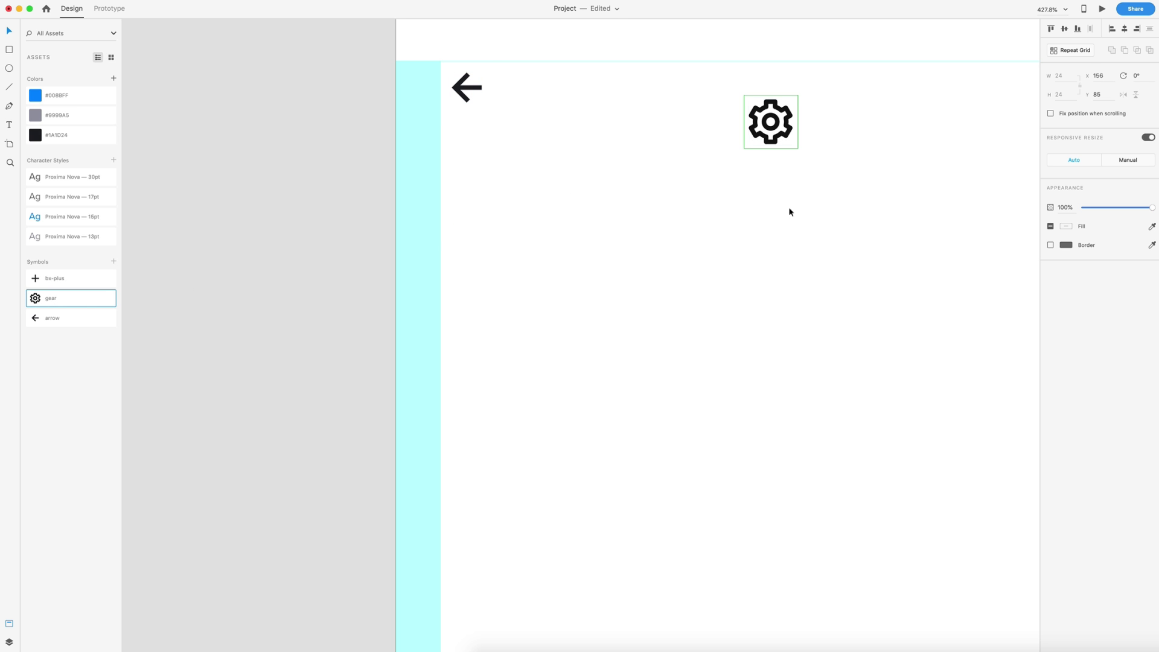
{"action": "scroll", "coordinate": [780, 226], "scroll_direction": "right", "scroll_amount": 10}
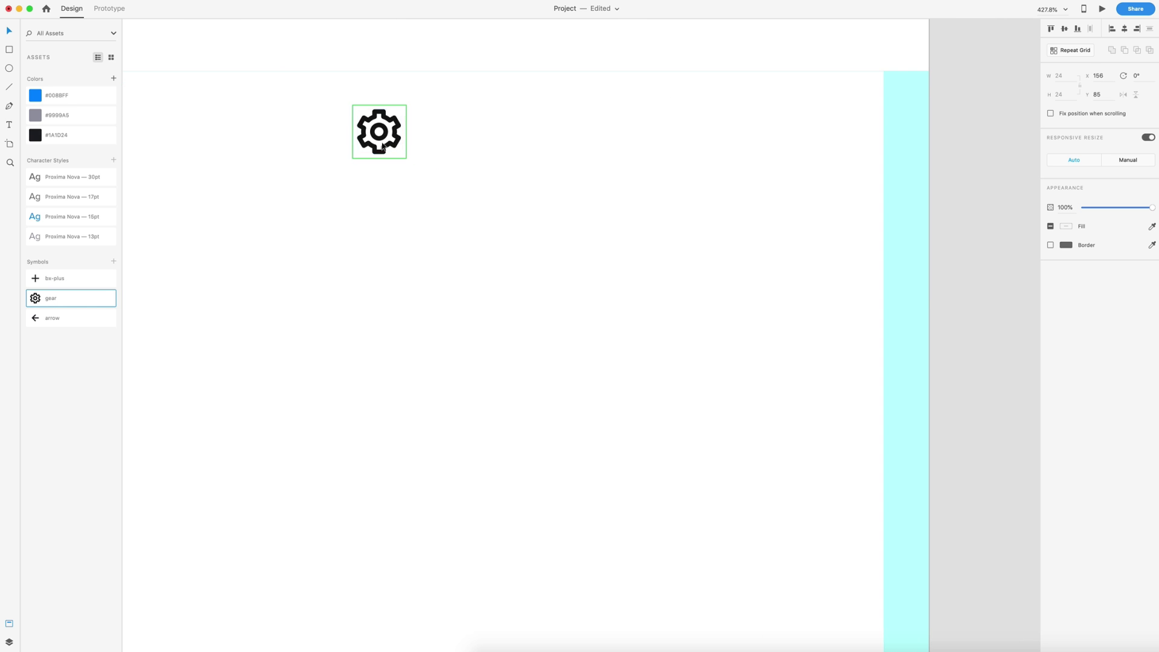
{"action": "left_click_drag", "start_coordinate": [384, 146], "coordinate": [875, 117]}
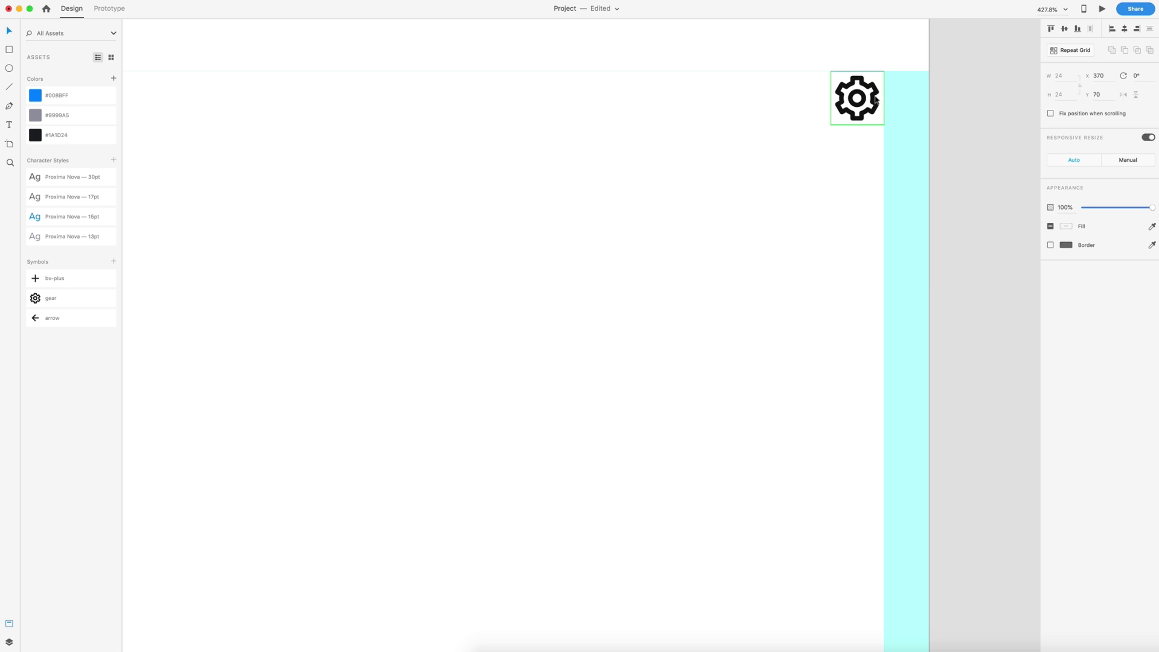
{"action": "scroll", "coordinate": [781, 233], "scroll_direction": "down", "scroll_amount": 5}
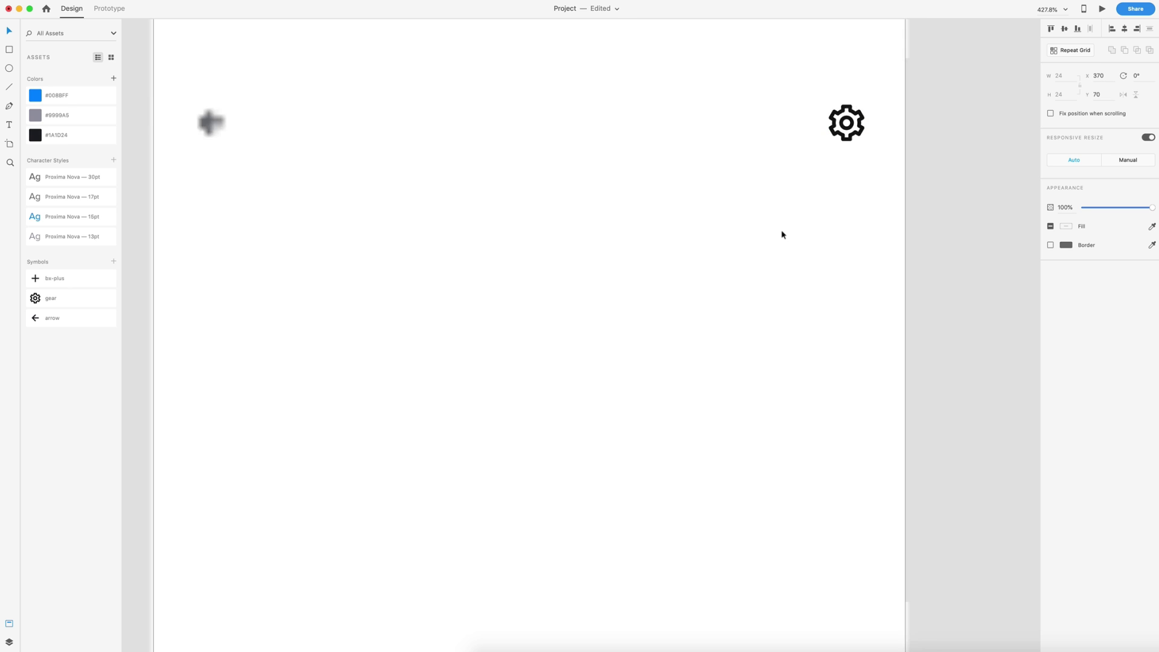
{"action": "left_click_drag", "start_coordinate": [922, 195], "coordinate": [240, 128]}
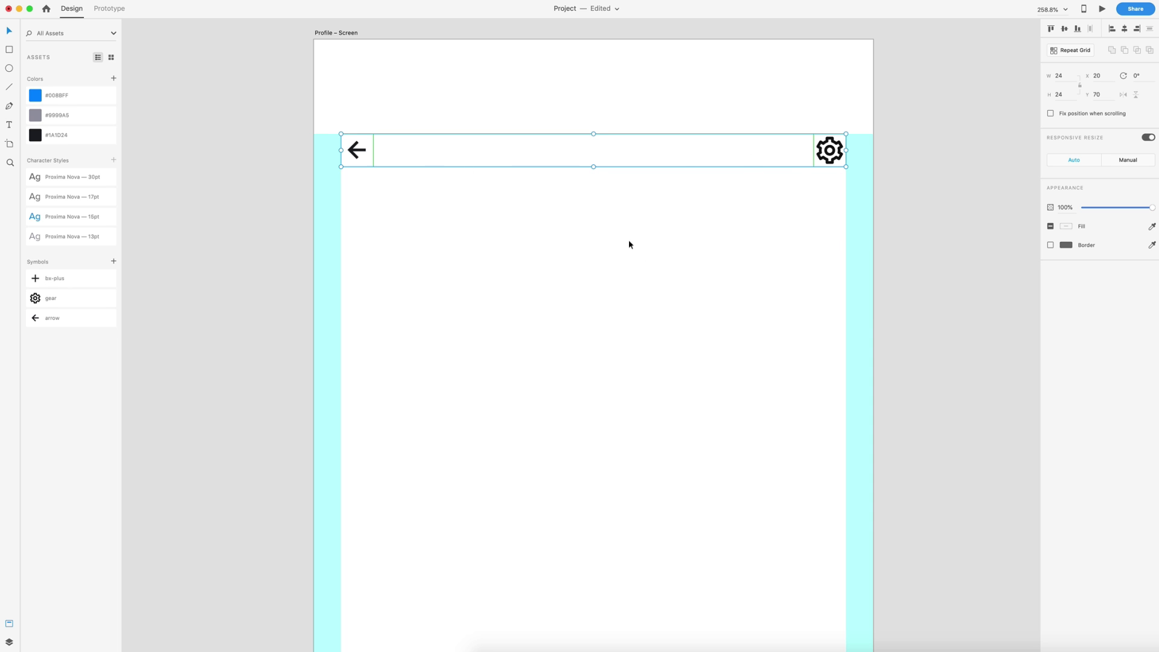
{"action": "scroll", "coordinate": [629, 243], "scroll_direction": "down", "scroll_amount": 2}
{"action": "left_click", "coordinate": [613, 234]}
{"action": "scroll", "coordinate": [613, 235], "scroll_direction": "down", "scroll_amount": 3}
{"action": "scroll", "coordinate": [614, 235], "scroll_direction": "down", "scroll_amount": 1}
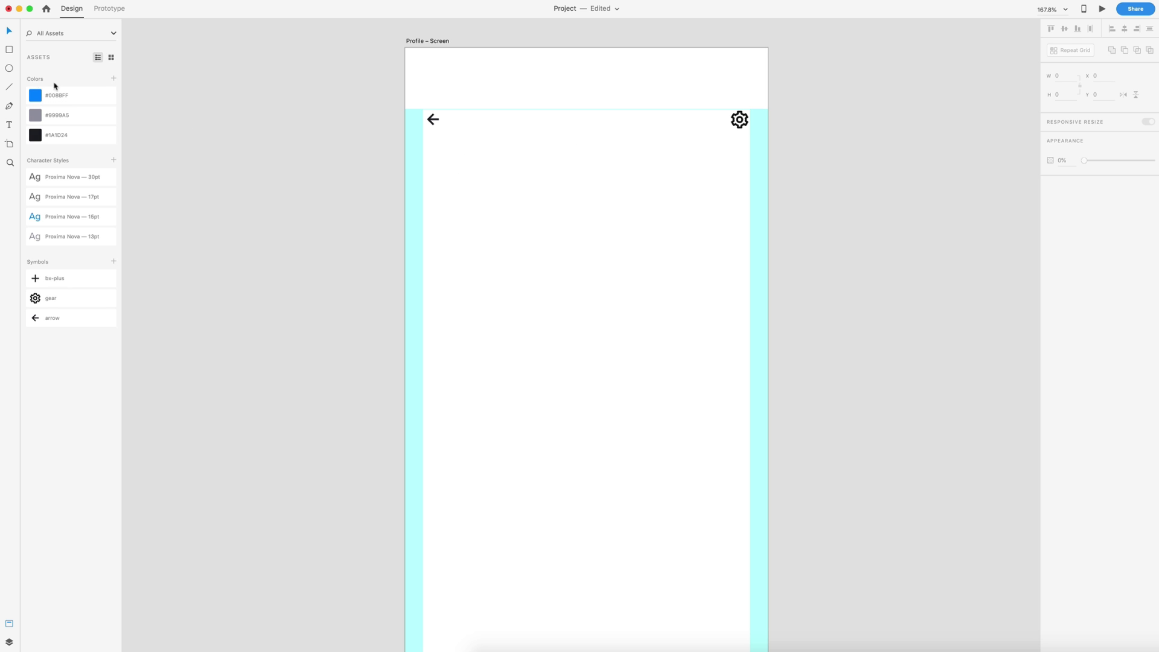
- Draw an 80×80 circle below the back arrow
{"action": "left_click", "coordinate": [9, 68]}
{"action": "left_click_drag", "start_coordinate": [423, 155], "coordinate": [523, 221]}
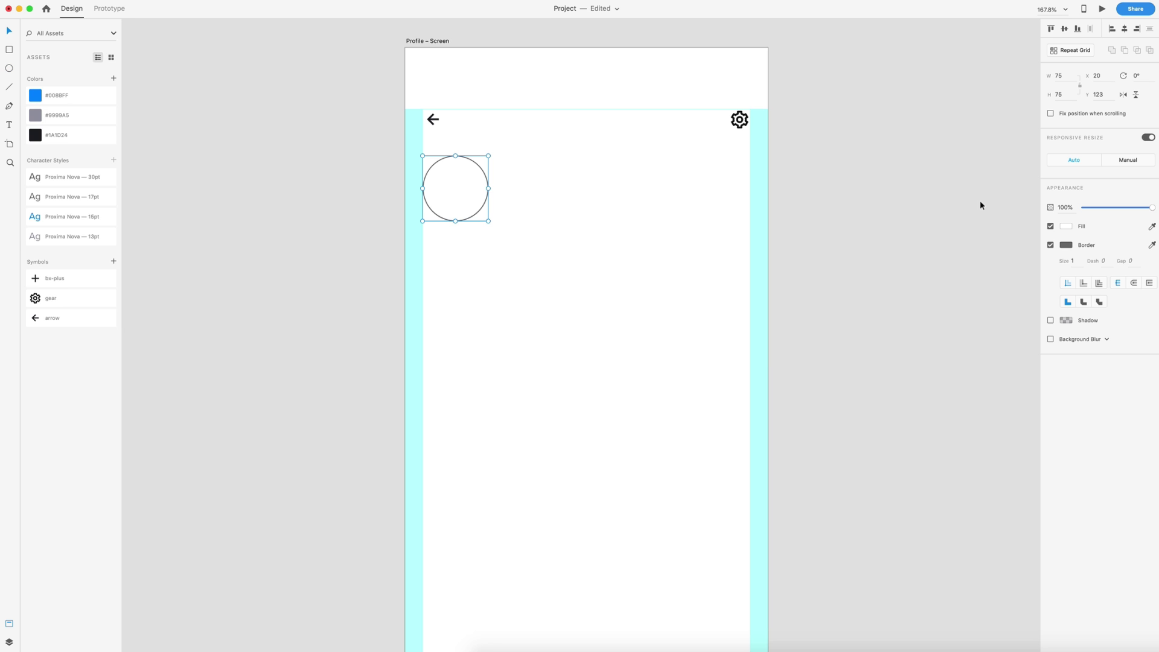
{"action": "key", "text": "Down"}
{"action": "key", "text": "Down"}
{"action": "key", "text": "Down"}
{"action": "key", "text": "Down"}
{"action": "key", "text": "Down"}
{"action": "key", "text": "Down"}
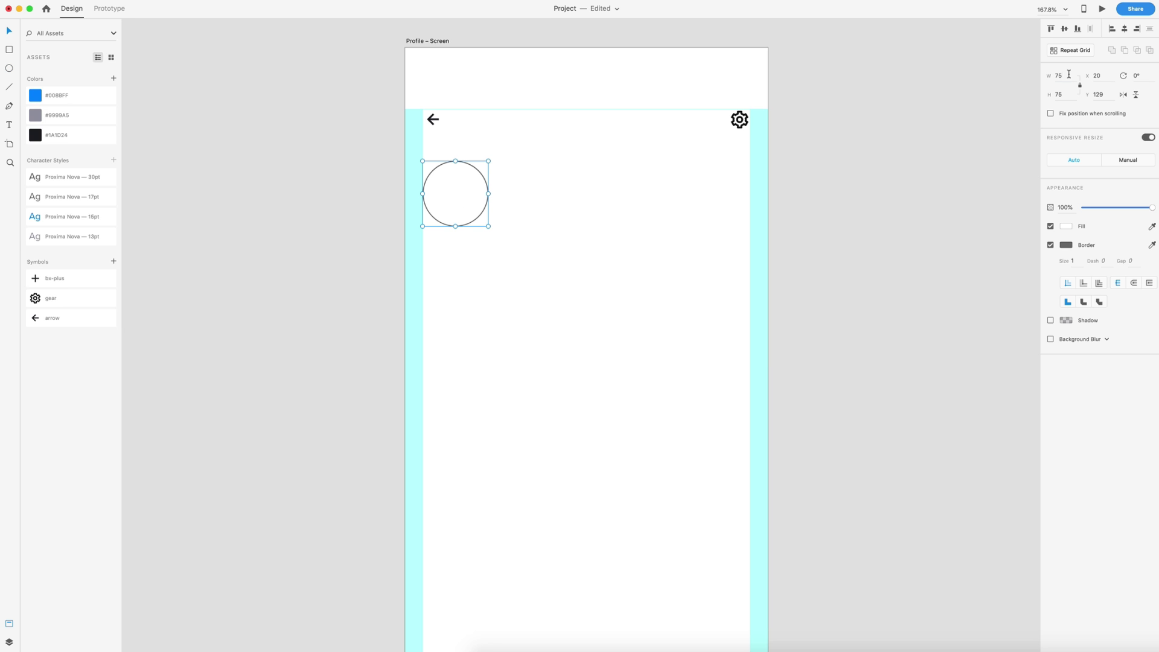
{"action": "left_click", "coordinate": [1068, 73]}
{"action": "type", "text": "80"}
{"action": "key", "text": "Return"}
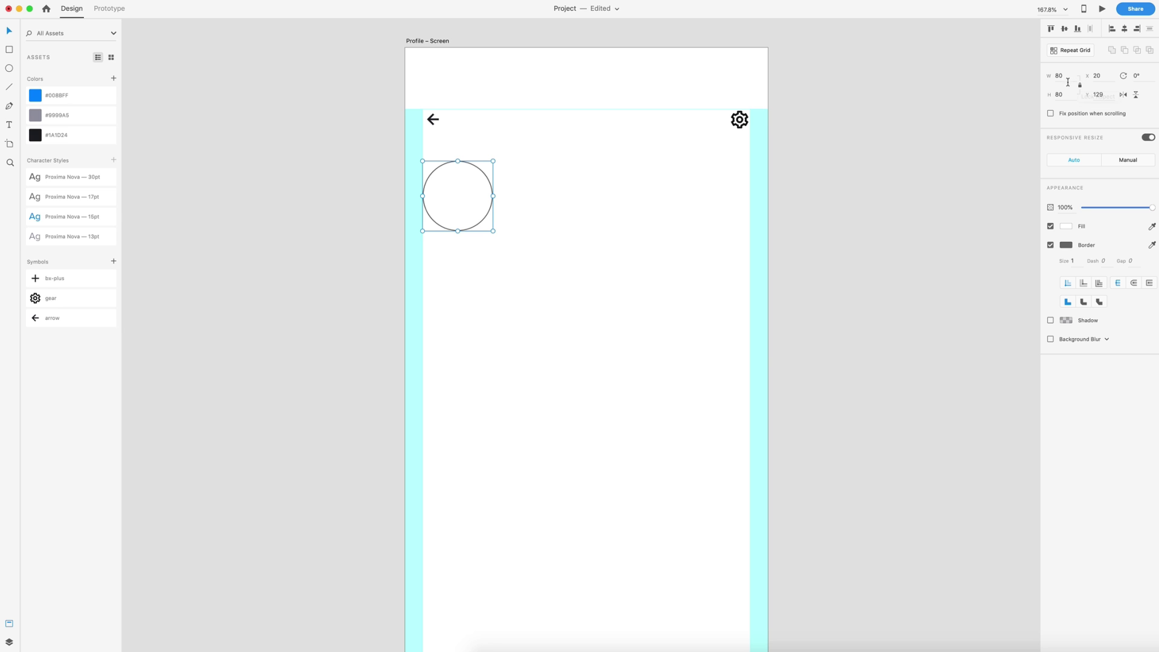
{"action": "left_click_drag", "start_coordinate": [1066, 95], "coordinate": [1035, 94]}
{"action": "key", "text": "shift+Tab"}
- Give the circle a white border of thickness 3
{"action": "left_click", "coordinate": [1073, 263]}
{"action": "type", "text": "3"}
{"action": "key", "text": "Return"}
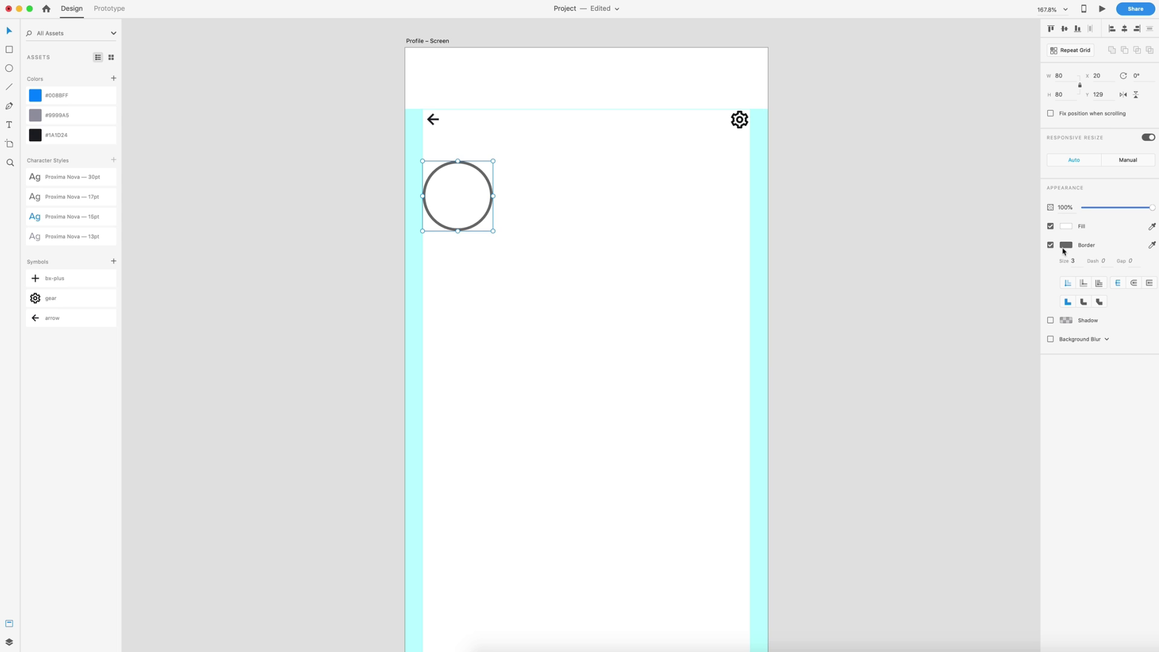
{"action": "left_click", "coordinate": [1063, 250]}
{"action": "left_click_drag", "start_coordinate": [962, 232], "coordinate": [934, 186]}
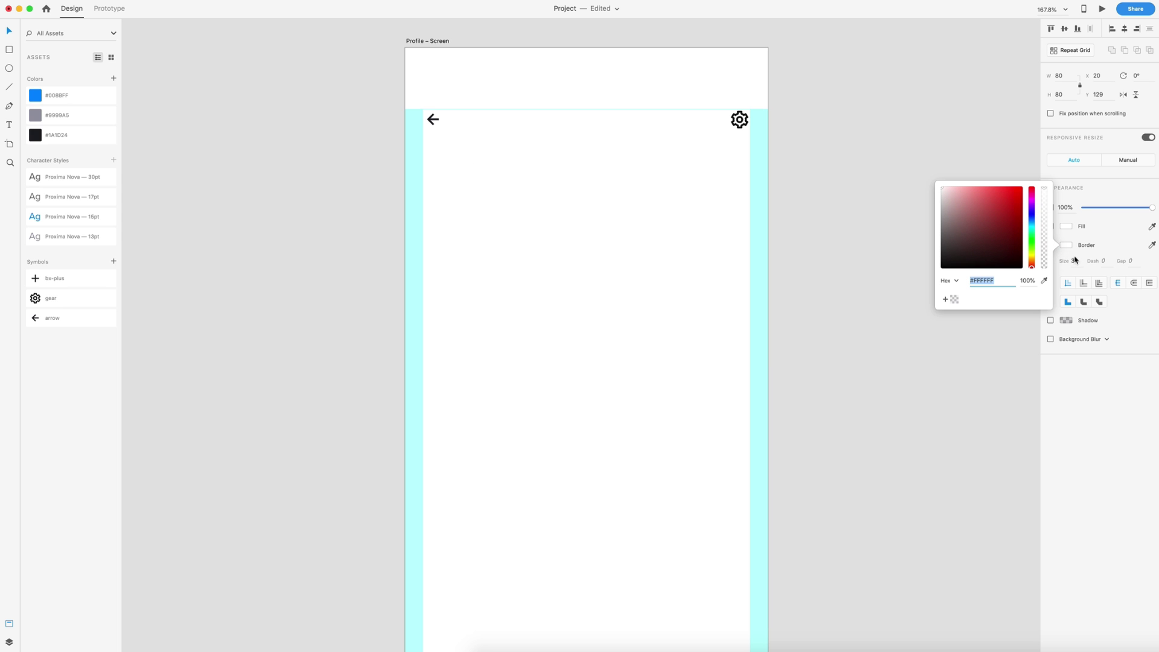
{"action": "left_click", "coordinate": [1060, 274]}
- Add a drop shadow in #565874 at 7% with blur 10
{"action": "left_click", "coordinate": [1051, 320]}
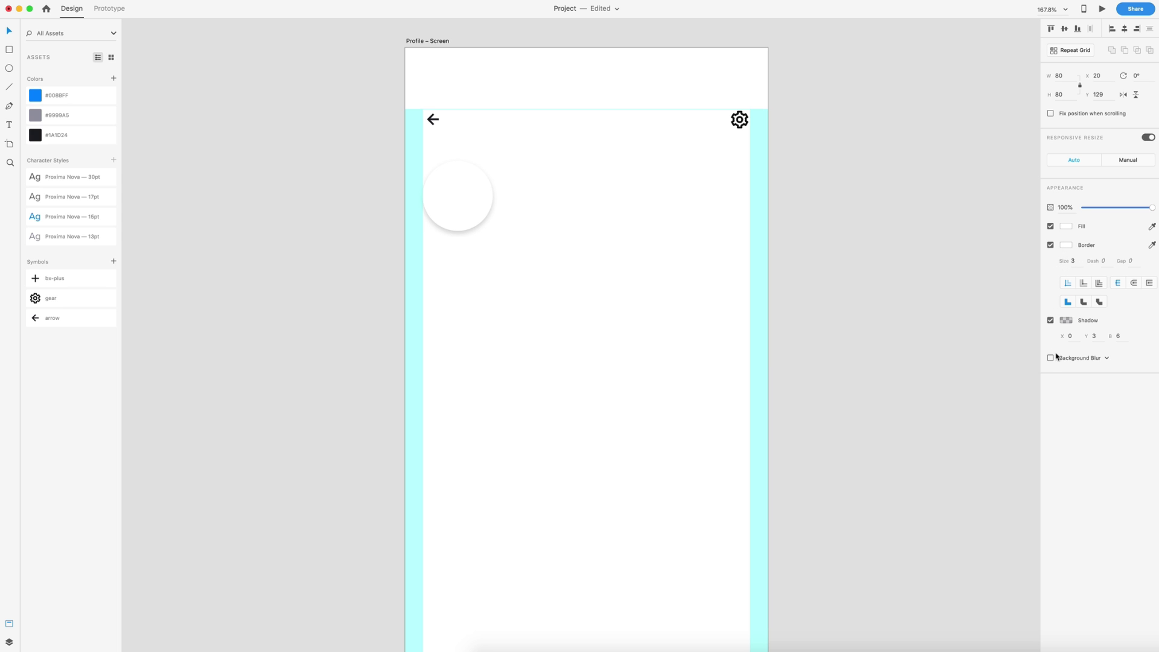
{"action": "left_click", "coordinate": [1066, 320]}
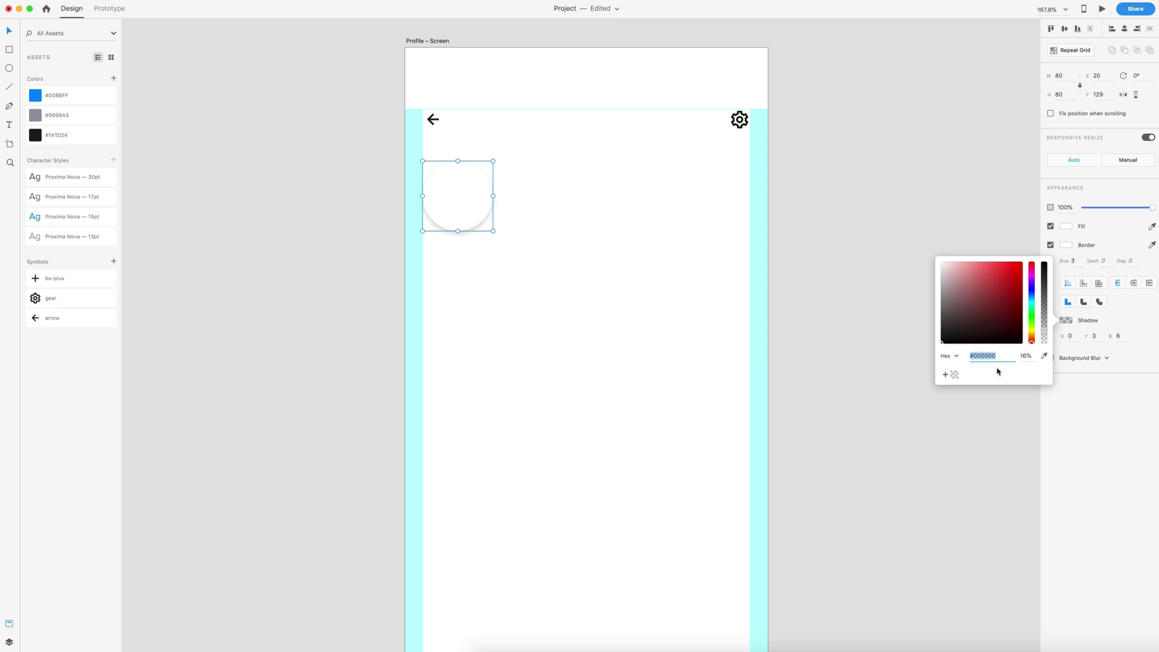
{"action": "left_click", "coordinate": [955, 375]}
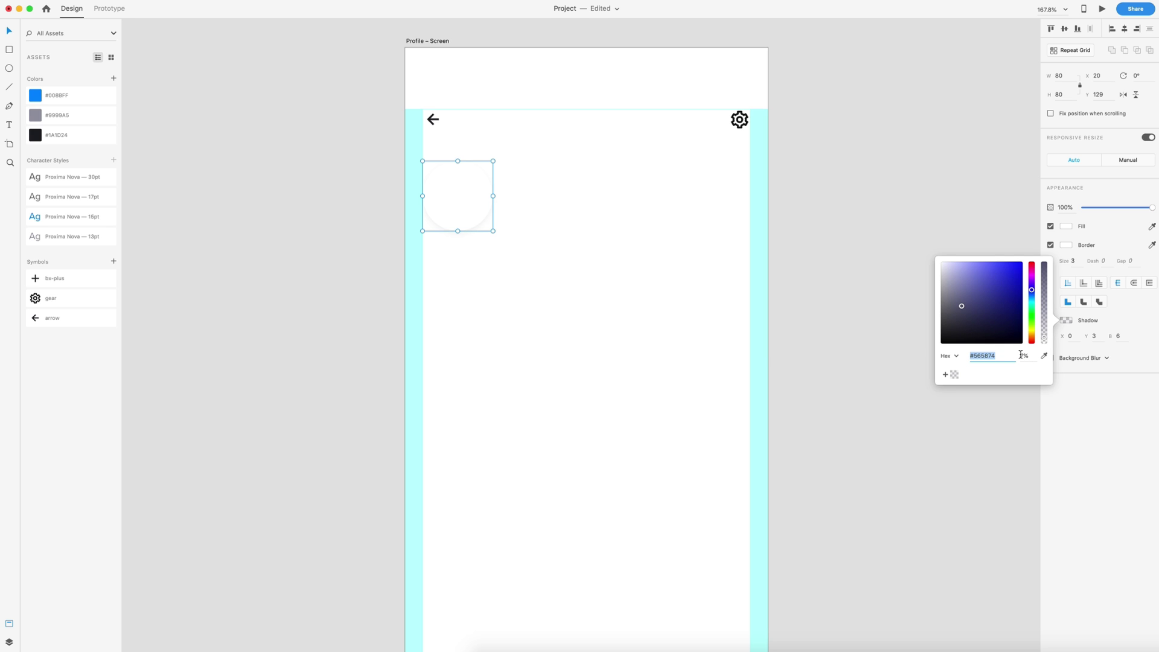
{"action": "left_click", "coordinate": [1120, 328]}
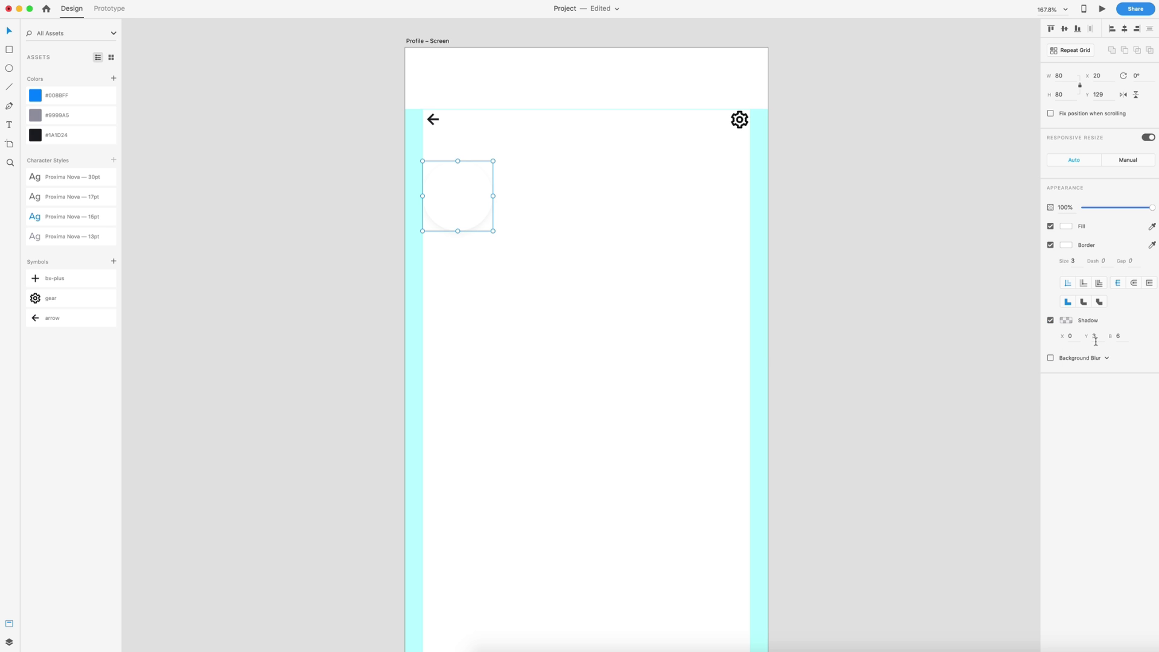
{"action": "left_click", "coordinate": [1101, 337]}
{"action": "type", "text": "4"}
{"action": "left_click", "coordinate": [1126, 336]}
{"action": "type", "text": "10"}
- Drag the circle down to Y 134, exactly 40 below the back arrow
{"action": "left_click_drag", "start_coordinate": [443, 201], "coordinate": [441, 210]}
{"action": "left_click_drag", "start_coordinate": [440, 211], "coordinate": [440, 211]}
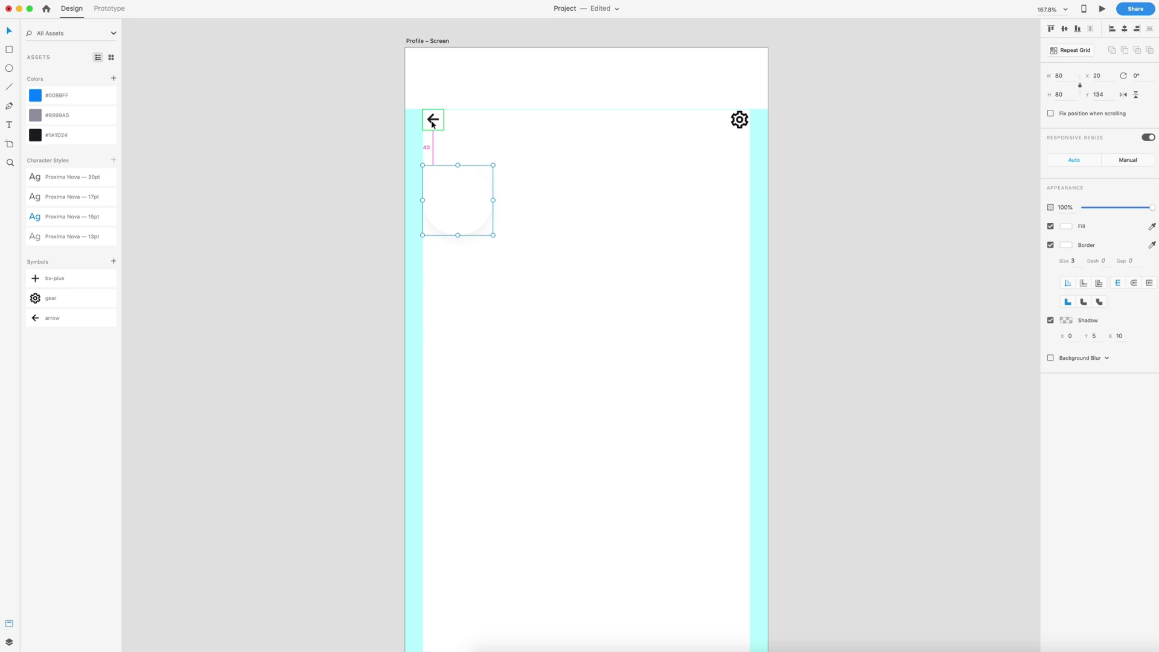
- Fill the avatar circle with the portrait photo and centre the face inside it
{"action": "left_click_drag", "start_coordinate": [972, 181], "coordinate": [461, 194]}
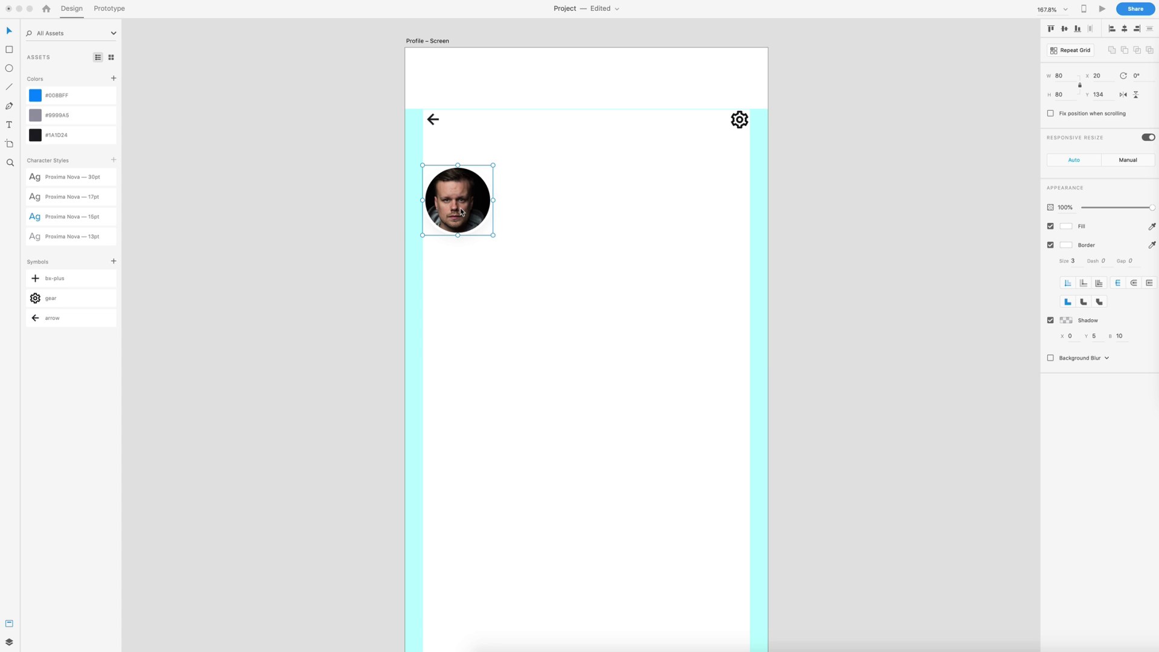
{"action": "double_click", "coordinate": [460, 209]}
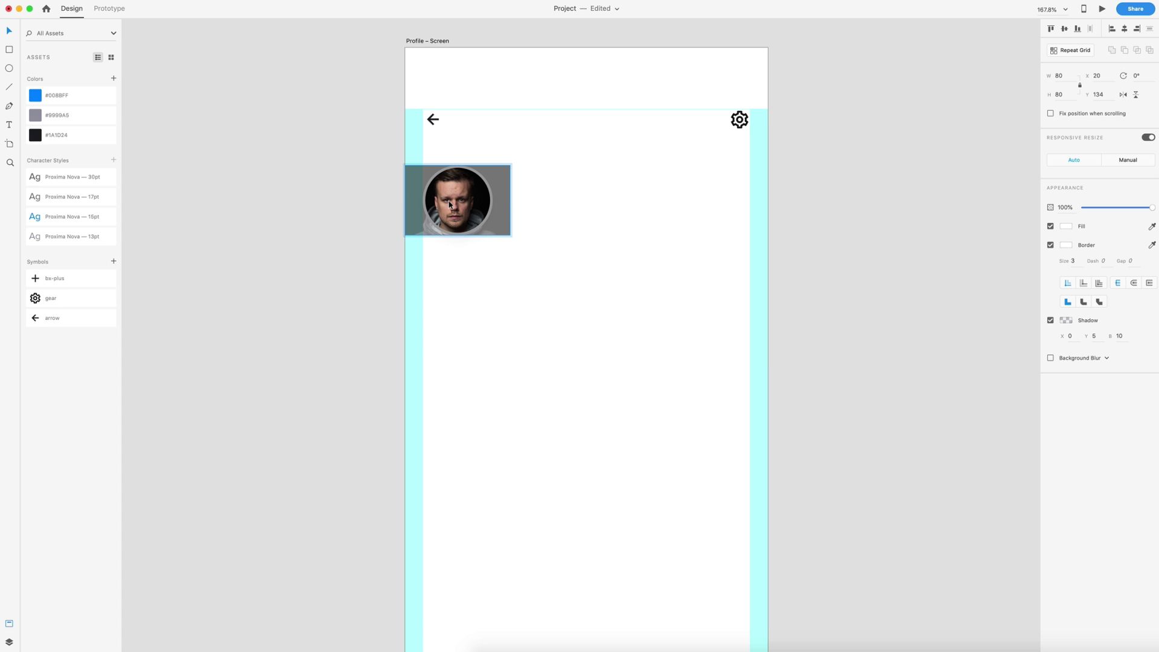
{"action": "left_click_drag", "start_coordinate": [451, 206], "coordinate": [451, 206]}
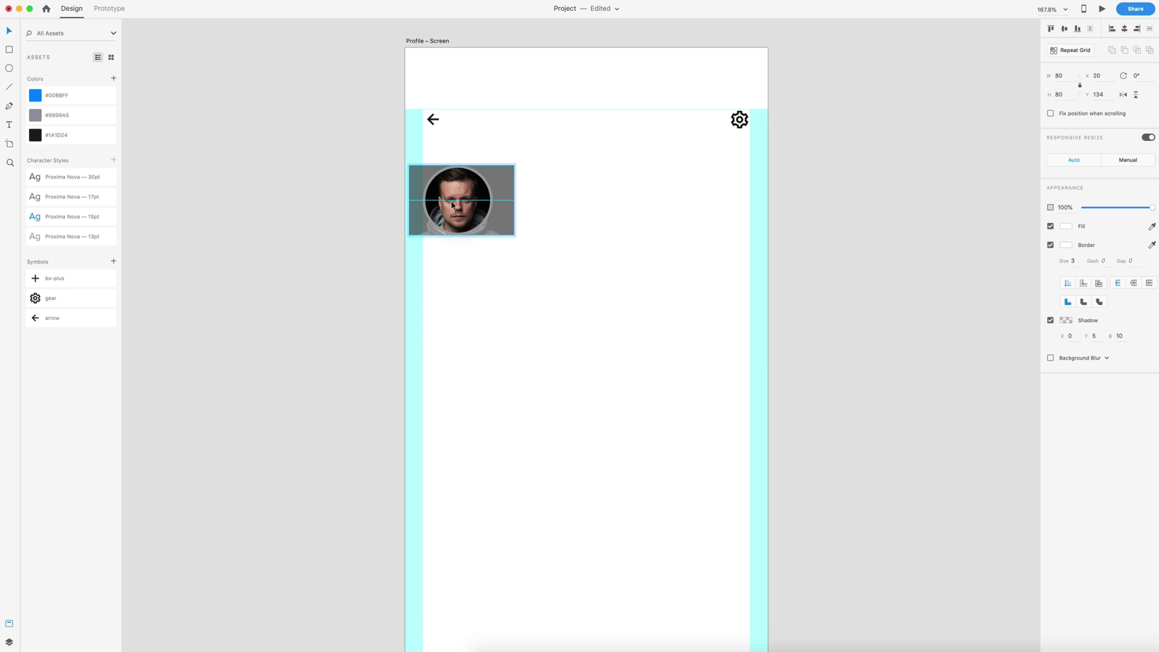
{"action": "left_click", "coordinate": [638, 300]}
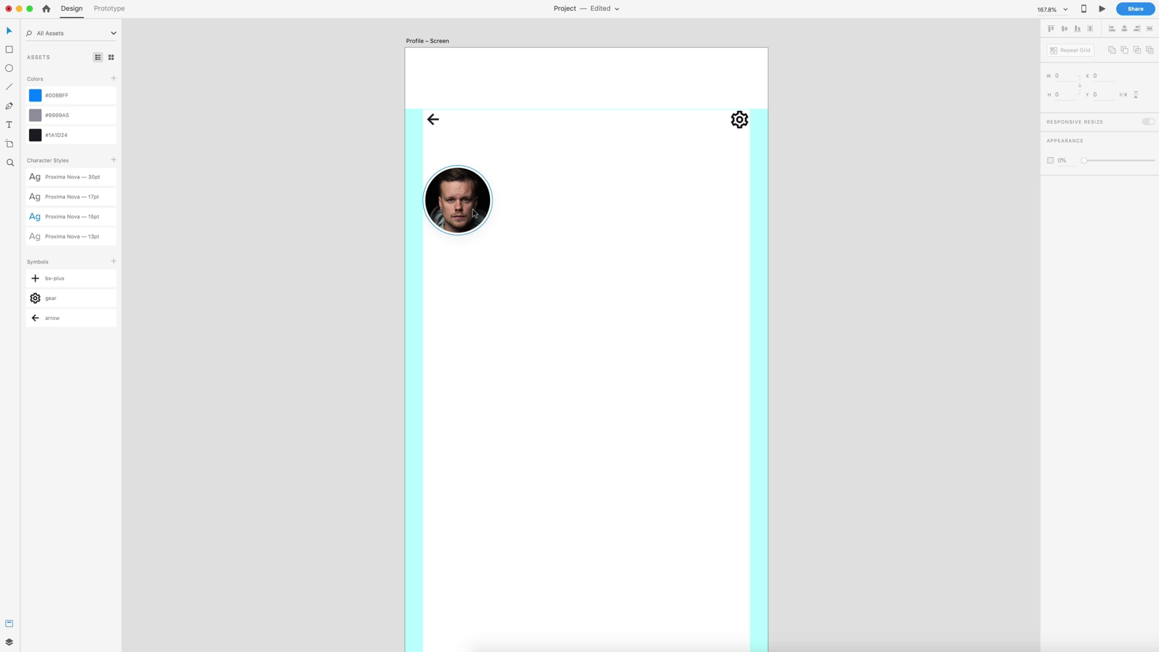
{"action": "scroll", "coordinate": [439, 190], "scroll_direction": "up", "scroll_amount": 2}
{"action": "scroll", "coordinate": [437, 186], "scroll_direction": "up", "scroll_amount": 4}
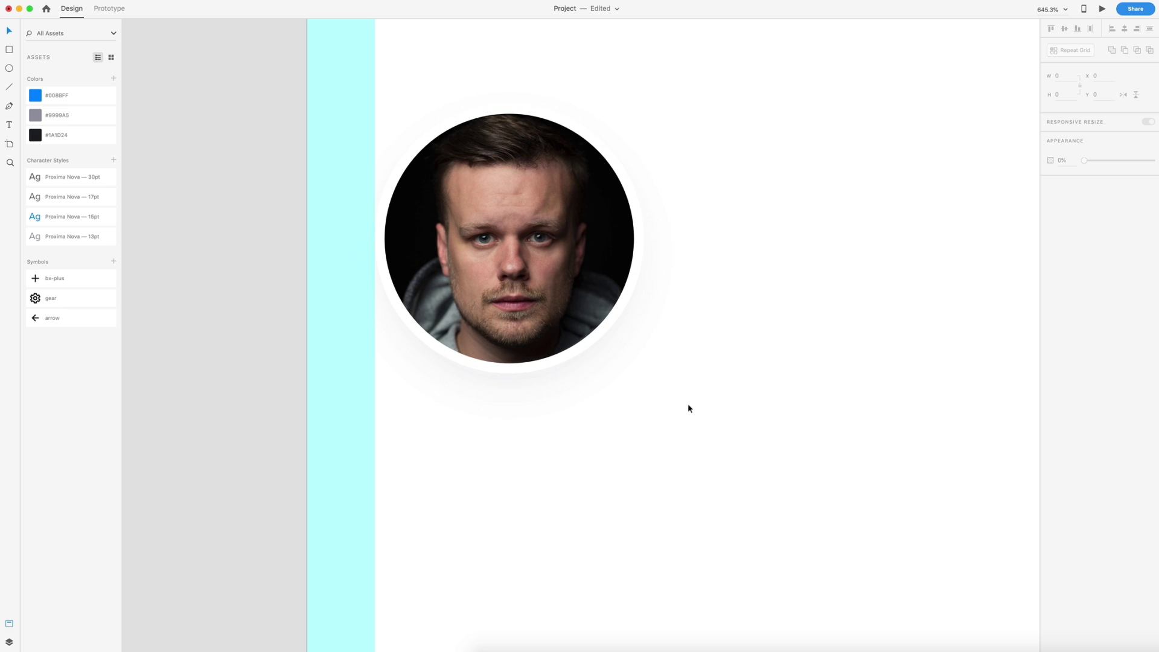
{"action": "scroll", "coordinate": [689, 409], "scroll_direction": "down", "scroll_amount": 10}
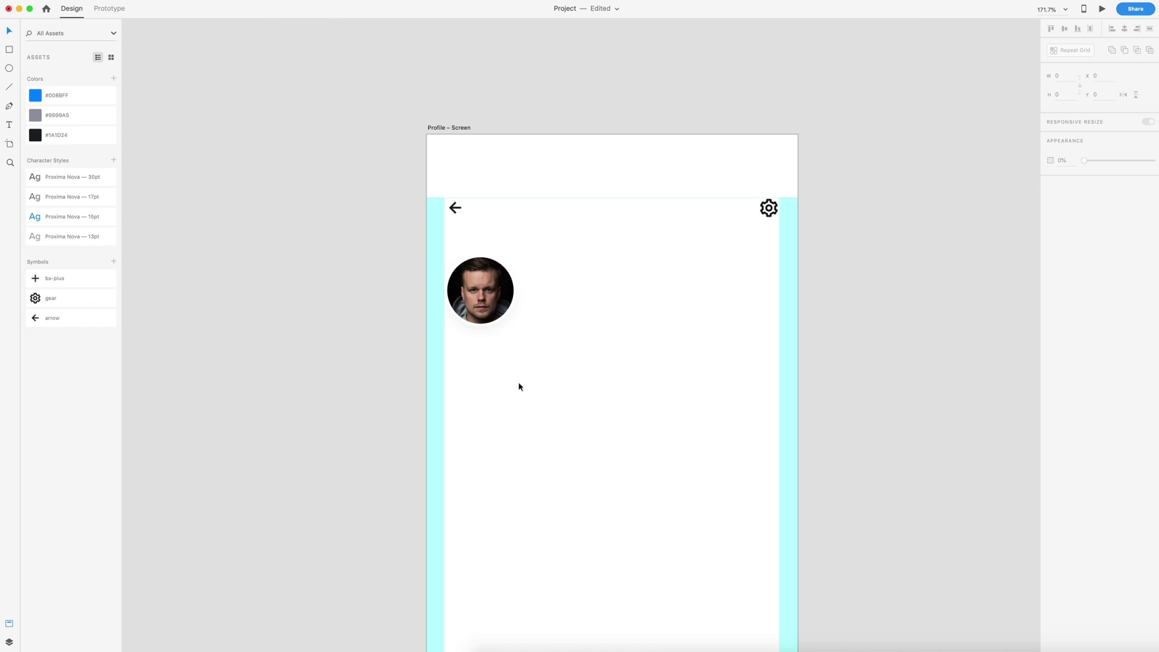
{"action": "scroll", "coordinate": [519, 386], "scroll_direction": "down", "scroll_amount": 2}
- Type the profile name below the avatar, apply the 30pt character style, and align it left
{"action": "left_click", "coordinate": [473, 309]}
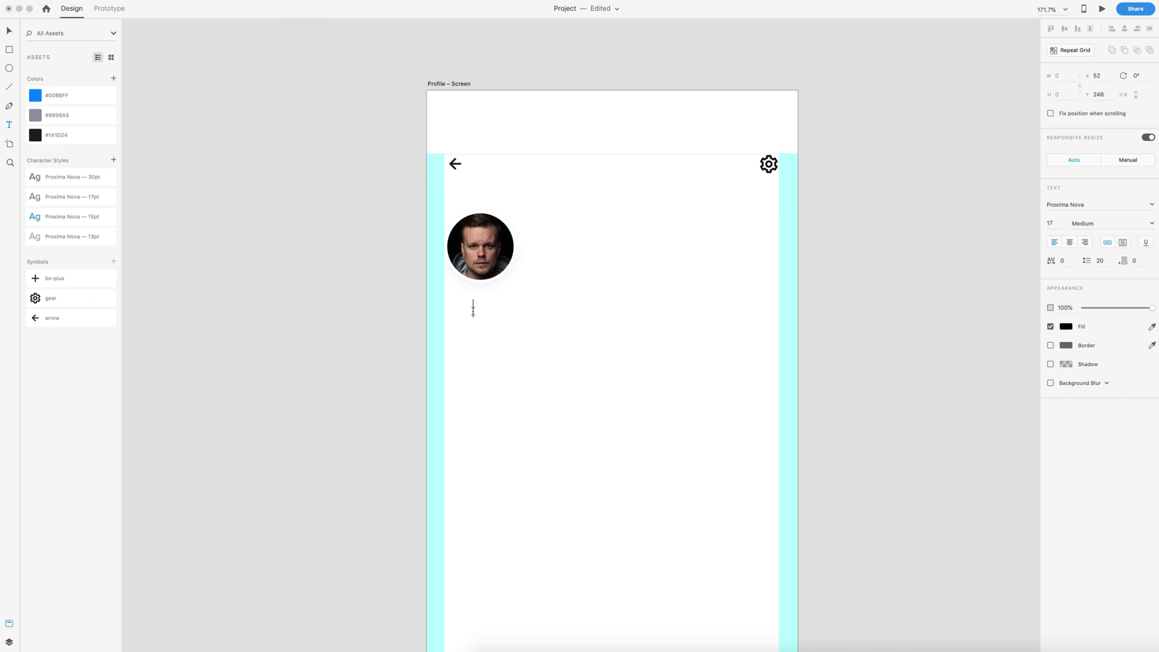
{"action": "key", "text": "Escape"}
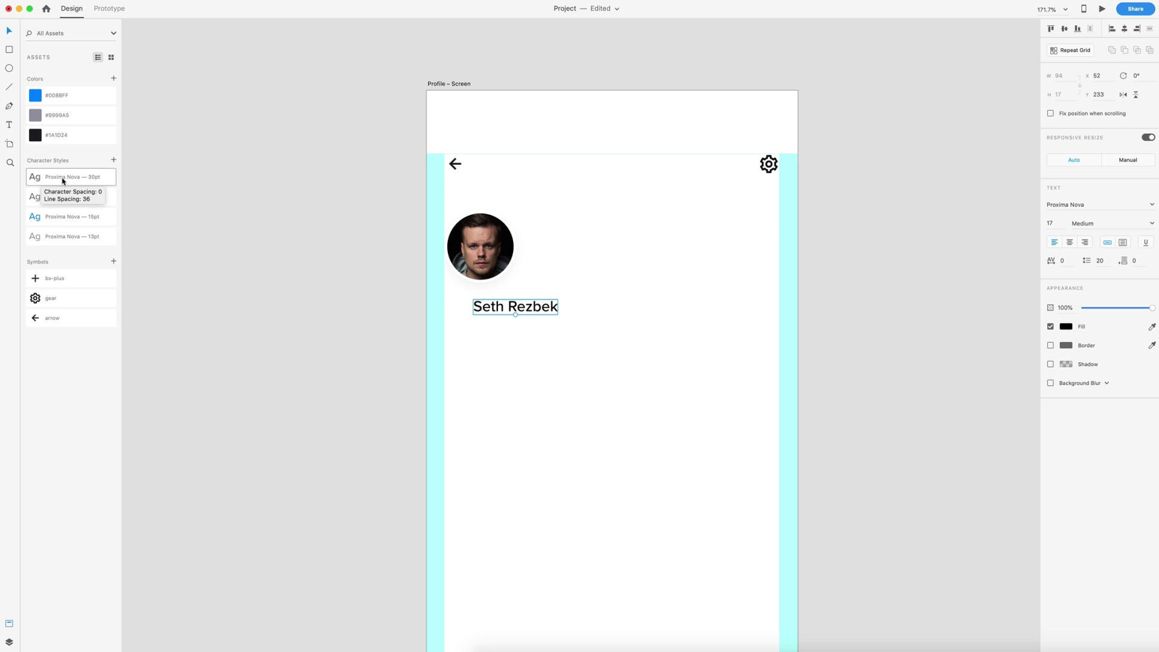
{"action": "left_click", "coordinate": [64, 181]}
{"action": "left_click_drag", "start_coordinate": [563, 297], "coordinate": [512, 324]}
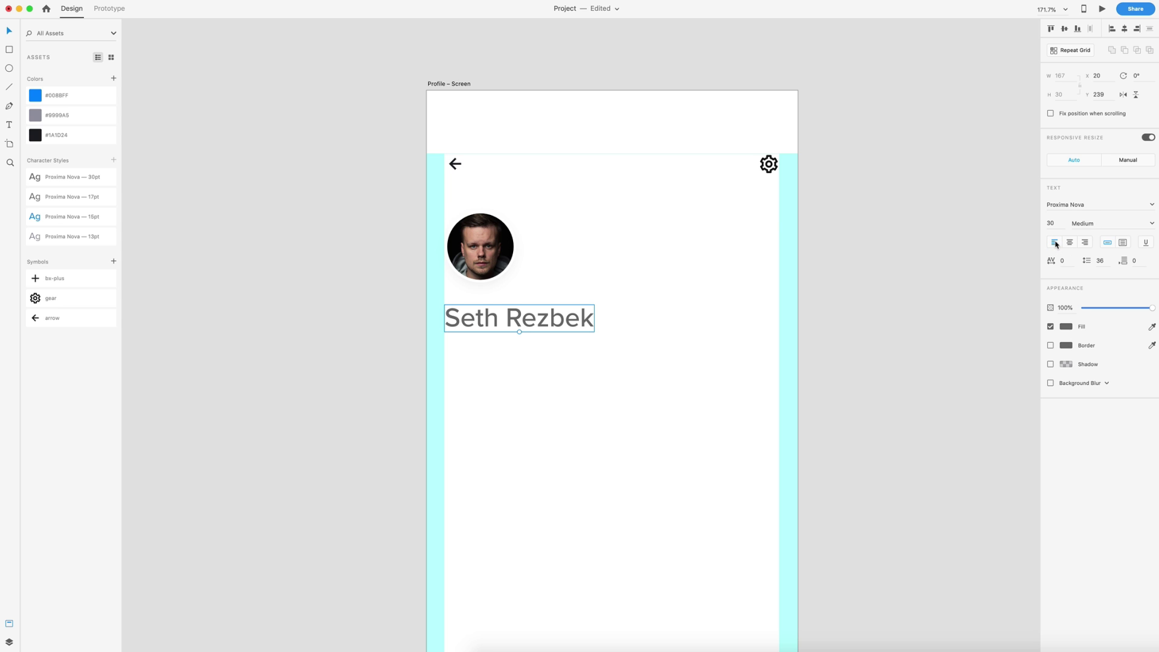
- Colour the name #1A1D24 and position it 20 px under the avatar
{"action": "left_click", "coordinate": [1068, 327]}
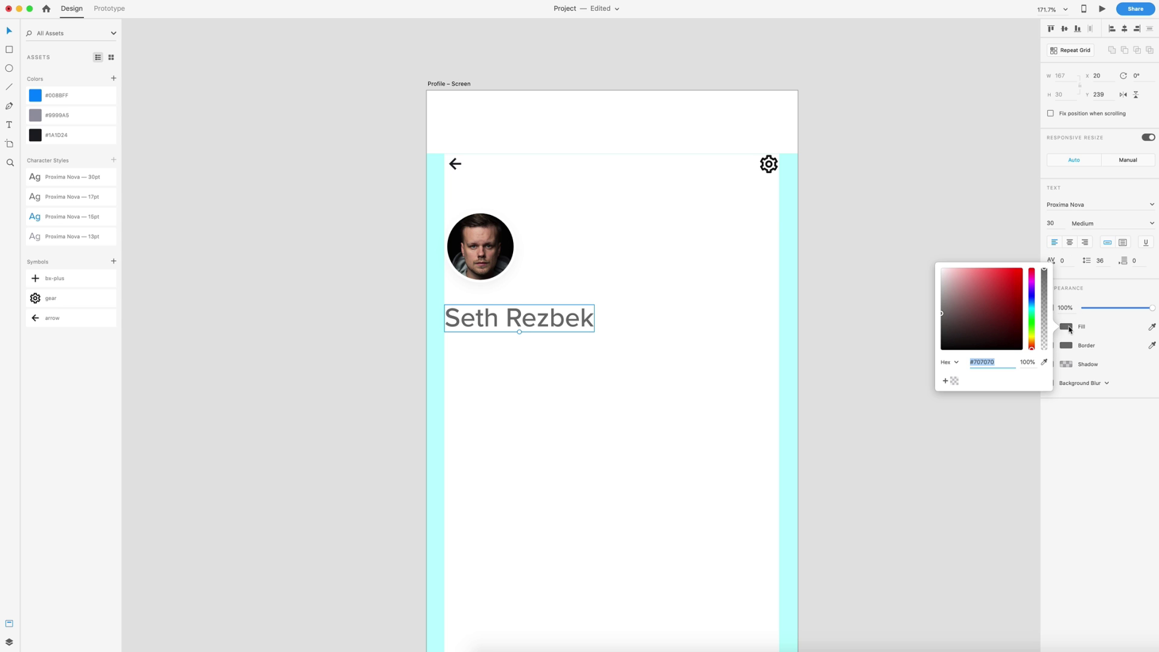
{"action": "left_click", "coordinate": [44, 143]}
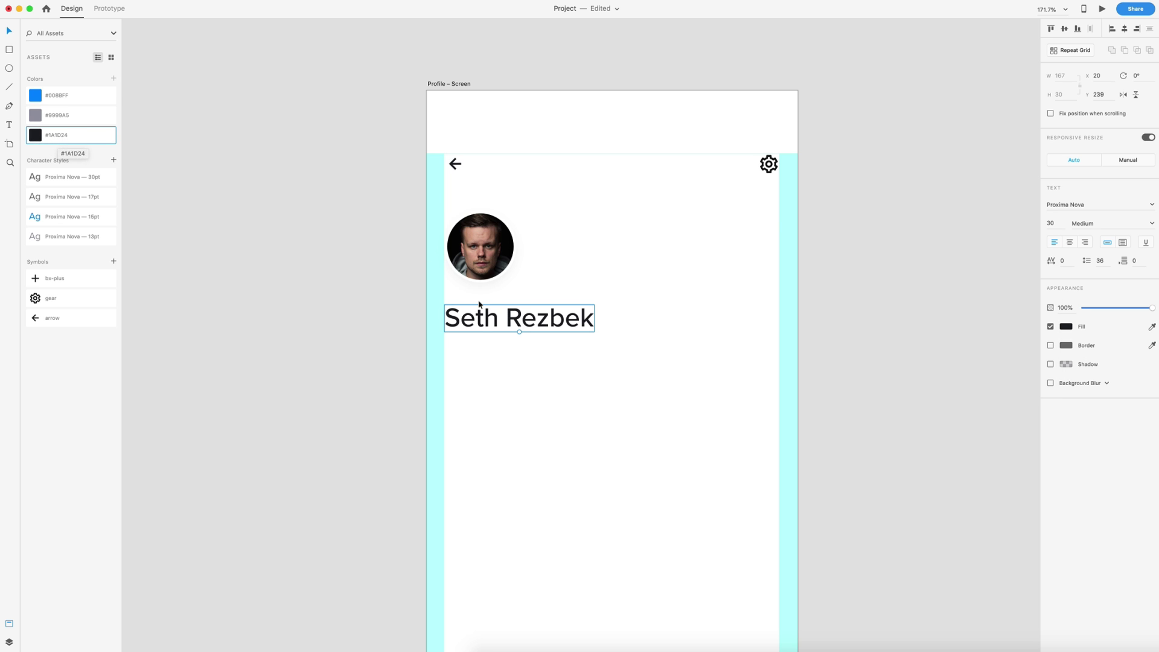
{"action": "left_click_drag", "start_coordinate": [493, 319], "coordinate": [499, 314]}
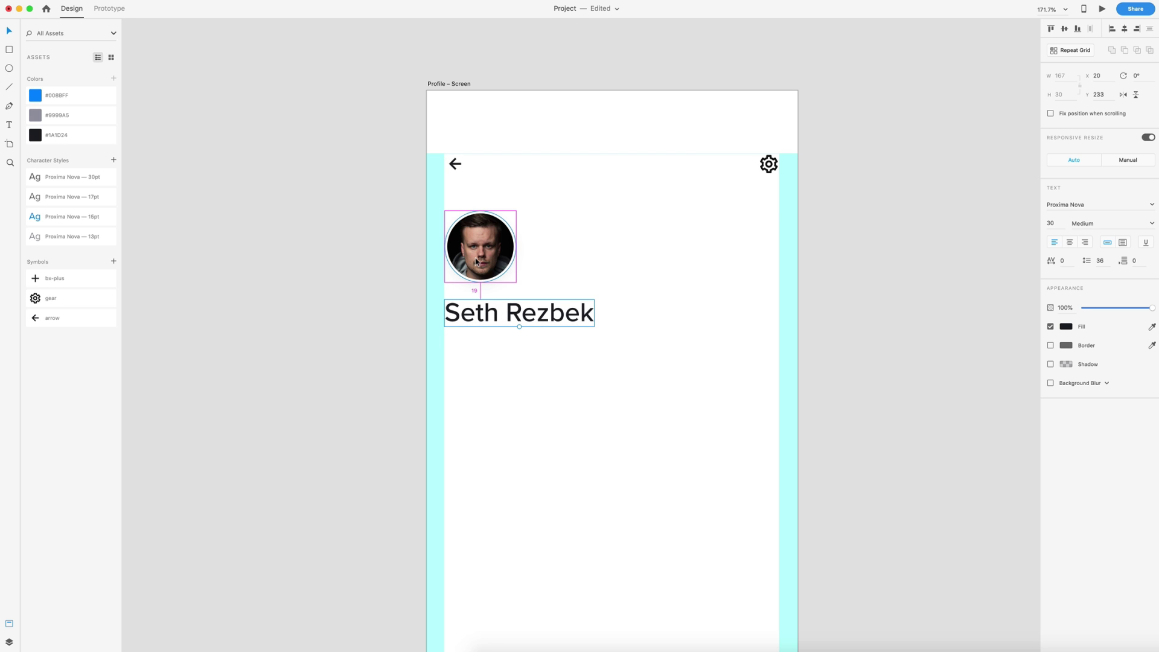
{"action": "key", "text": "Up"}
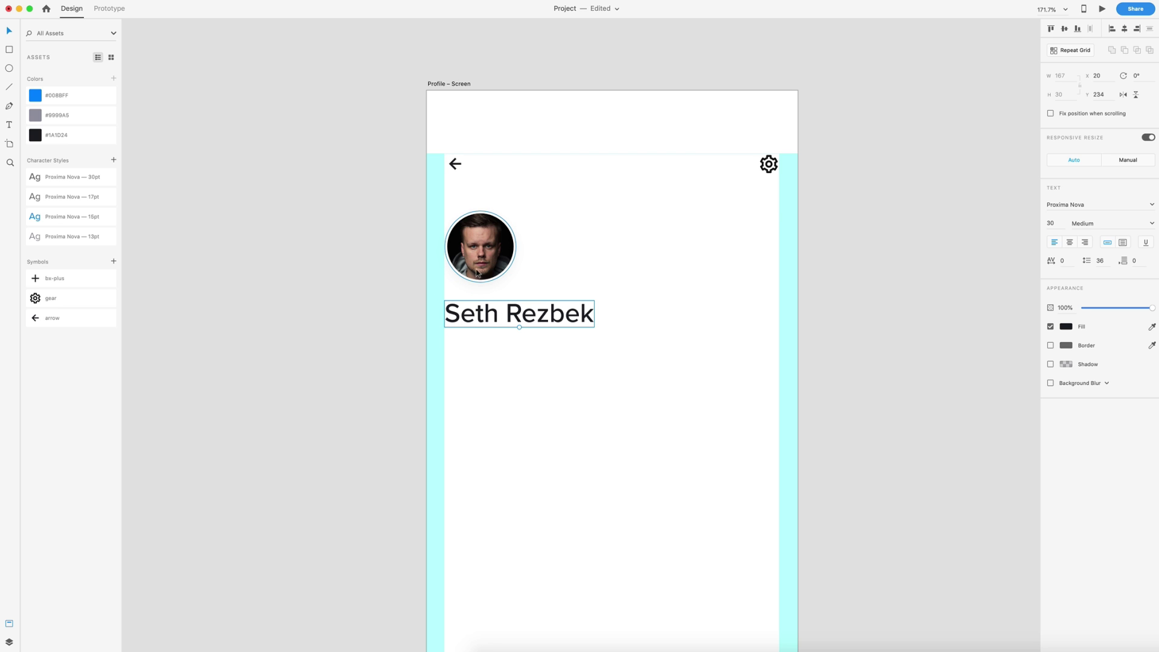
{"action": "left_click", "coordinate": [610, 352]}
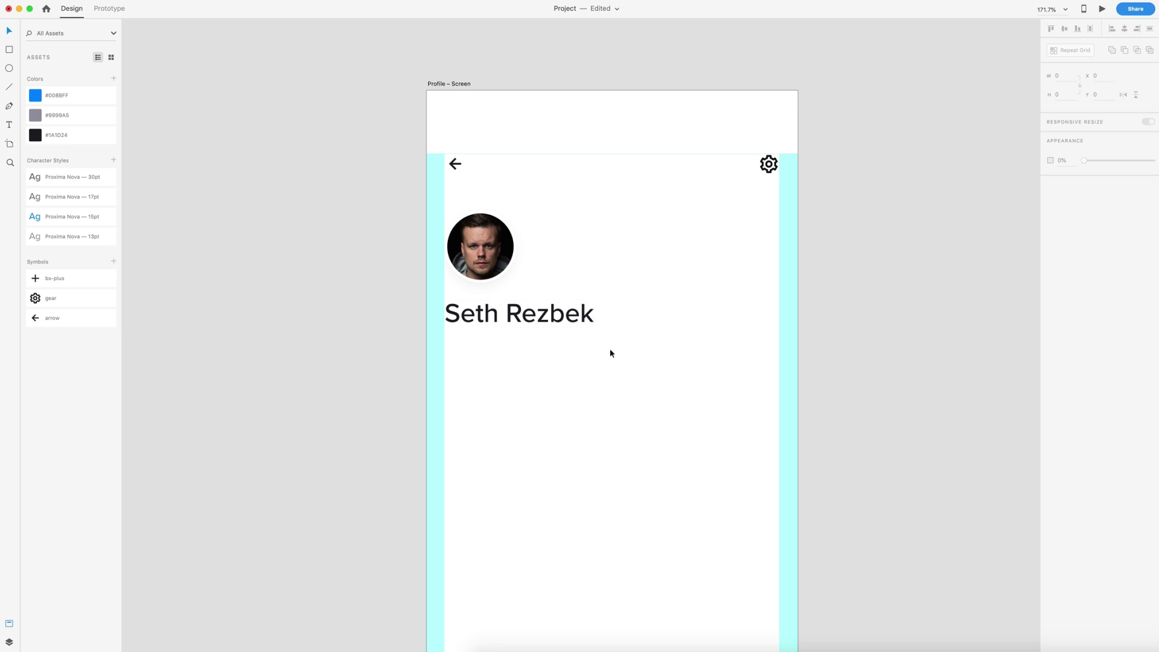
{"action": "scroll", "coordinate": [609, 354], "scroll_direction": "down", "scroll_amount": 2}
- Draw a full-width text box under the name with placeholder 'vadsf' in the 17pt Proxima Nova style
{"action": "scroll", "coordinate": [610, 353], "scroll_direction": "down", "scroll_amount": 3}
{"action": "key", "text": "t"}
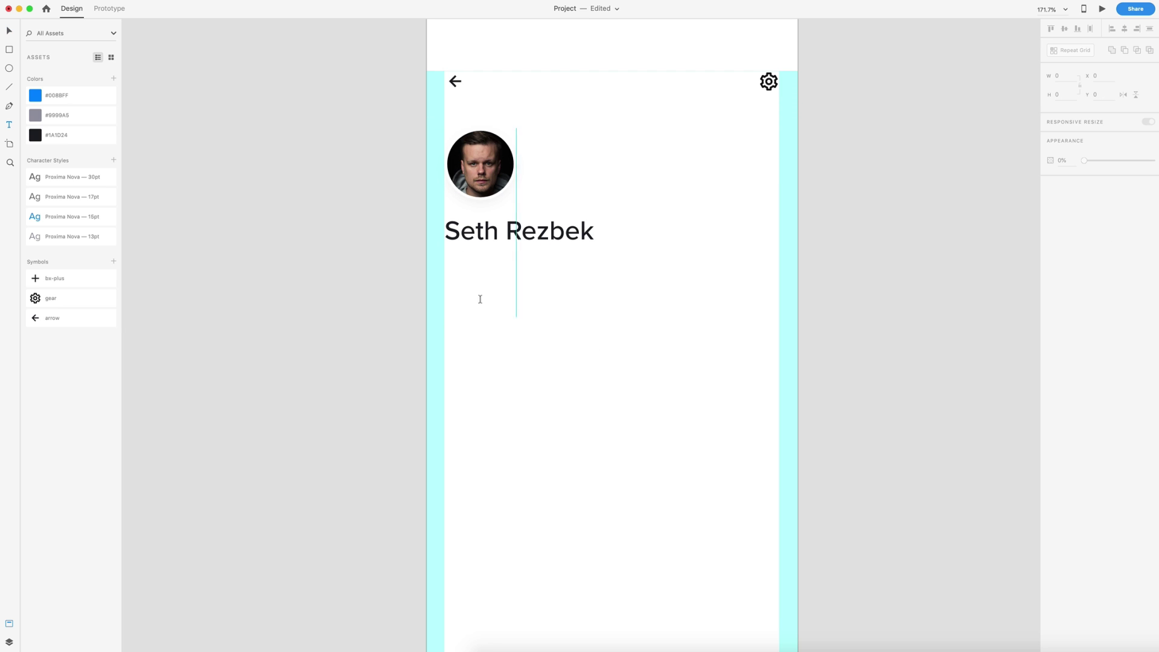
{"action": "left_click_drag", "start_coordinate": [443, 270], "coordinate": [784, 345]}
{"action": "type", "text": "v"}
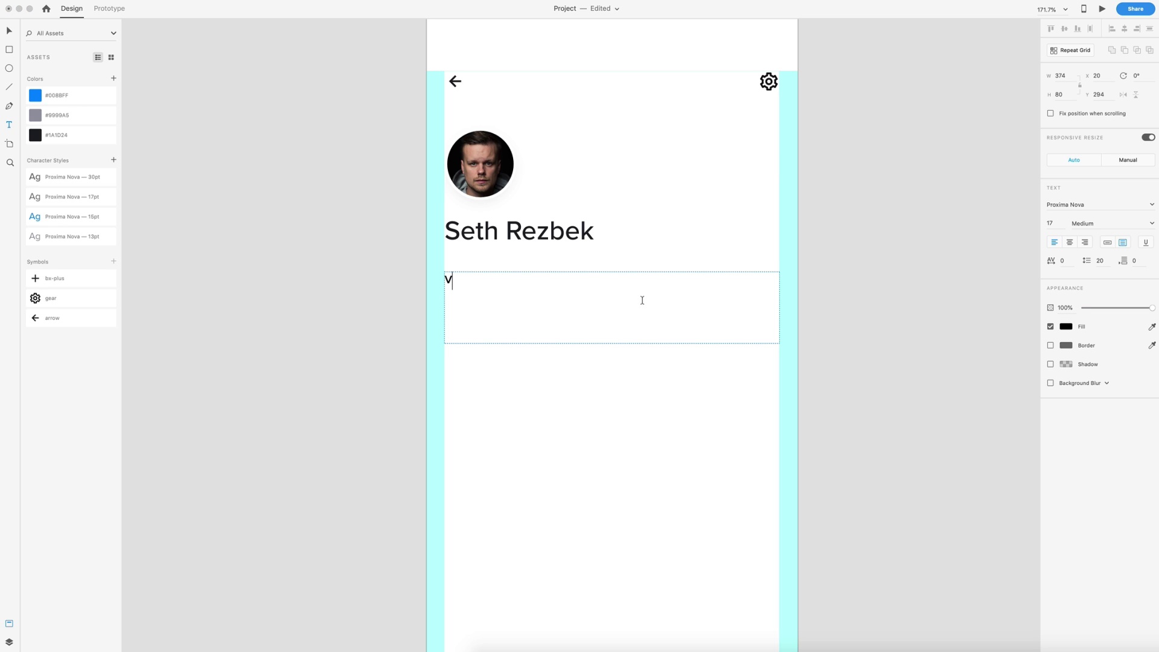
{"action": "type", "text": "adsf"}
{"action": "key", "text": "Escape"}
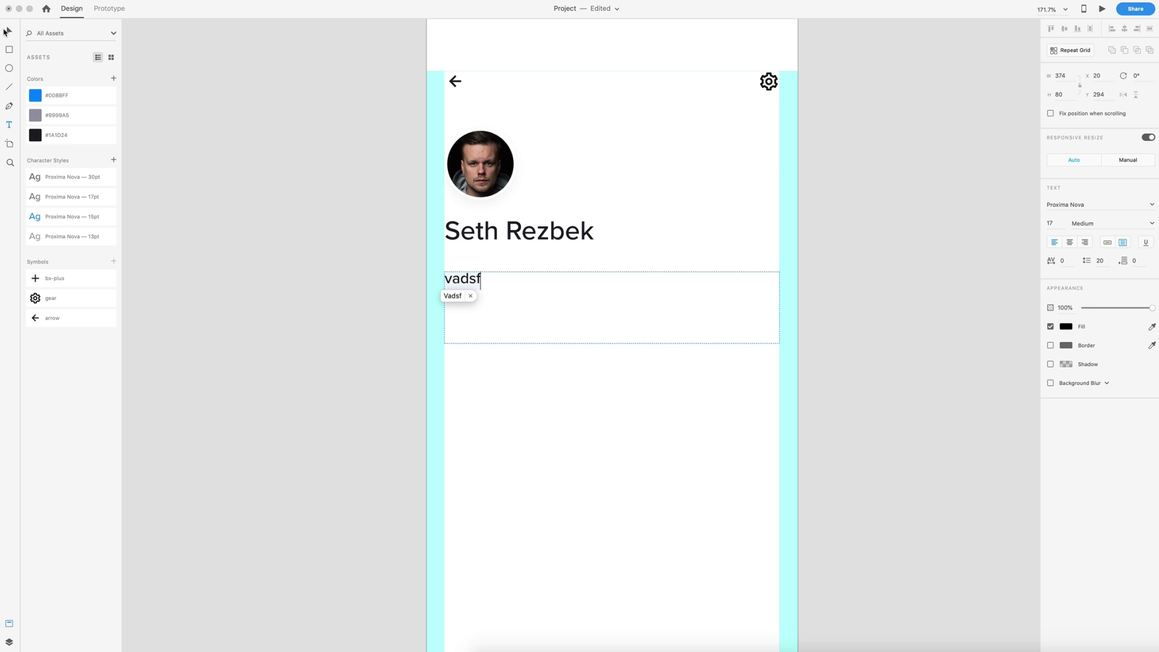
{"action": "left_click", "coordinate": [35, 200]}
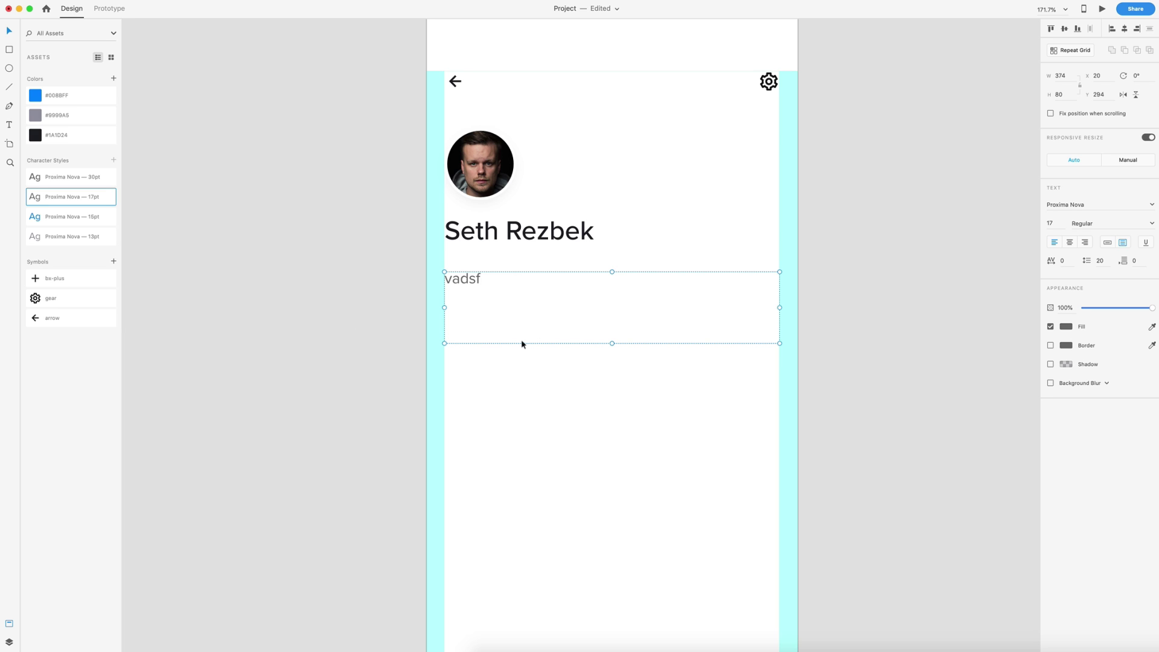
{"action": "left_click_drag", "start_coordinate": [1104, 223], "coordinate": [1057, 233]}
{"action": "left_click", "coordinate": [540, 298]}
- Fill the bio box with a Content Generator sample paragraph
{"action": "left_click", "coordinate": [130, 1]}
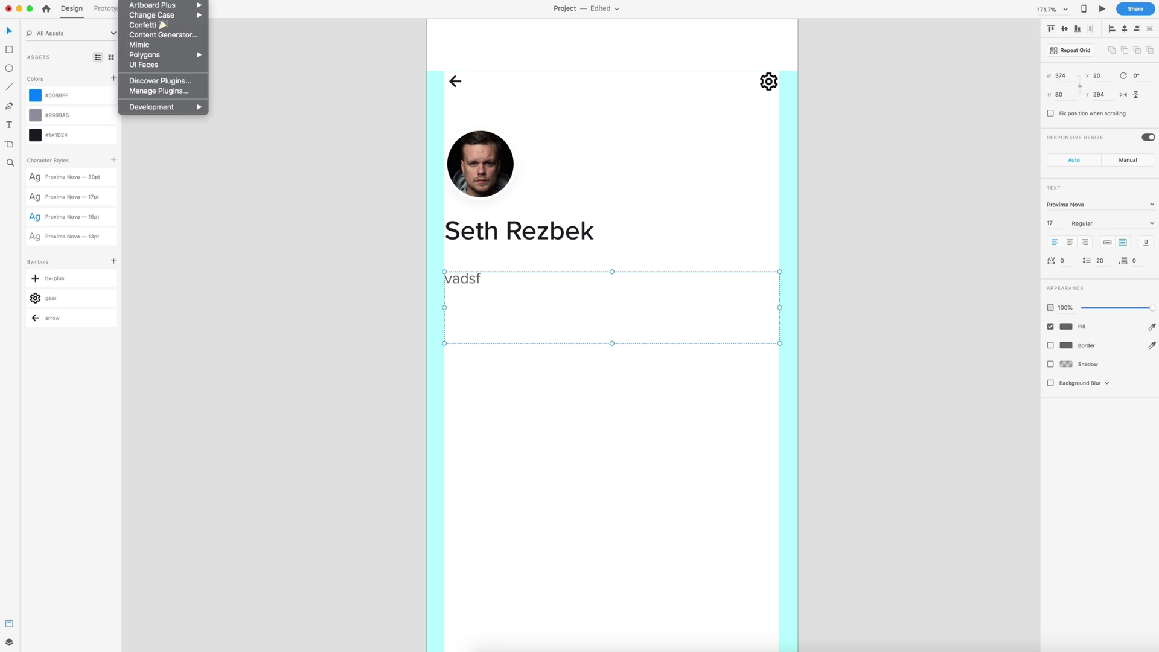
{"action": "left_click", "coordinate": [162, 35]}
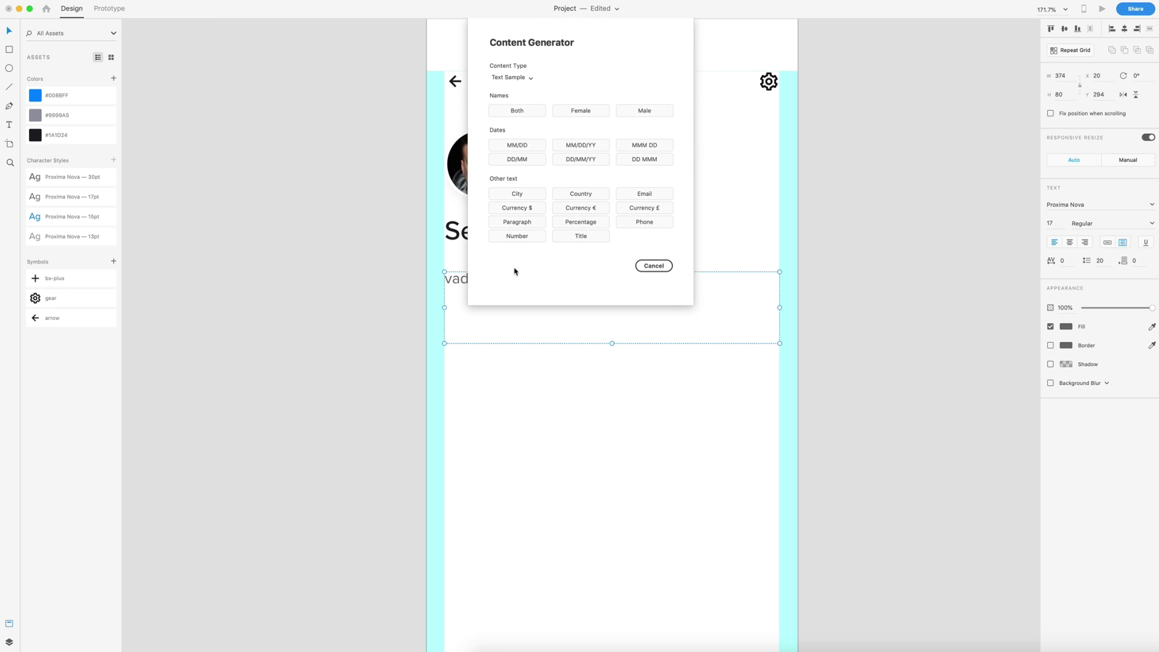
{"action": "left_click", "coordinate": [516, 222]}
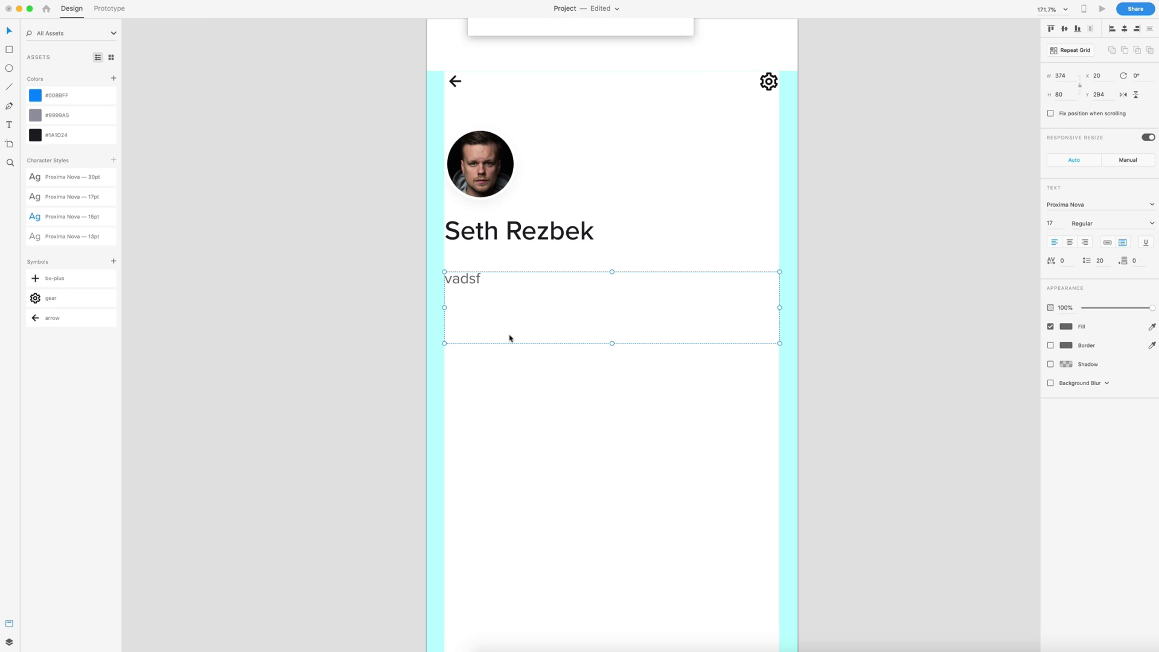
{"action": "left_click_drag", "start_coordinate": [615, 310], "coordinate": [871, 620]}
- Trim the paragraph to two lines and colour it grey #9999A5
{"action": "double_click", "coordinate": [615, 299]}
{"action": "left_click", "coordinate": [617, 297]}
{"action": "key", "text": "BackSpace"}
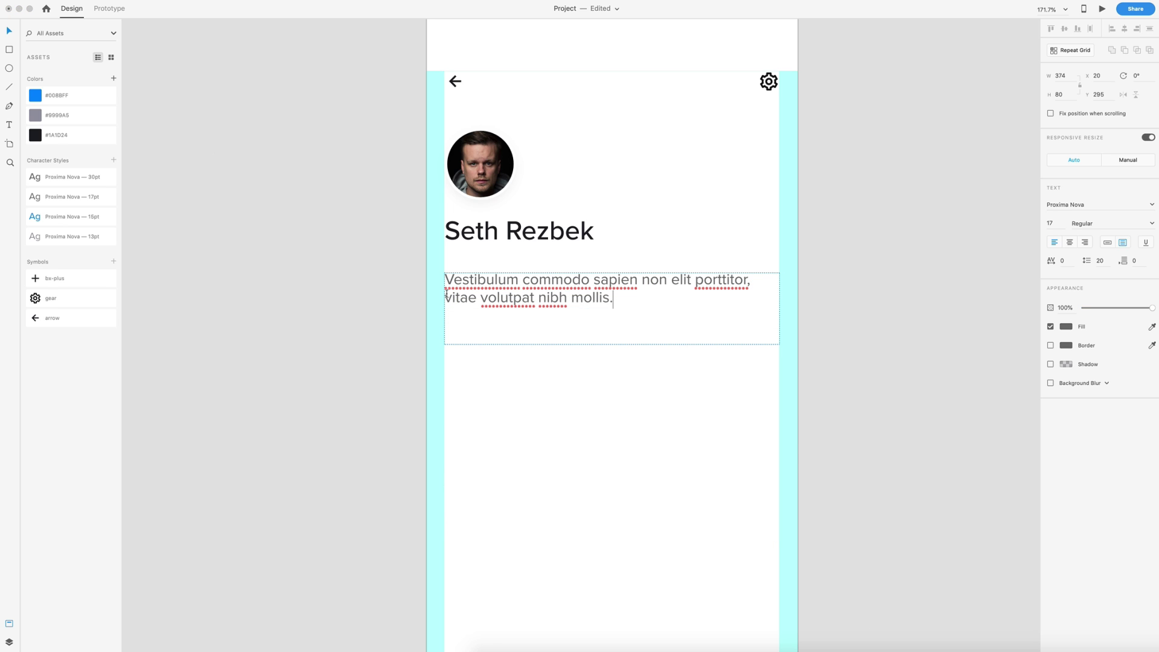
{"action": "left_click", "coordinate": [9, 34]}
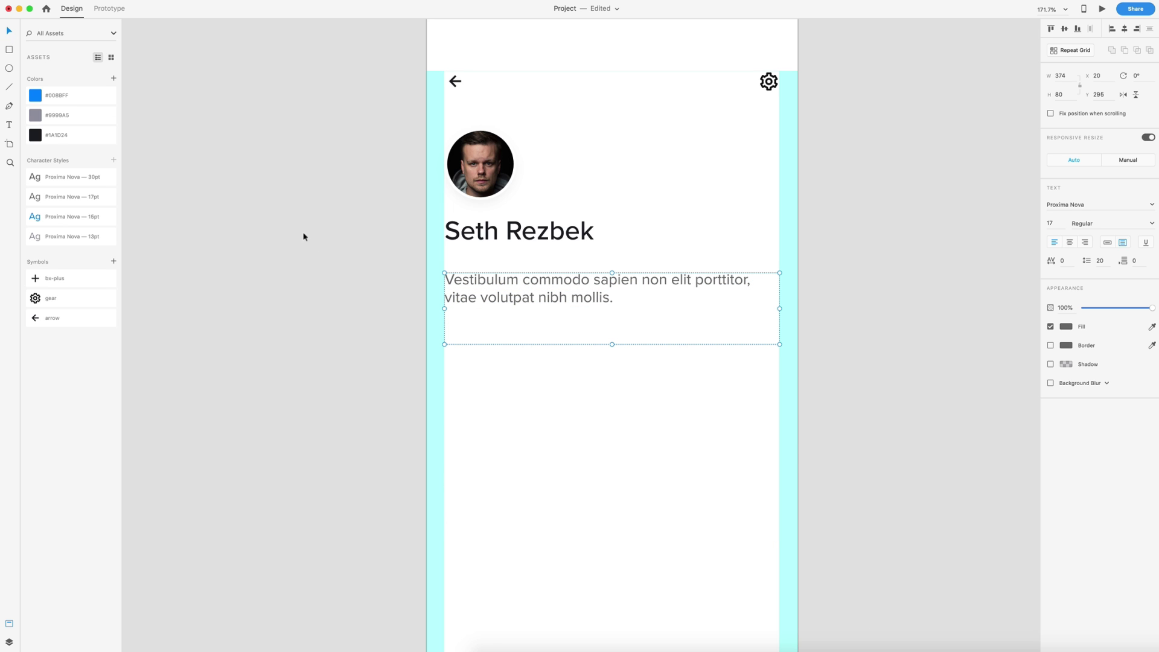
{"action": "left_click", "coordinate": [35, 118]}
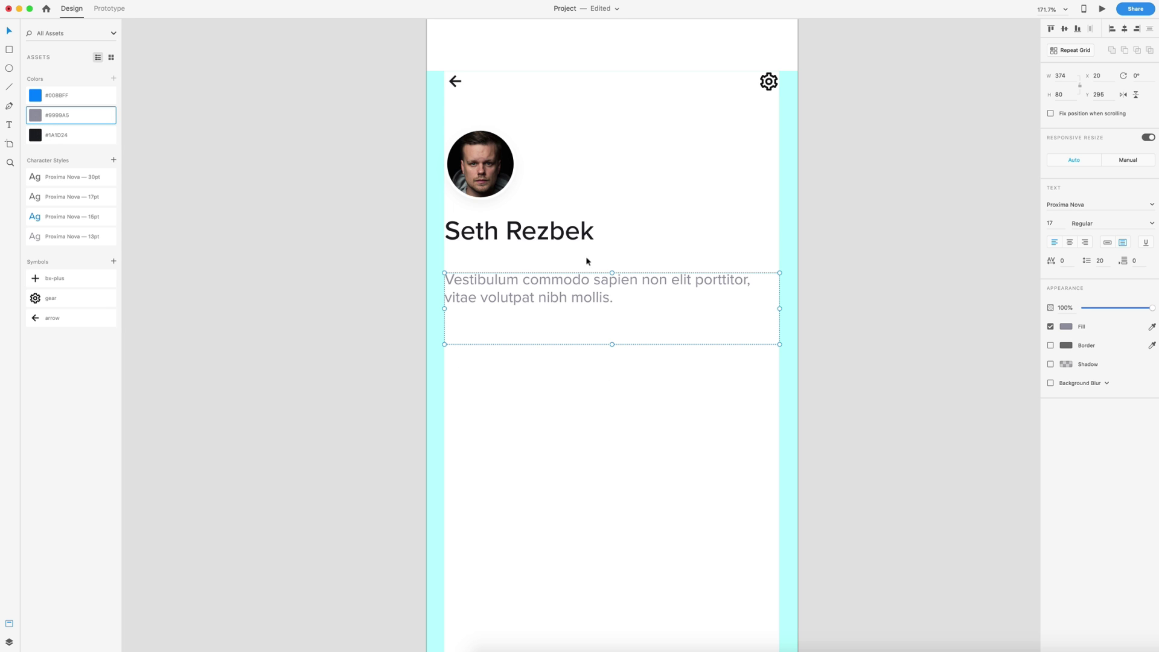
- Undo the accidental rotation, shrink the bio box to height 37, and move it up to Y 278
{"action": "left_click_drag", "start_coordinate": [612, 343], "coordinate": [611, 339]}
{"action": "key", "text": "ctrl+z"}
{"action": "left_click_drag", "start_coordinate": [611, 342], "coordinate": [614, 306]}
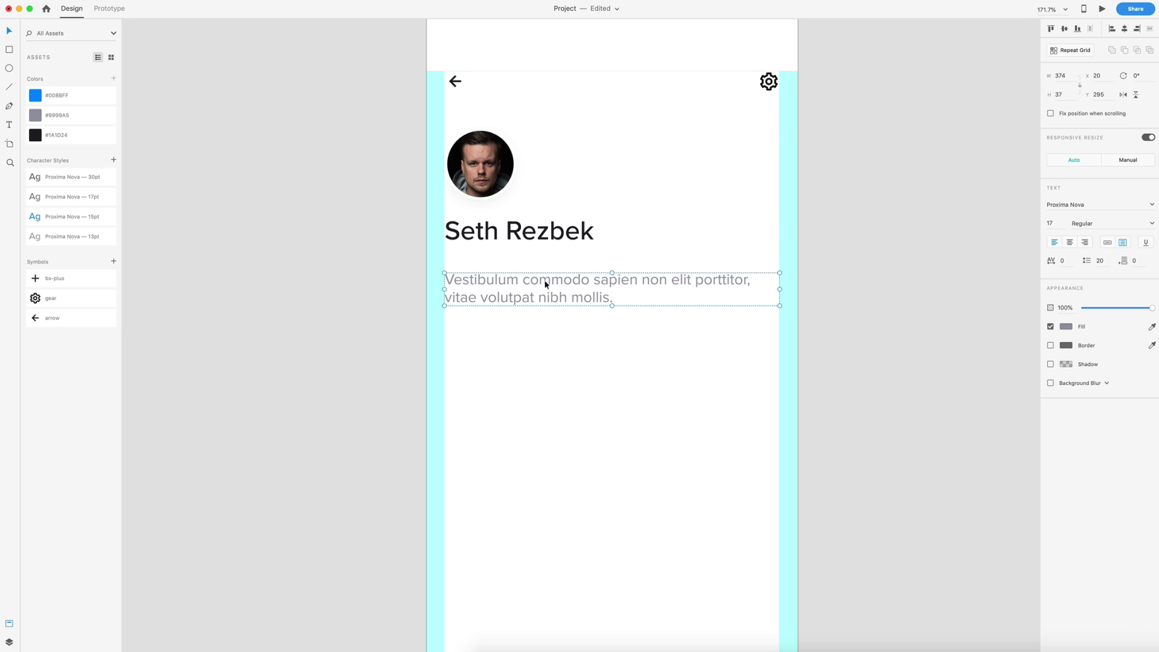
{"action": "left_click_drag", "start_coordinate": [545, 284], "coordinate": [547, 269]}
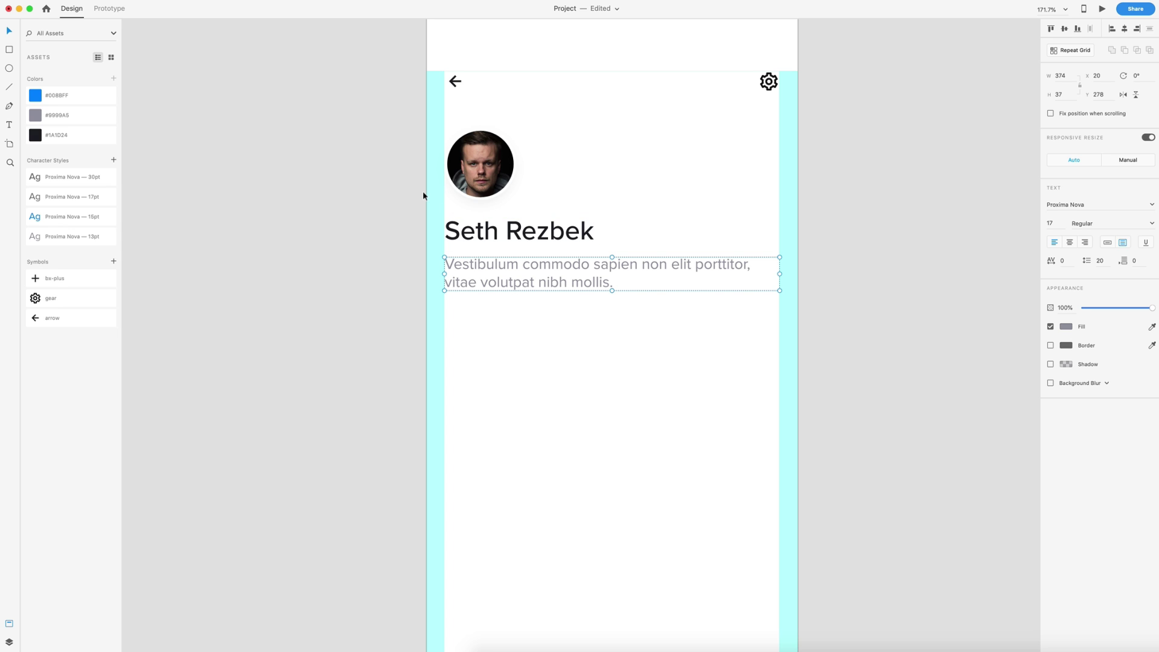
- Add a new text line reading 'Sethwebsite.url' below the bio paragraph
{"action": "left_click", "coordinate": [645, 388]}
{"action": "scroll", "coordinate": [565, 298], "scroll_direction": "down", "scroll_amount": 2}
{"action": "key", "text": "t"}
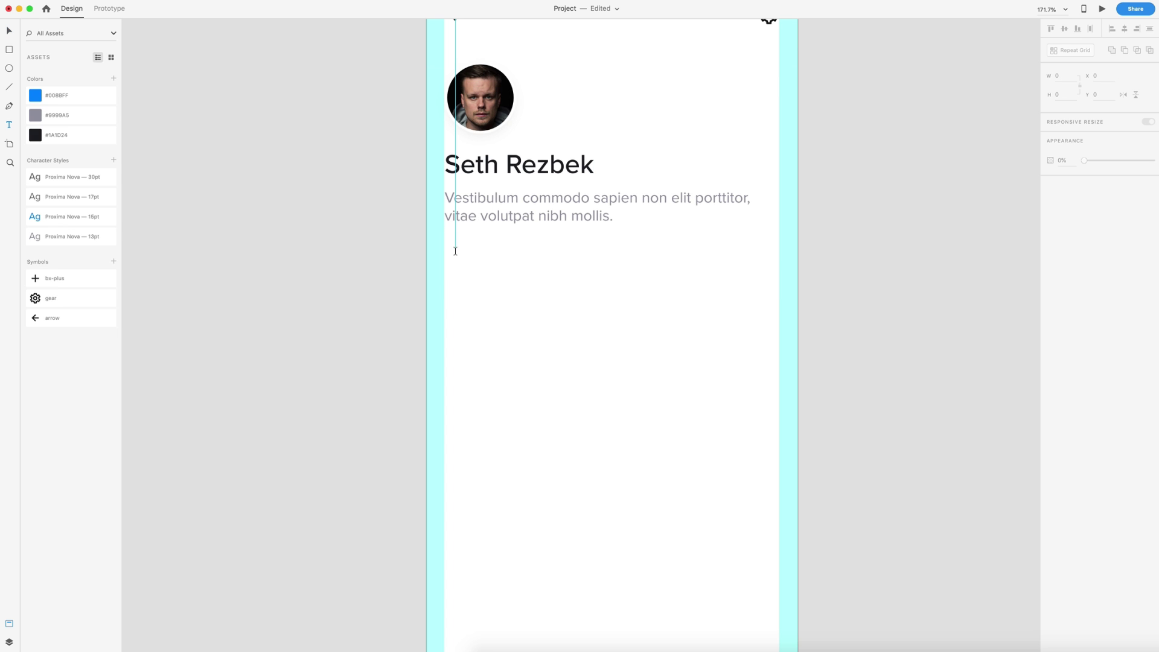
{"action": "left_click", "coordinate": [455, 255]}
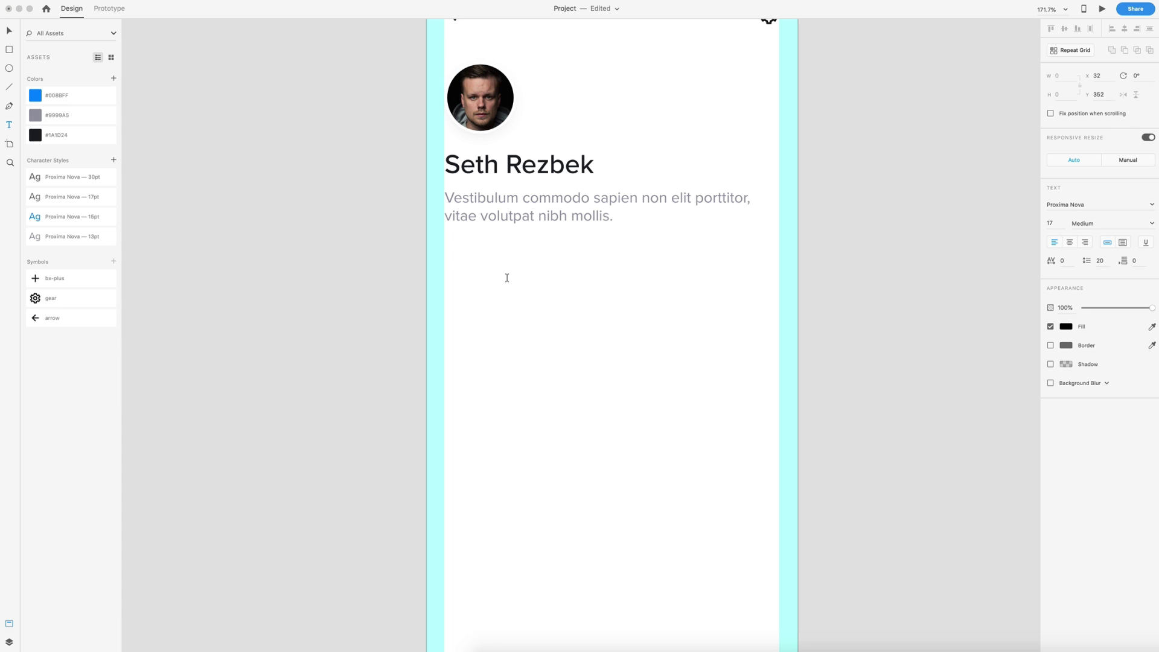
{"action": "type", "text": "Sethwebsite.url"}
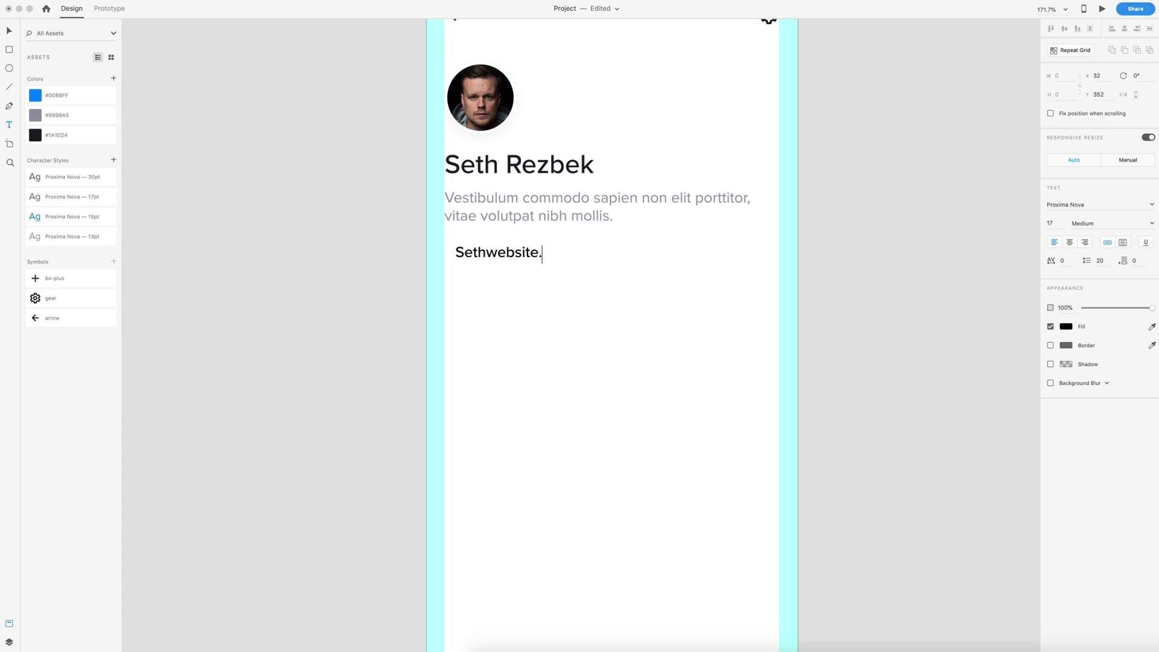
- Style the link as Proxima Nova 15pt in #008BFF and align it to X 20
{"action": "left_click", "coordinate": [42, 217]}
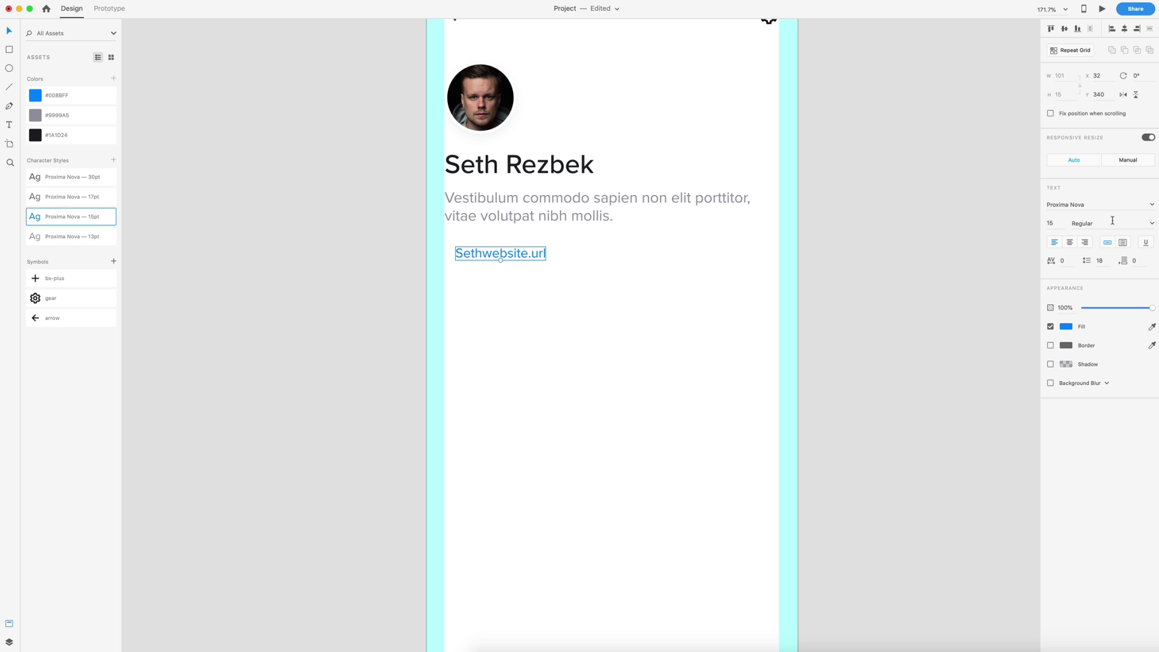
{"action": "left_click", "coordinate": [34, 99]}
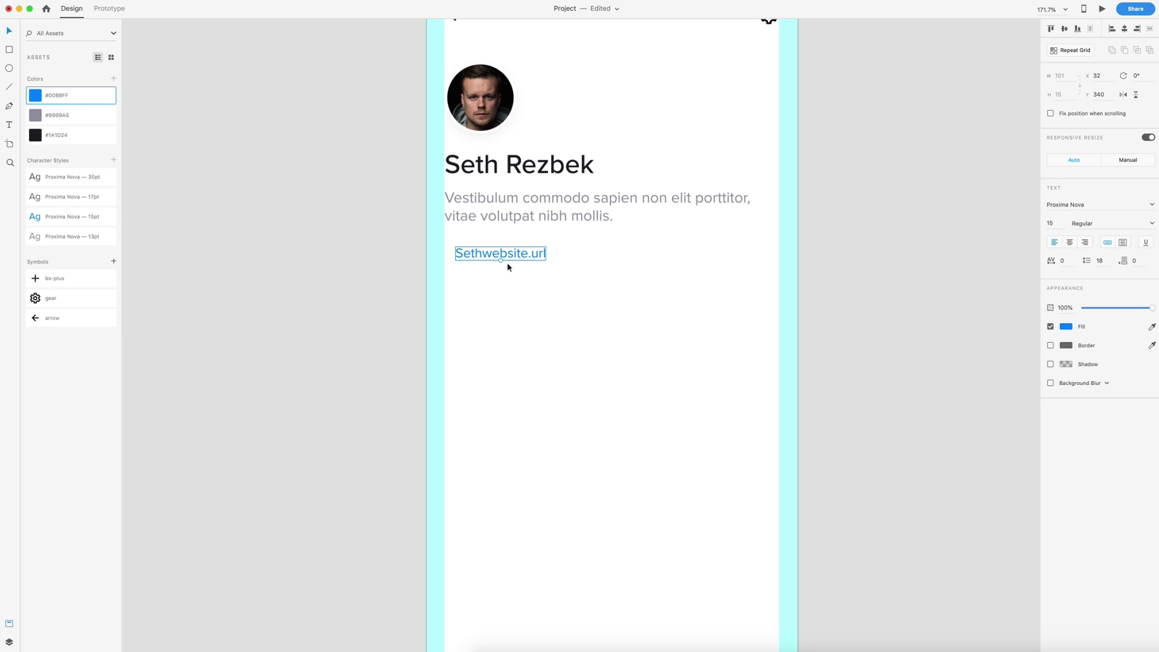
{"action": "left_click_drag", "start_coordinate": [477, 258], "coordinate": [467, 247]}
{"action": "key", "text": "Escape"}
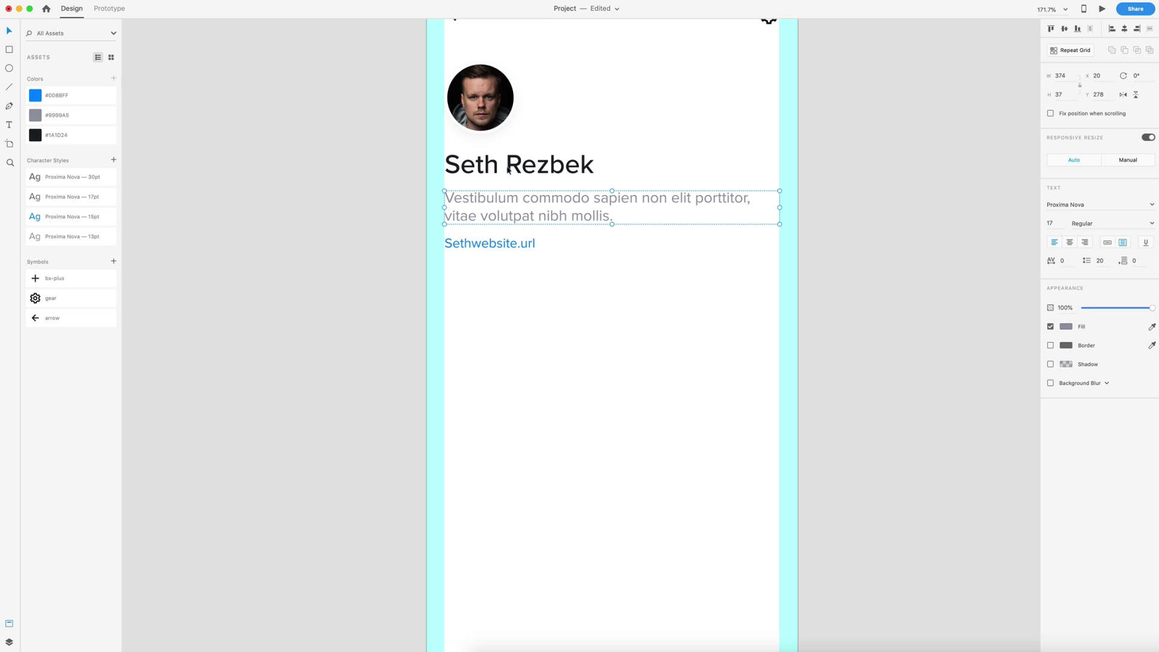
{"action": "scroll", "coordinate": [621, 302], "scroll_direction": "down", "scroll_amount": 3}
- Draw a white header rectangle behind the profile content, stretched to the artboard top at H 364
{"action": "left_click", "coordinate": [10, 49]}
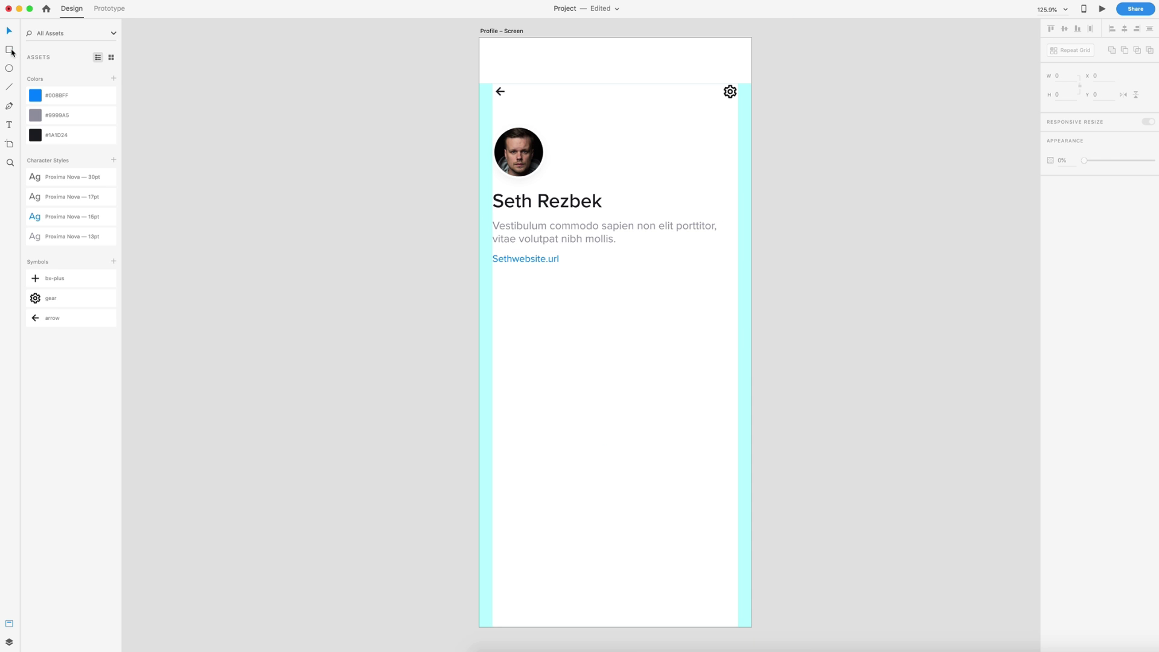
{"action": "left_click_drag", "start_coordinate": [484, 43], "coordinate": [484, 43]}
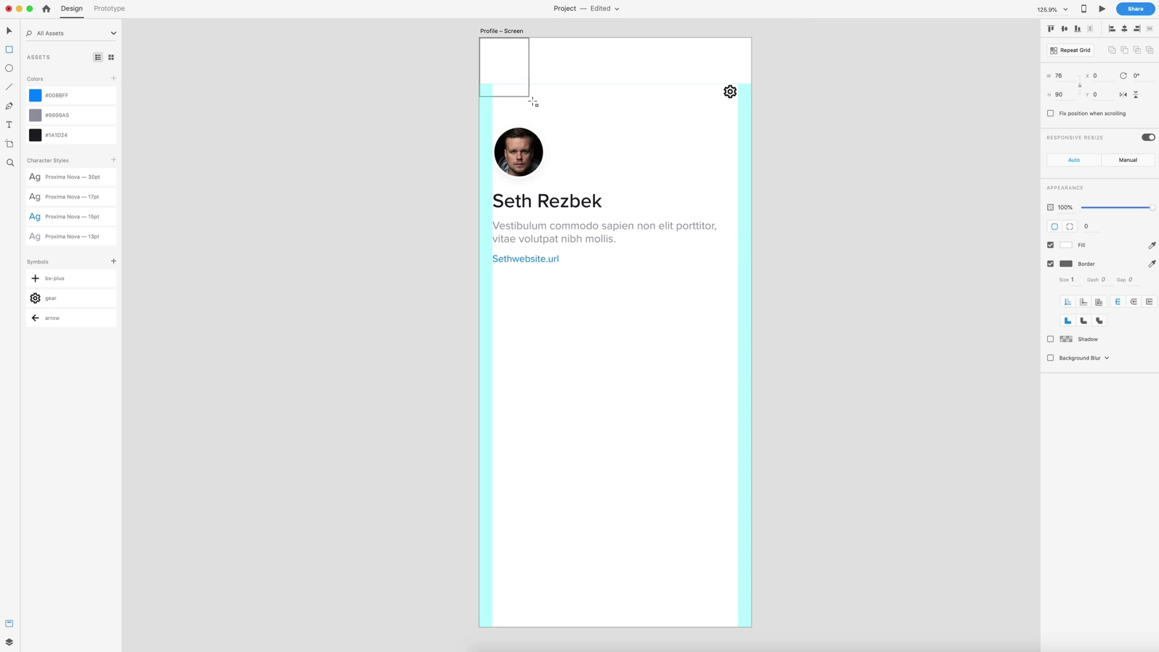
{"action": "mouse_move", "coordinate": [533, 103]}
{"action": "left_mouse_down"}
{"action": "mouse_move", "coordinate": [598, 179]}
{"action": "mouse_move", "coordinate": [688, 254]}
{"action": "mouse_move", "coordinate": [749, 264]}
{"action": "left_mouse_up"}
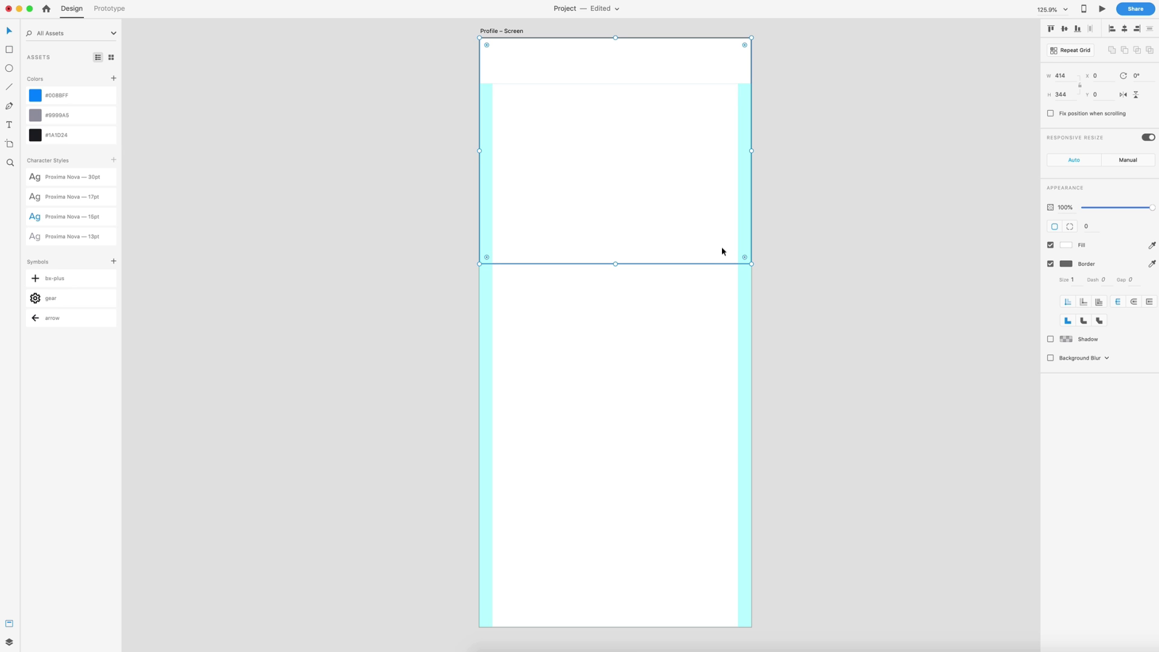
{"action": "key", "text": "shift+super+bracketleft"}
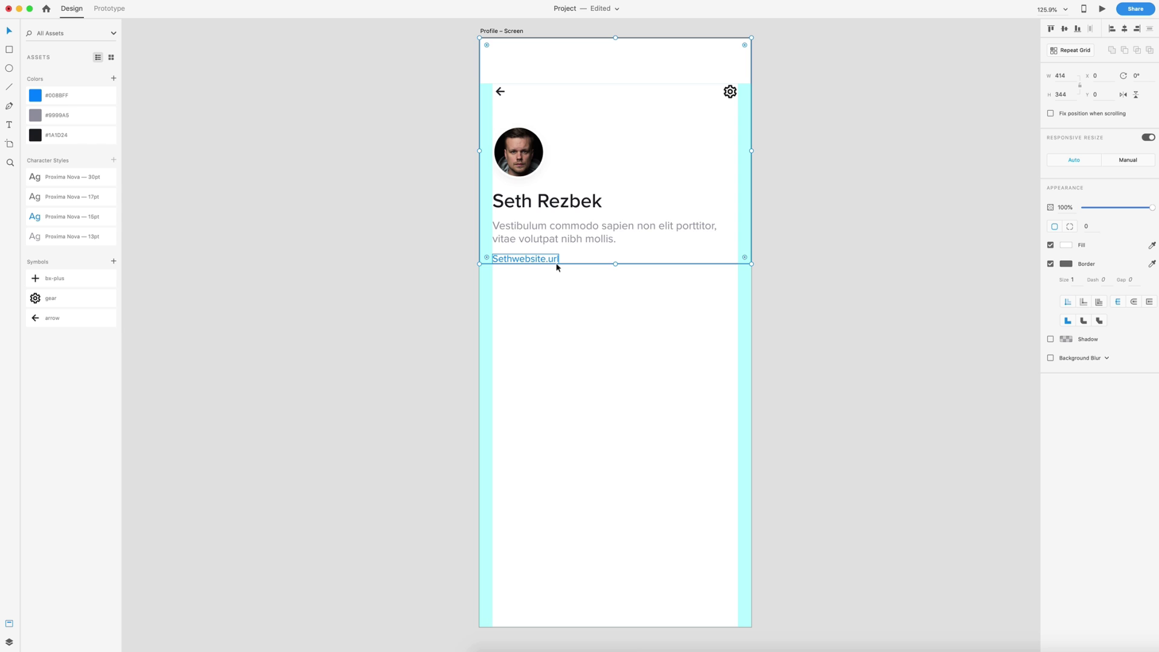
{"action": "key", "text": "shift+Down"}
{"action": "key", "text": "shift+Down"}
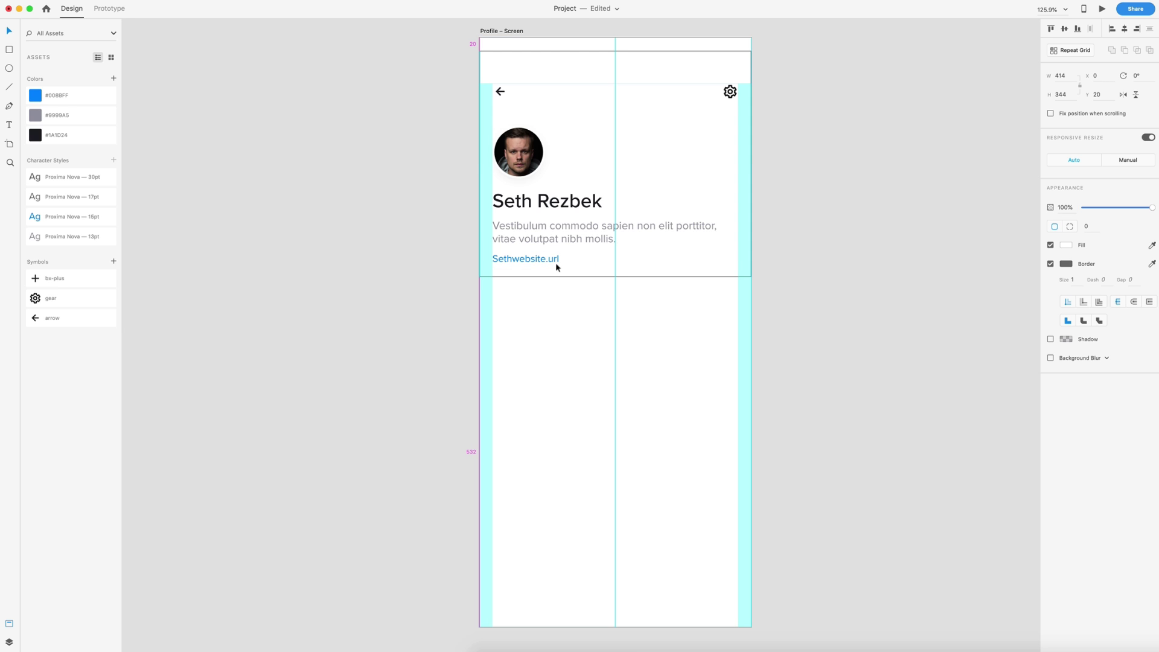
{"action": "key", "text": "alt"}
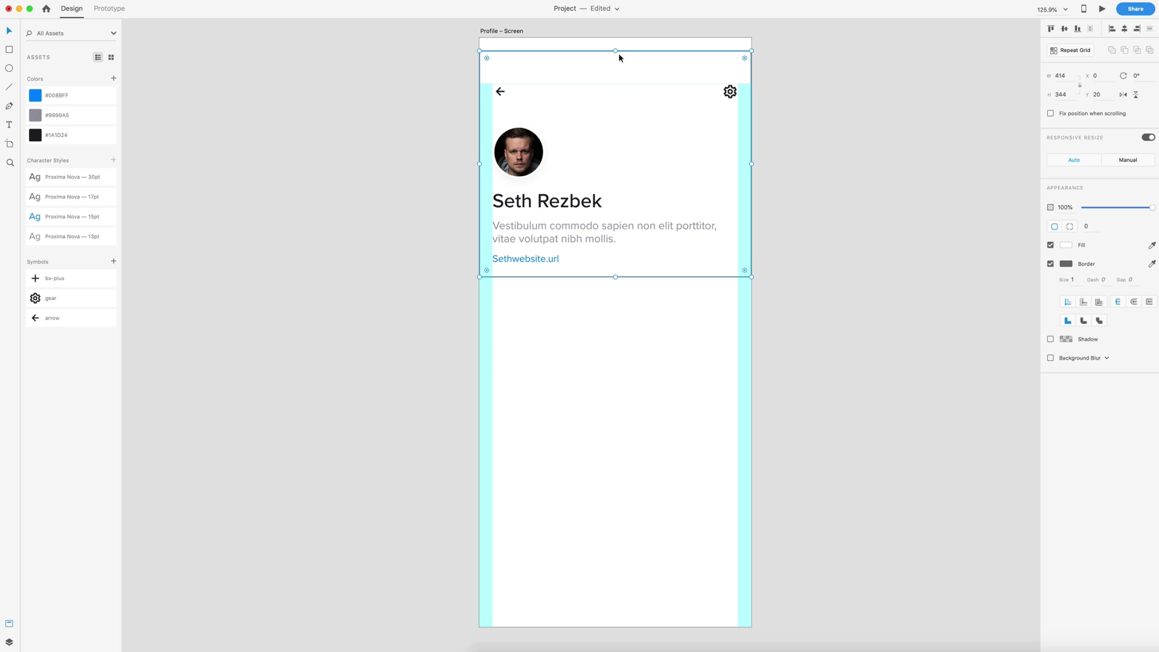
{"action": "left_click_drag", "start_coordinate": [616, 50], "coordinate": [618, 38]}
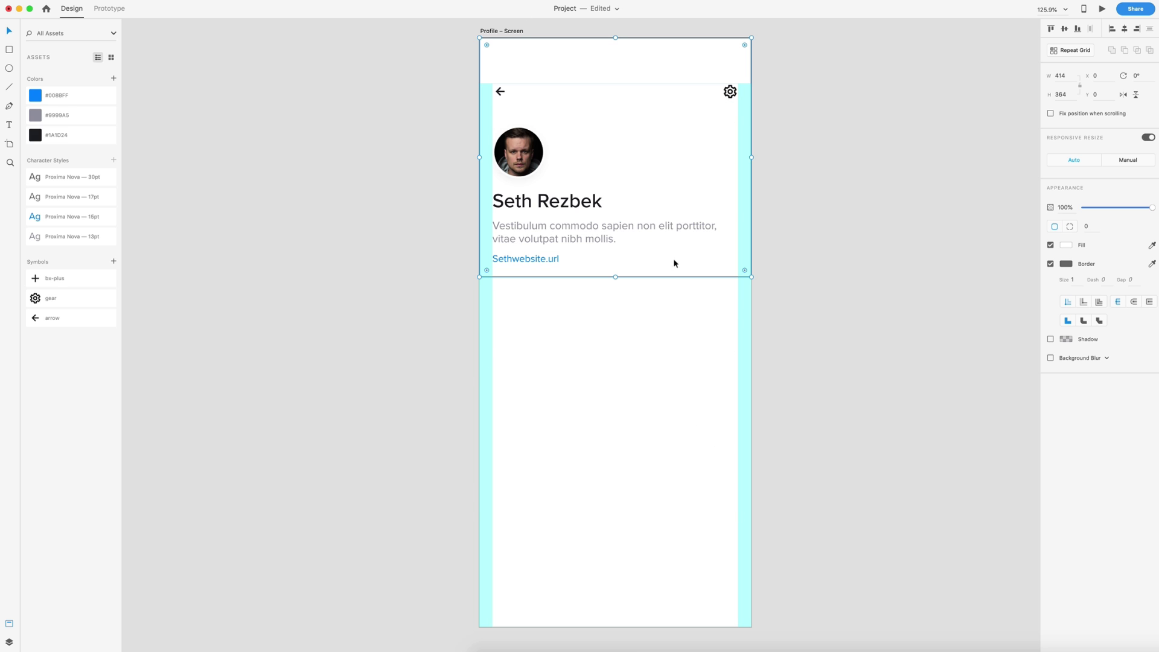
- Replace the header card's border with a #565874 7% shadow, Y 5, blur 10
{"action": "left_click", "coordinate": [1050, 265]}
{"action": "left_click", "coordinate": [1051, 282]}
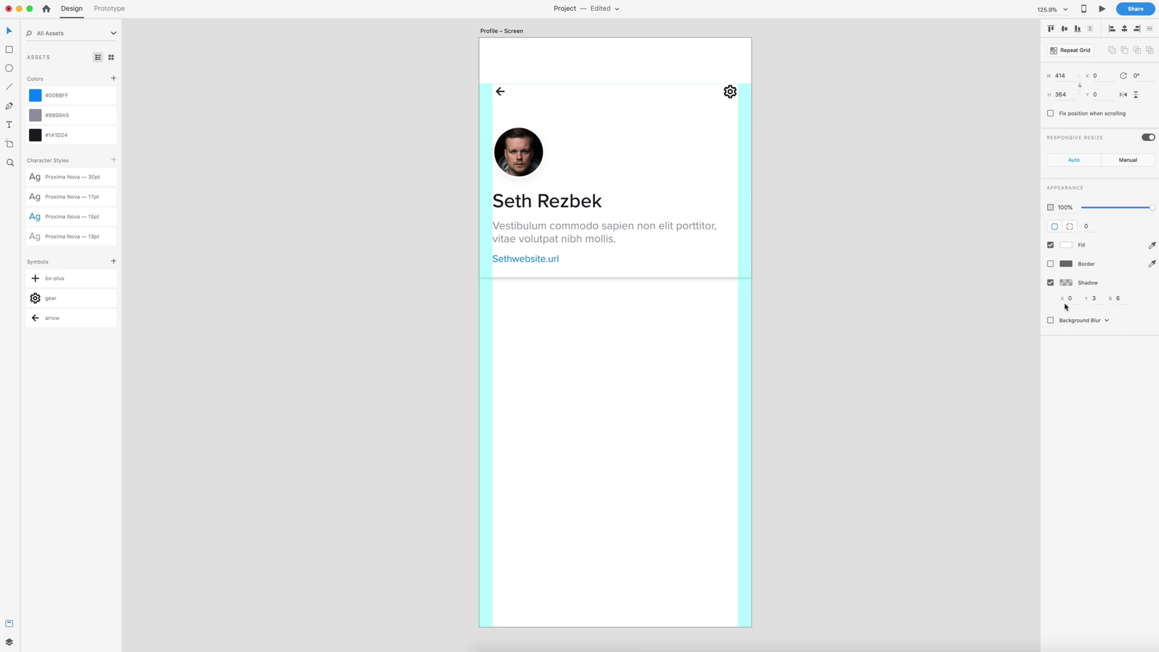
{"action": "left_click", "coordinate": [1067, 283]}
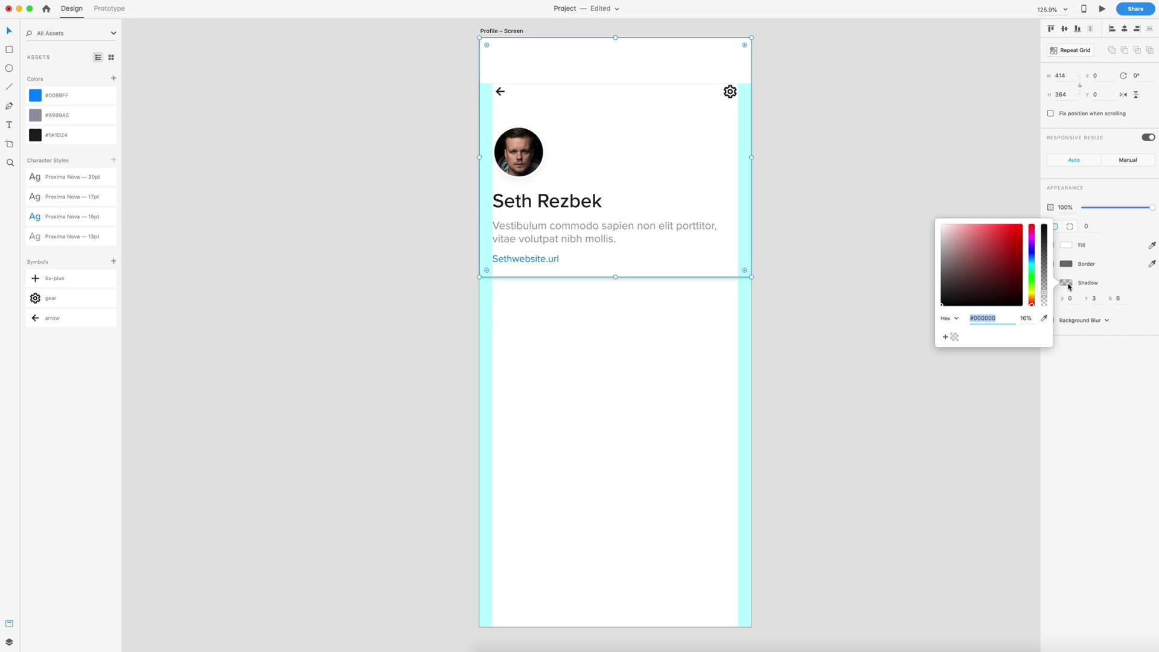
{"action": "left_click", "coordinate": [955, 337]}
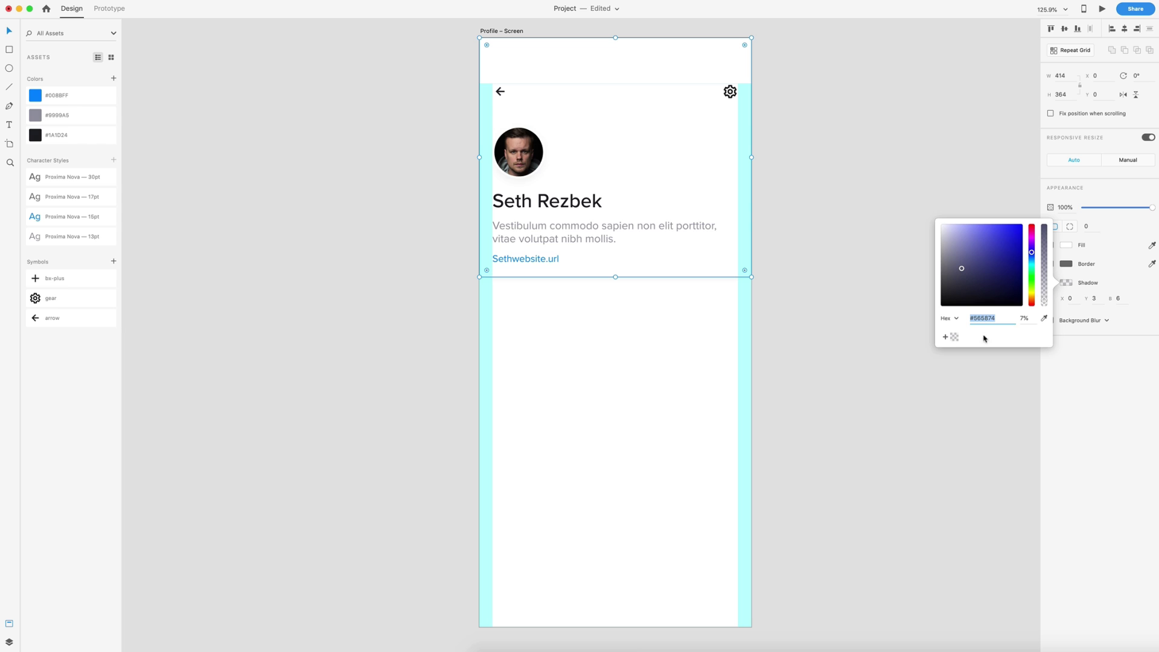
{"action": "left_click", "coordinate": [1109, 281]}
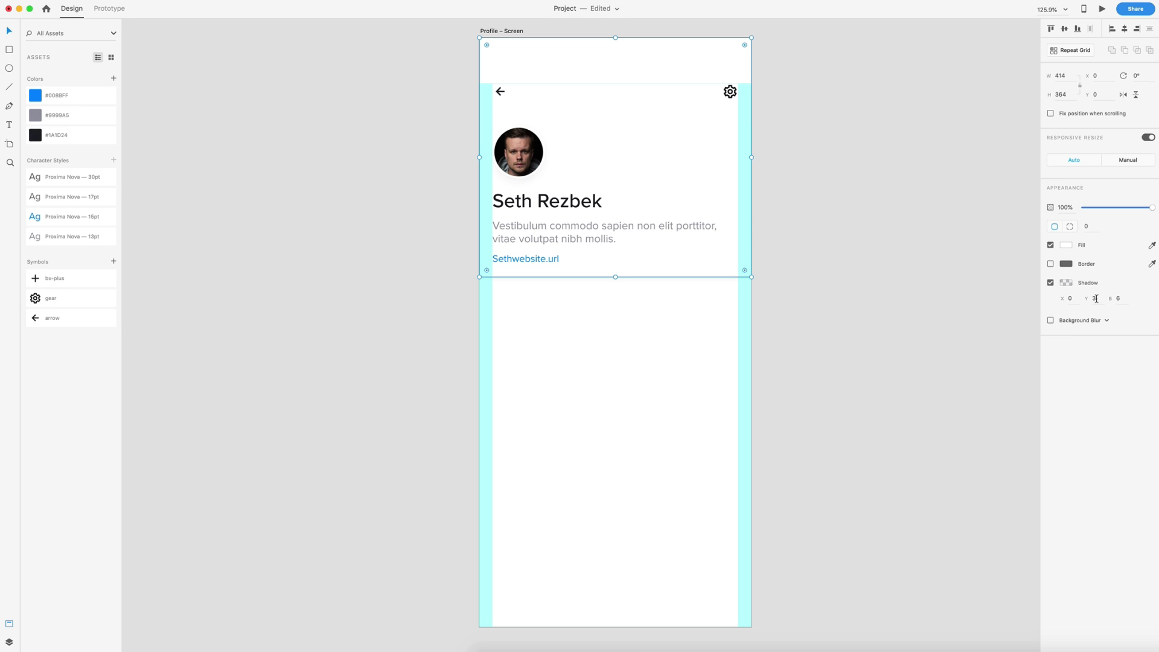
{"action": "left_click", "coordinate": [1096, 299]}
{"action": "type", "text": "5"}
{"action": "left_click", "coordinate": [1119, 299]}
{"action": "type", "text": "10"}
{"action": "key", "text": "Return"}
- Set the card's corner radii to 0, 0, 15, 15 so only the bottom corners are rounded
{"action": "left_click", "coordinate": [1093, 227]}
{"action": "key", "text": "Return"}
{"action": "left_click", "coordinate": [1091, 226]}
{"action": "type", "text": "0"}
{"action": "left_click", "coordinate": [1108, 226]}
{"action": "type", "text": "0"}
{"action": "left_click", "coordinate": [976, 297]}
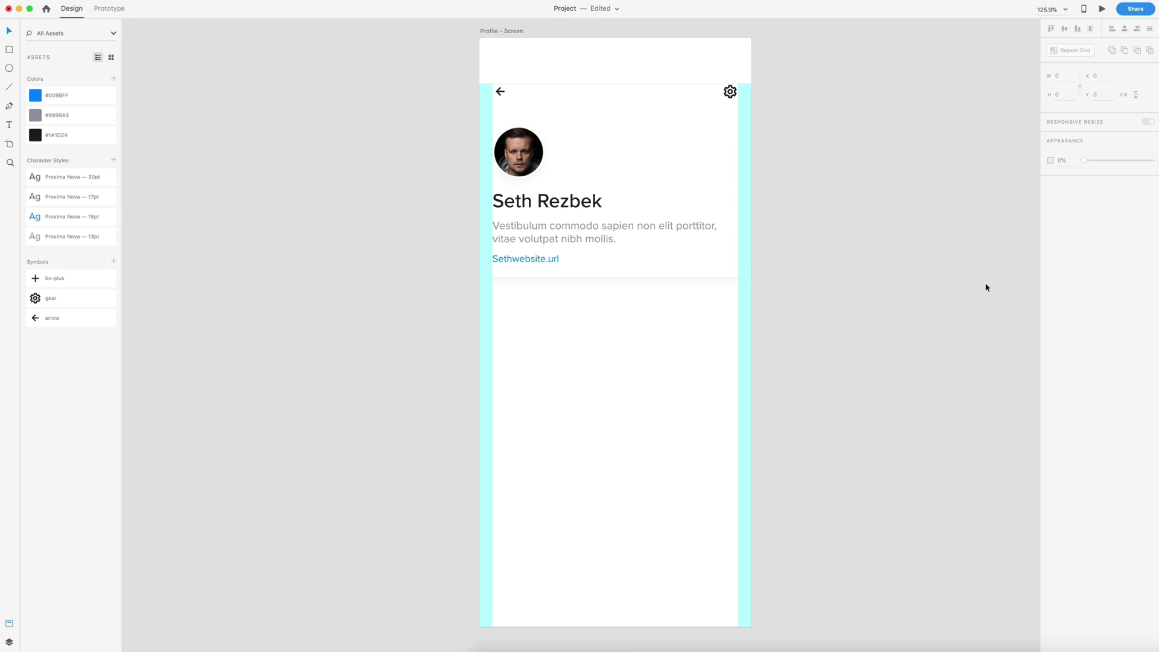
{"action": "left_click", "coordinate": [709, 182]}
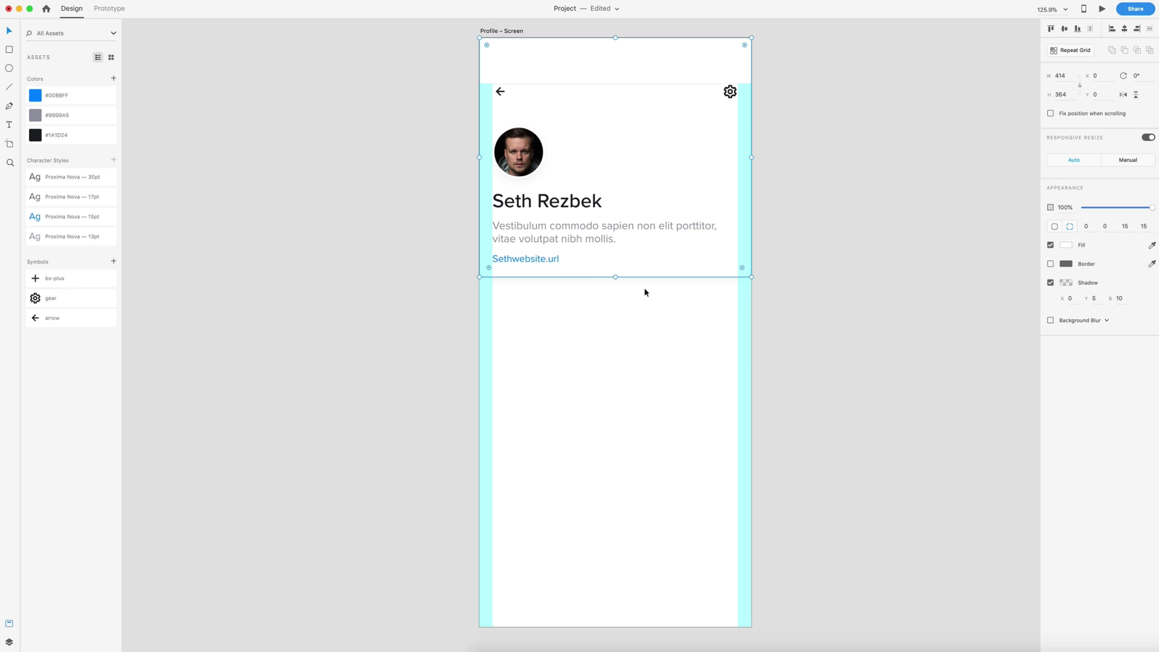
{"action": "left_click", "coordinate": [611, 337]}
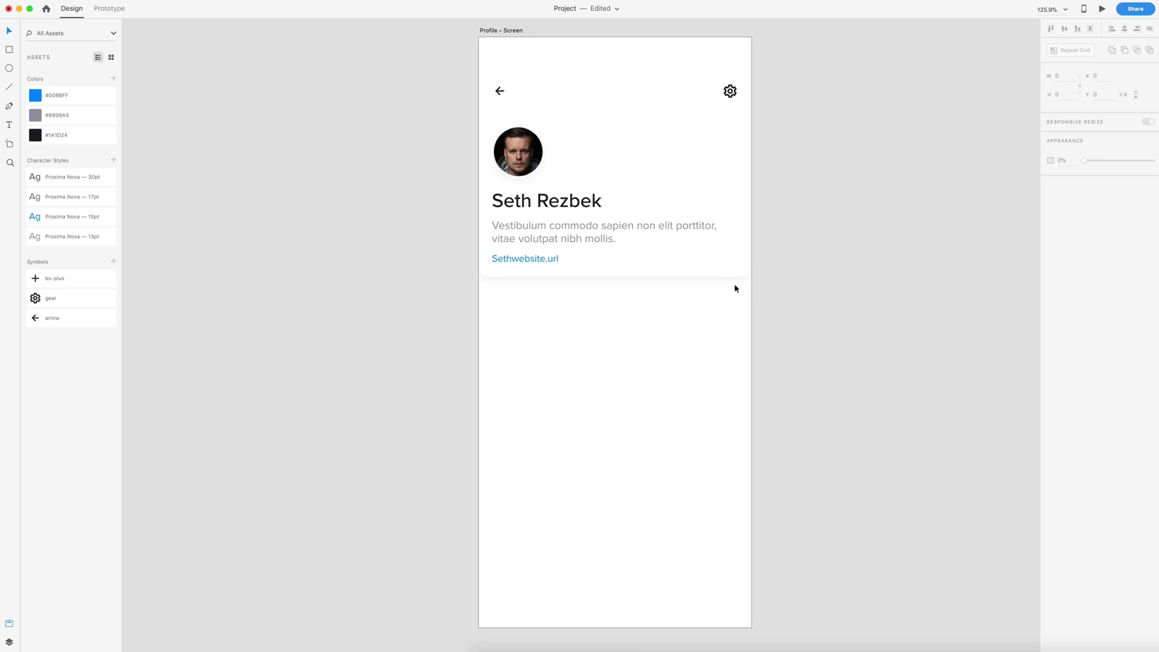
{"action": "scroll", "coordinate": [735, 287], "scroll_direction": "up", "scroll_amount": 6}
{"action": "scroll", "coordinate": [745, 274], "scroll_direction": "up", "scroll_amount": 5}
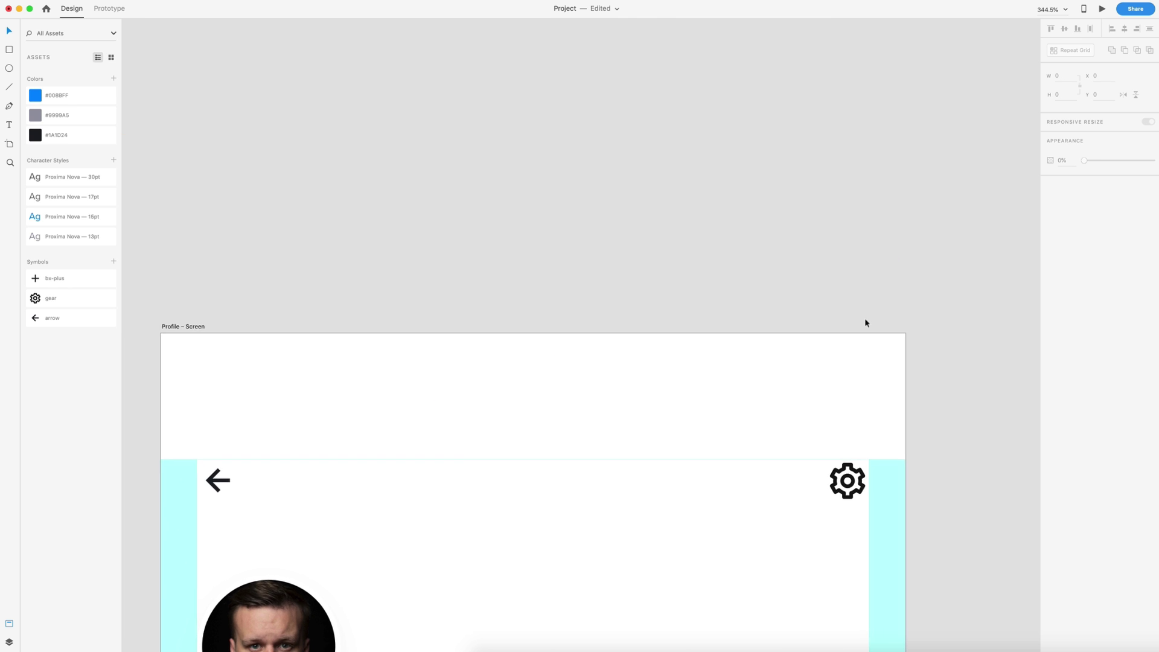
{"action": "scroll", "coordinate": [774, 319], "scroll_direction": "down", "scroll_amount": 3}
{"action": "scroll", "coordinate": [886, 317], "scroll_direction": "down", "scroll_amount": 5}
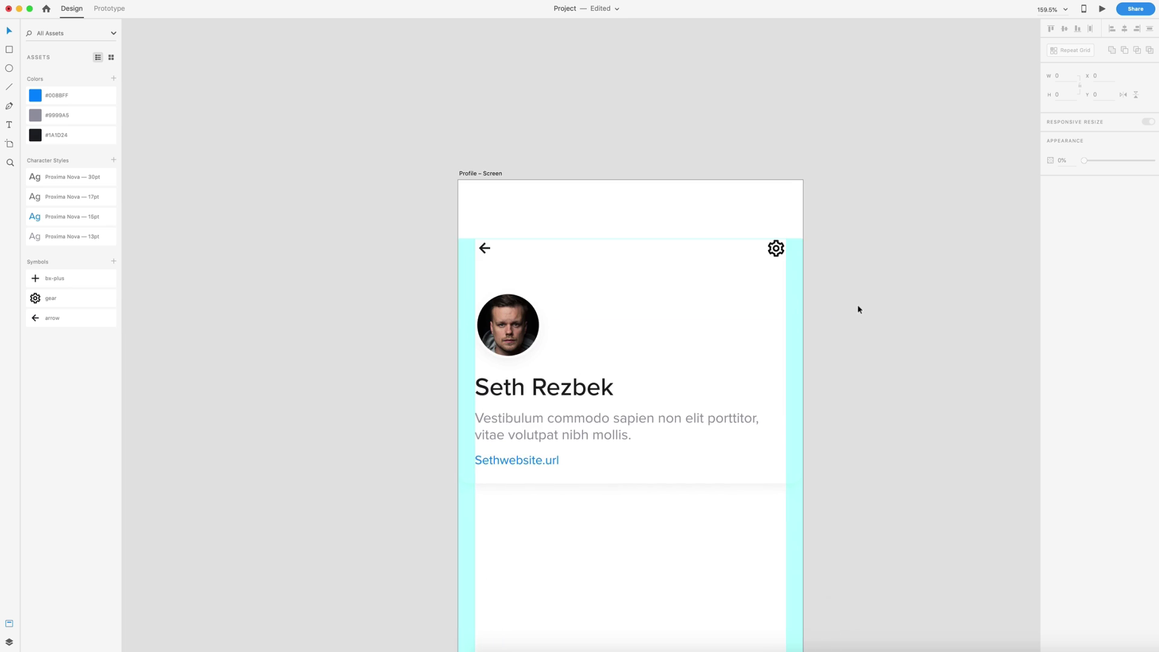
{"action": "scroll", "coordinate": [849, 305], "scroll_direction": "down", "scroll_amount": 3}
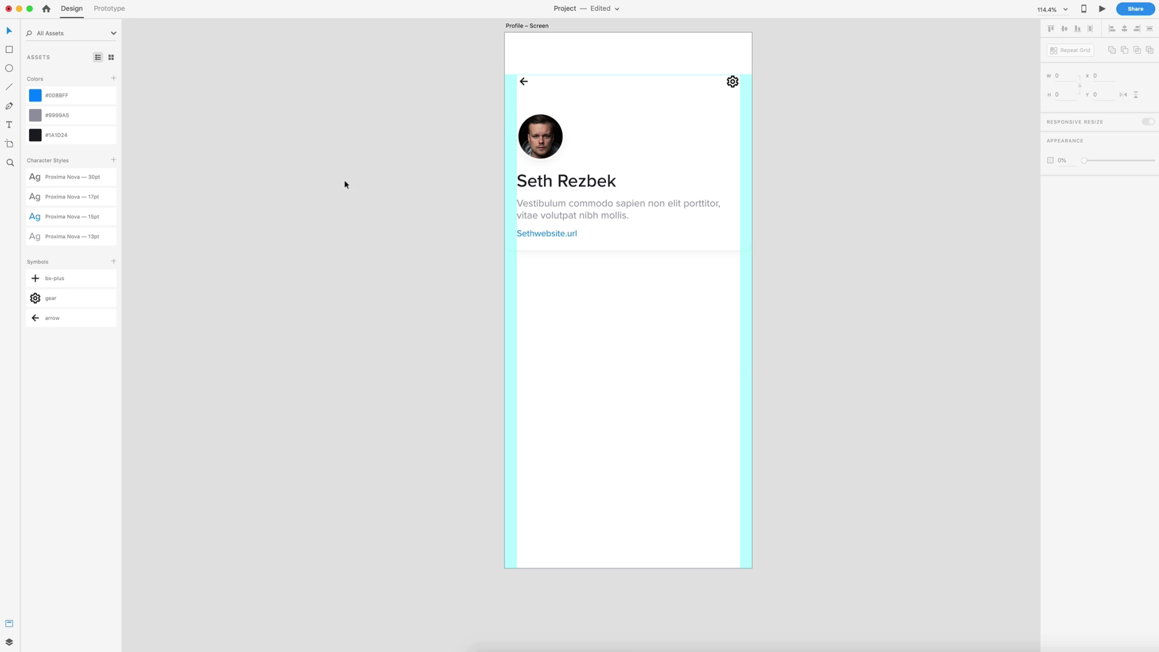
- Draw a tall thin rectangle from the header card's bottom edge down to the screen bottom
{"action": "left_click", "coordinate": [9, 49]}
{"action": "left_click_drag", "start_coordinate": [617, 253], "coordinate": [625, 568]}
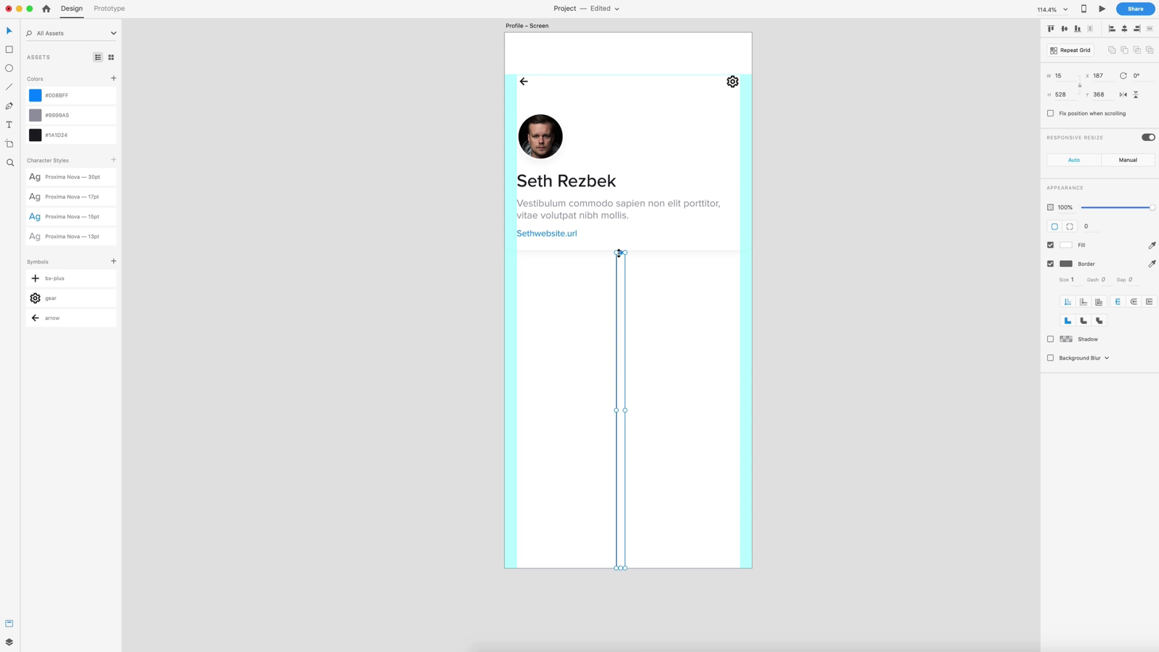
{"action": "left_click_drag", "start_coordinate": [619, 252], "coordinate": [618, 249]}
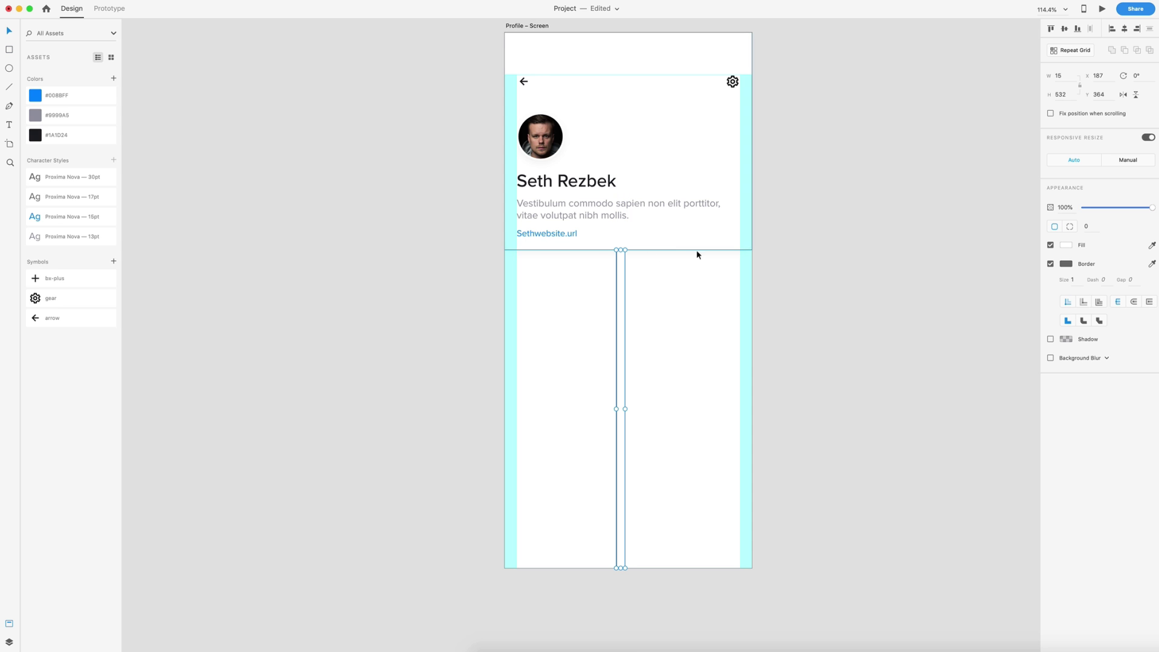
- Lock the header card (Rectangle 1) with Cmd+L and in the Layers panel
{"action": "left_click", "coordinate": [629, 114]}
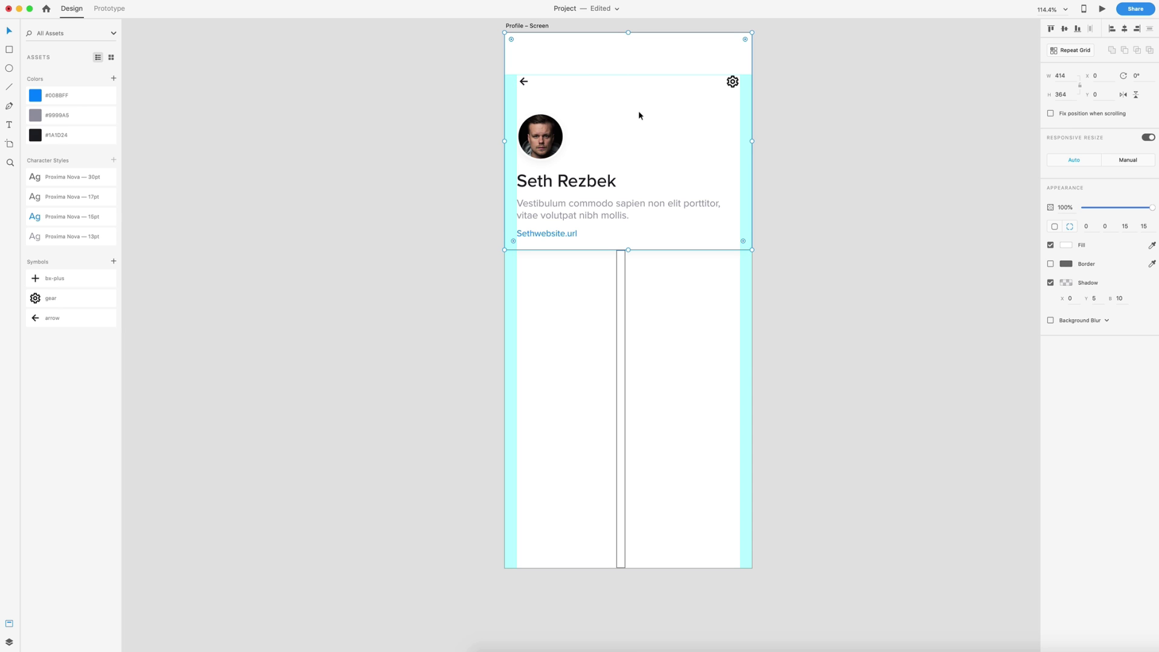
{"action": "key", "text": "super+l"}
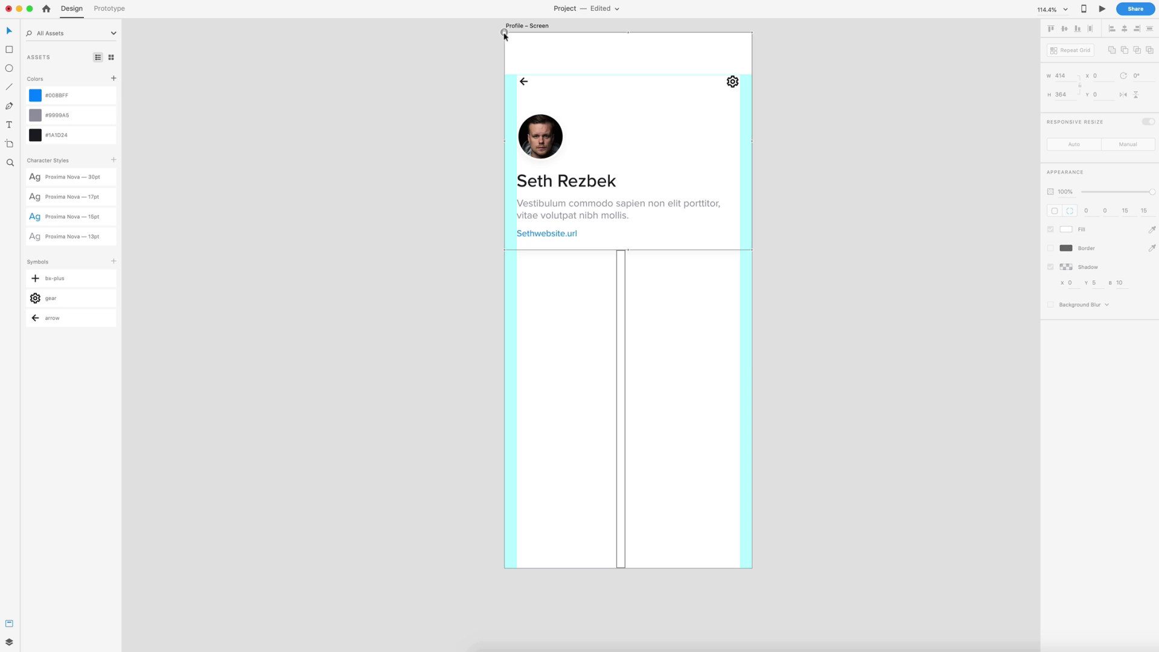
{"action": "left_click", "coordinate": [9, 642]}
{"action": "left_click", "coordinate": [101, 158]}
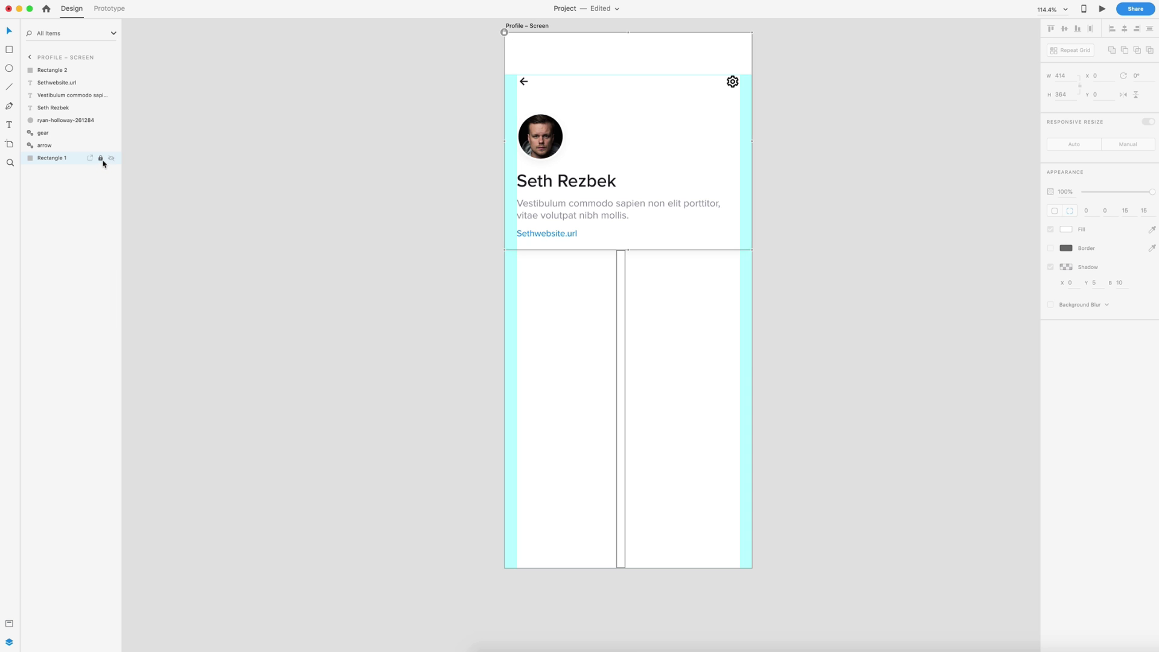
{"action": "left_click", "coordinate": [9, 624]}
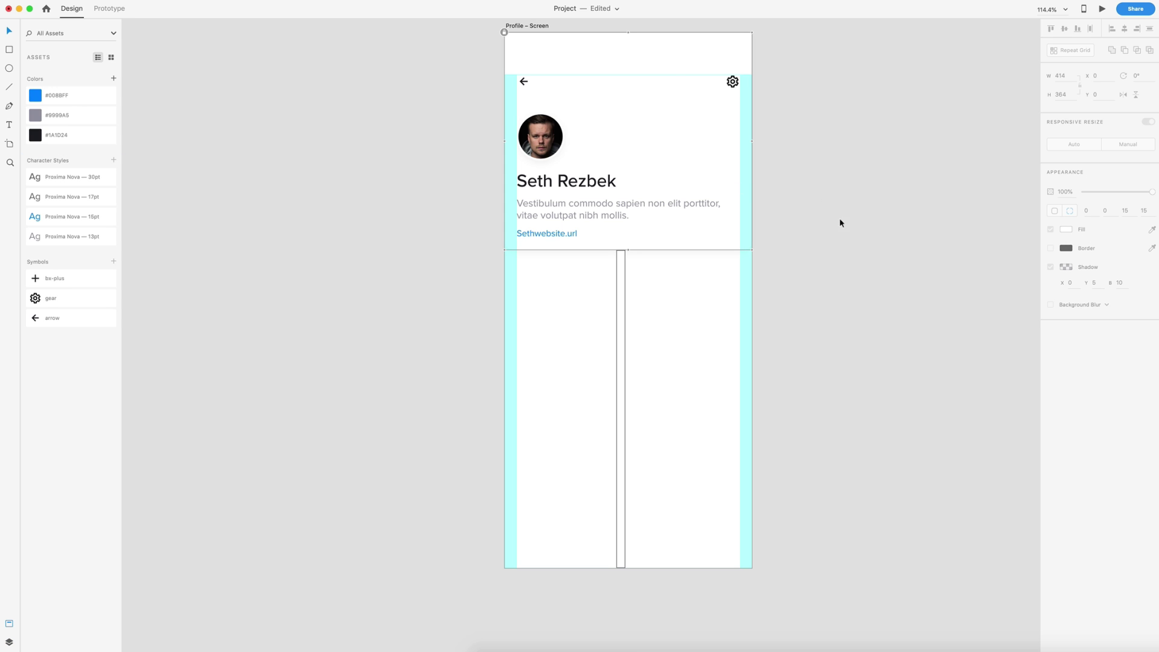
- Centre the thin strip horizontally on the artboard and set its width to 14
{"action": "left_click_drag", "start_coordinate": [543, 300], "coordinate": [632, 315]}
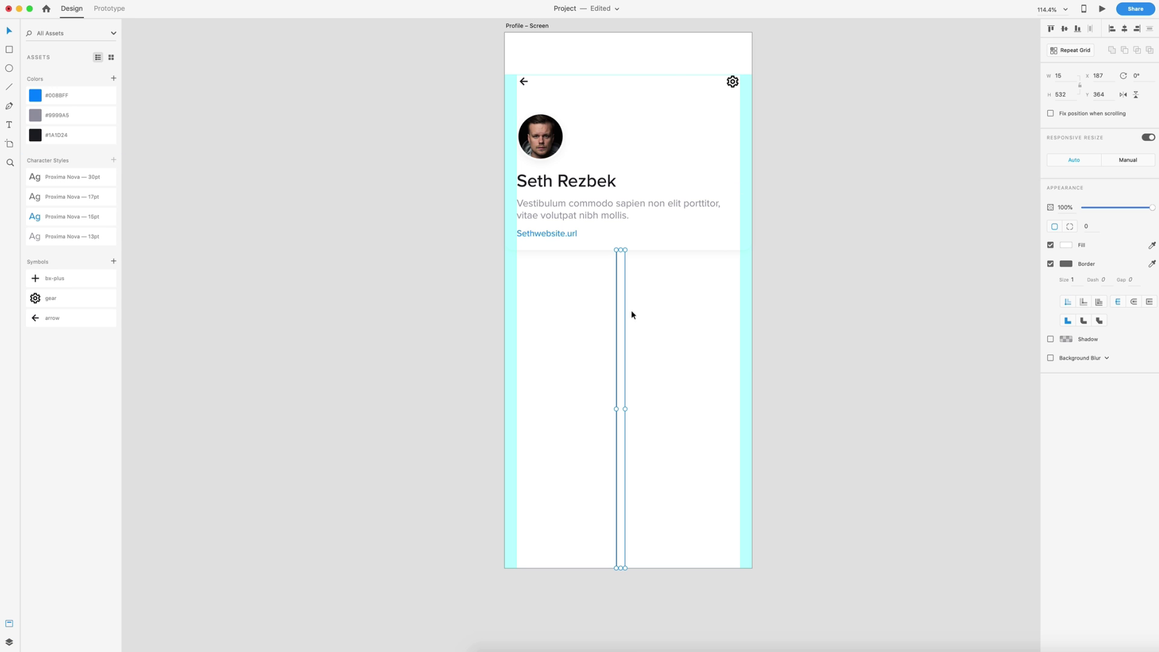
{"action": "left_click", "coordinate": [1124, 28]}
{"action": "left_click", "coordinate": [1070, 76]}
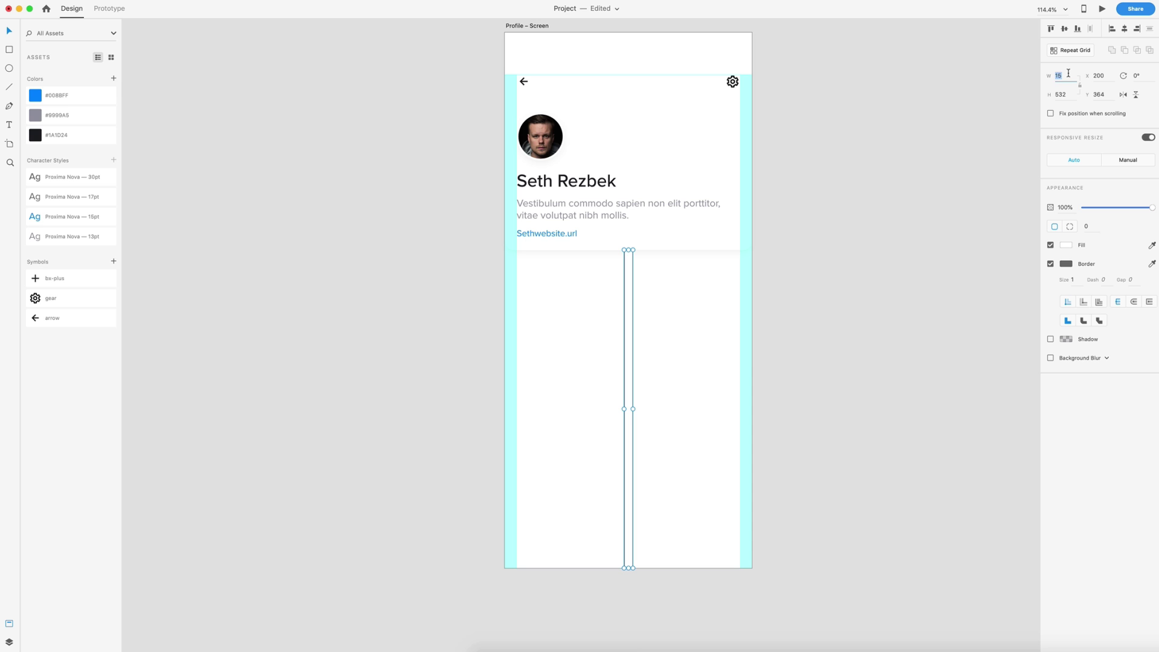
{"action": "type", "text": "1"}
{"action": "key", "text": "Return"}
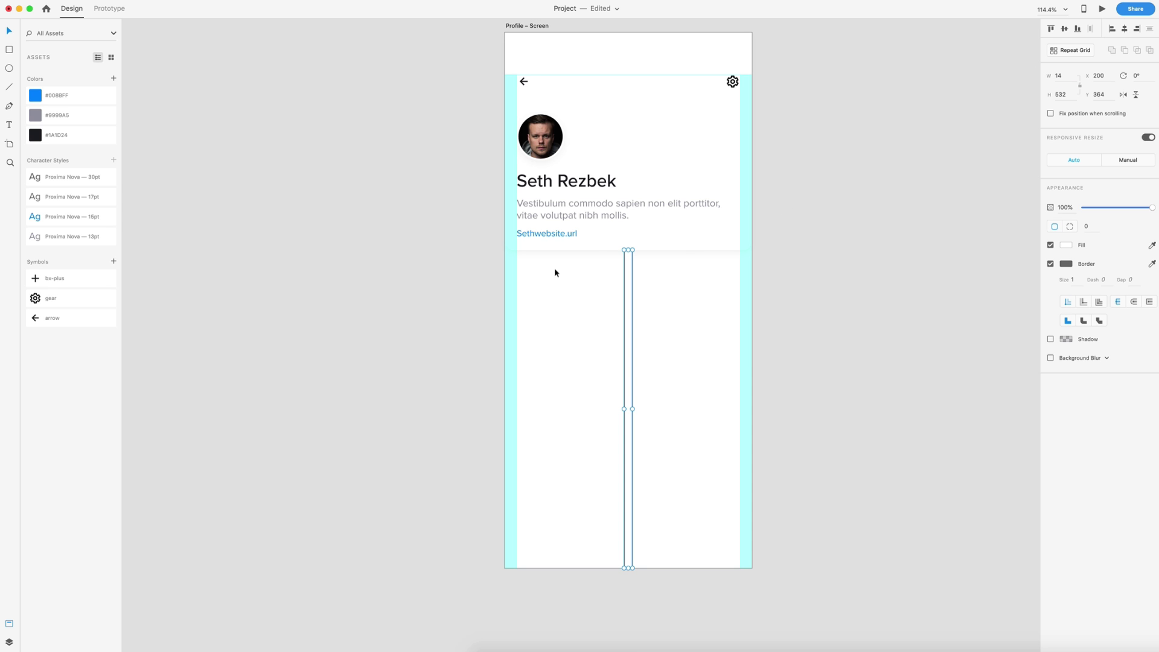
{"action": "left_click", "coordinate": [552, 233]}
{"action": "left_click", "coordinate": [639, 325]}
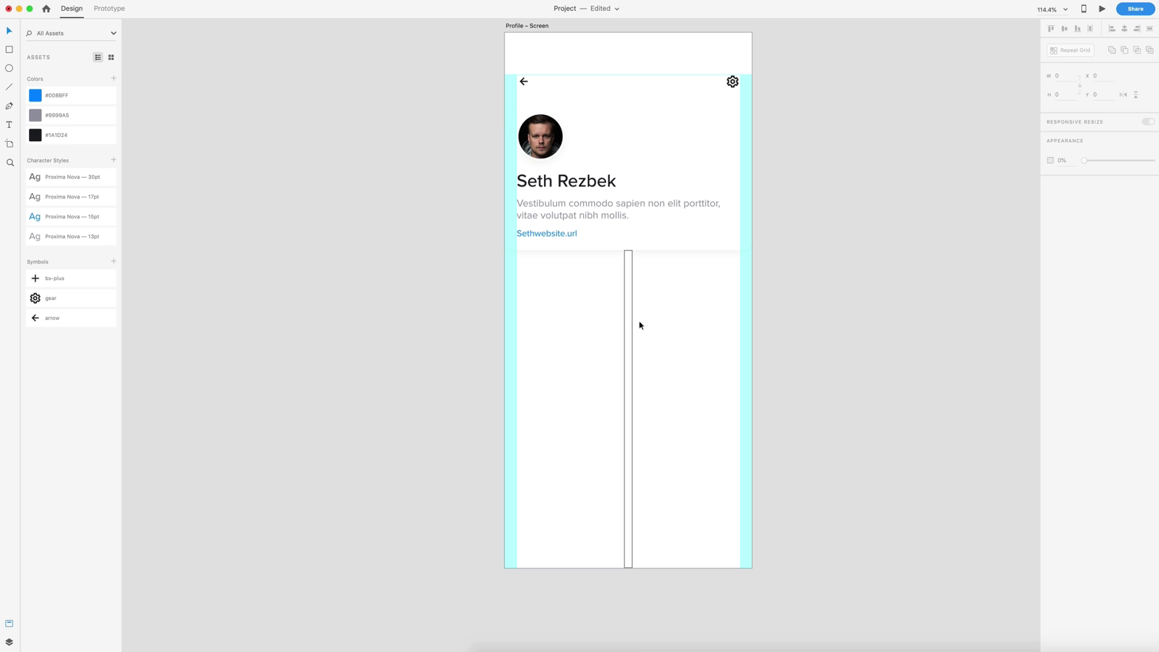
- Draw a 180×271 photo box at X 20, Alt-copy it to X 214, and delete the strip
{"action": "left_click", "coordinate": [9, 51]}
{"action": "left_click_drag", "start_coordinate": [518, 250], "coordinate": [624, 412]}
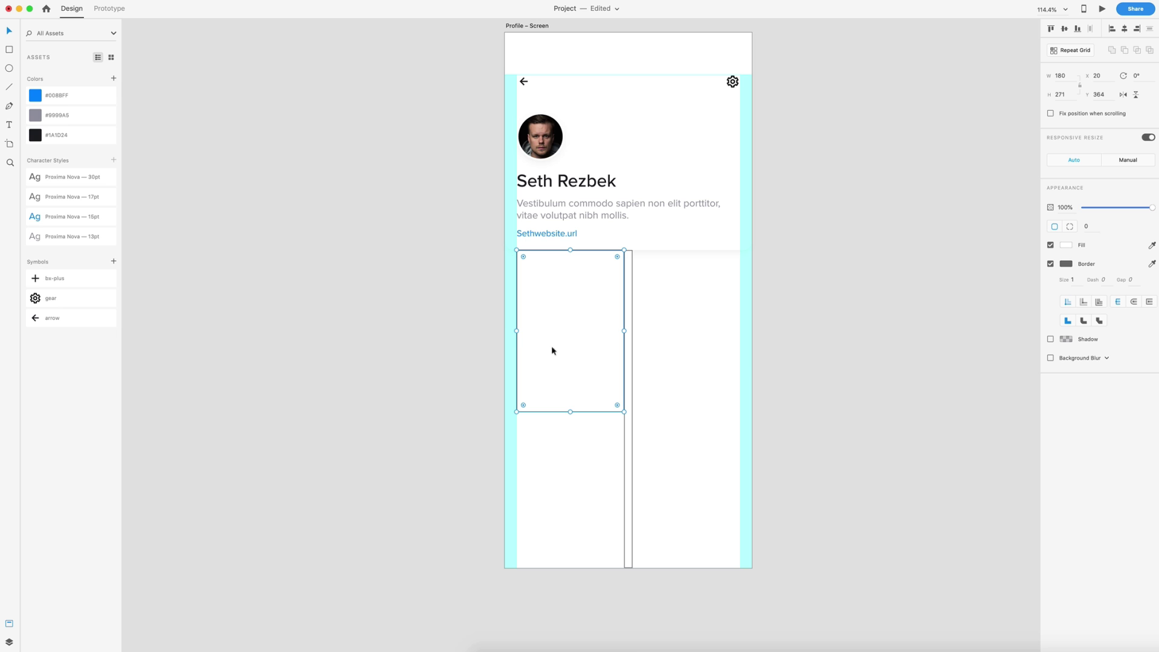
{"action": "key", "text": "alt"}
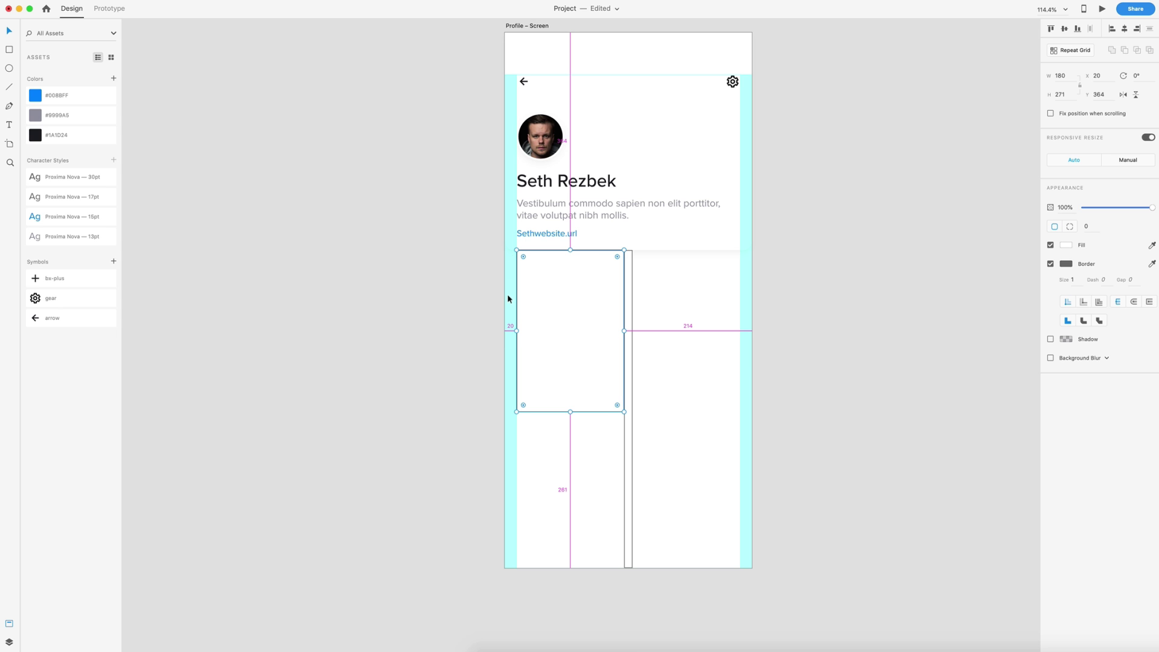
{"action": "left_click_drag", "start_coordinate": [541, 336], "coordinate": [643, 344]}
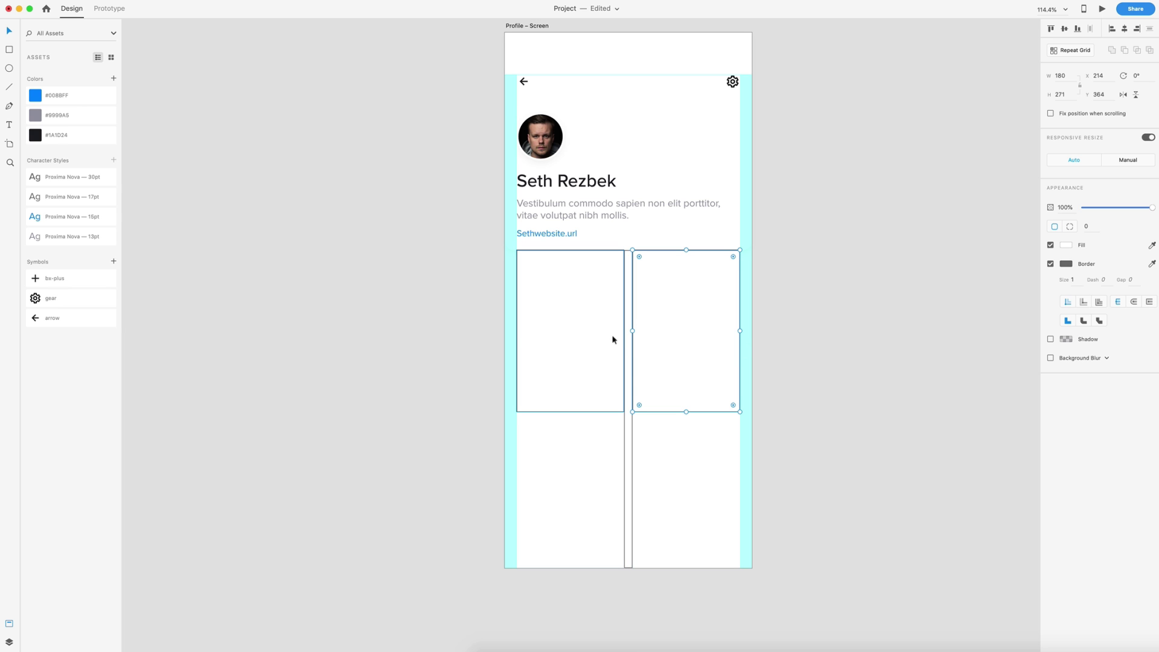
{"action": "left_click", "coordinate": [629, 350]}
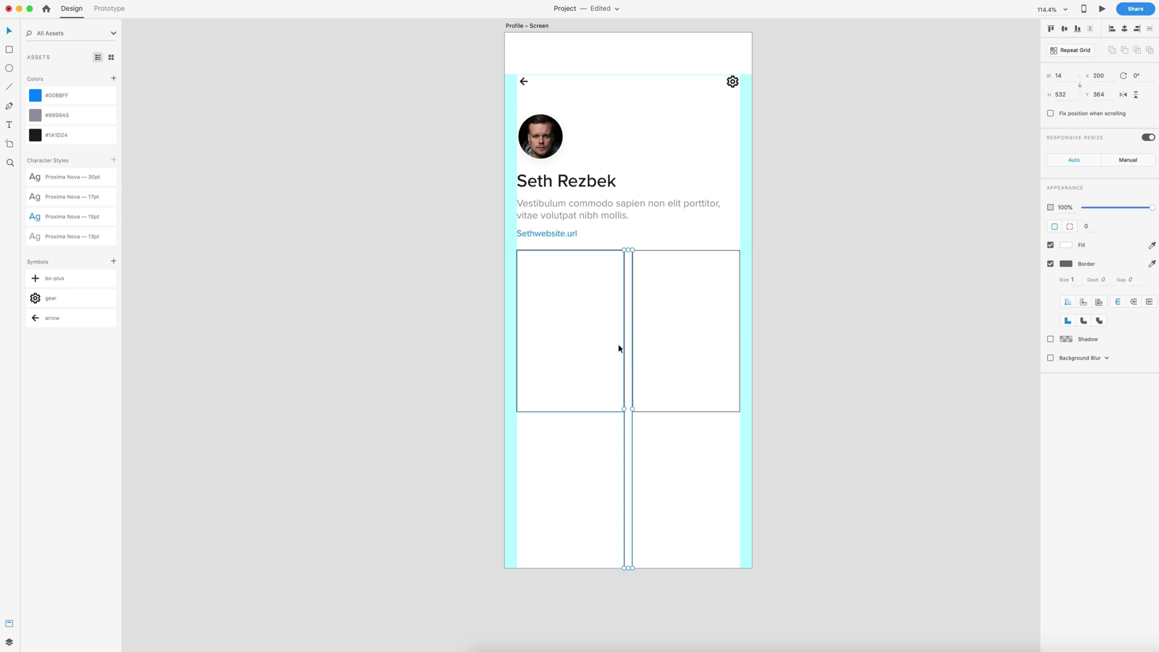
{"action": "key", "text": "Delete"}
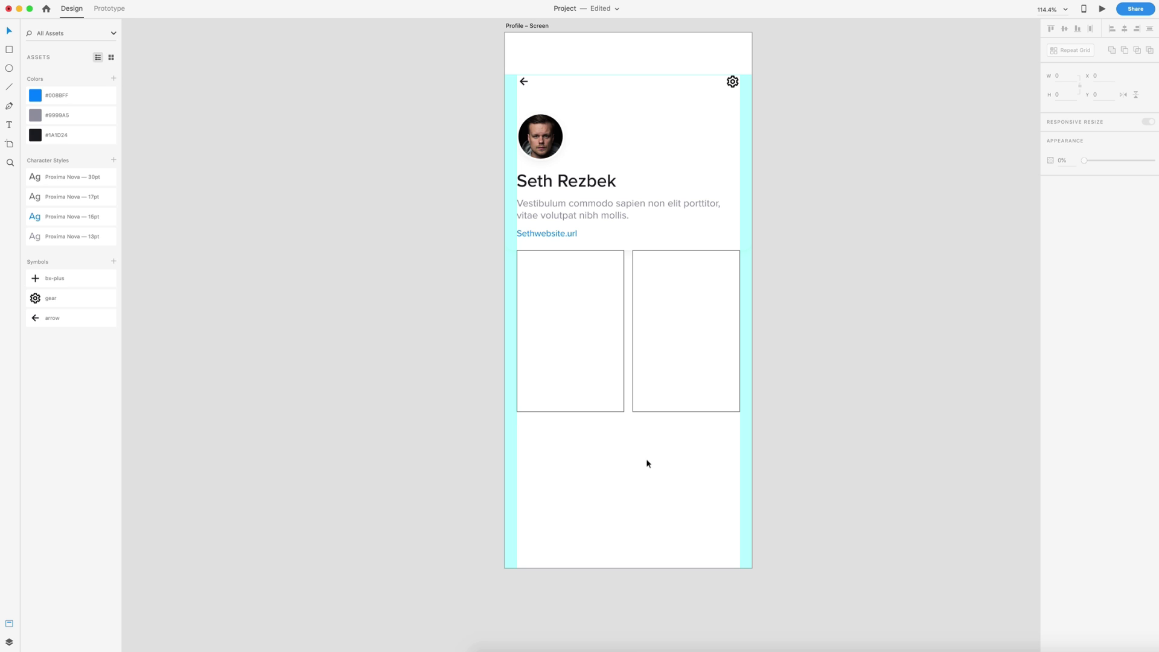
- Set both photo boxes' height to 240 and move them down 40 px
{"action": "left_click", "coordinate": [588, 314]}
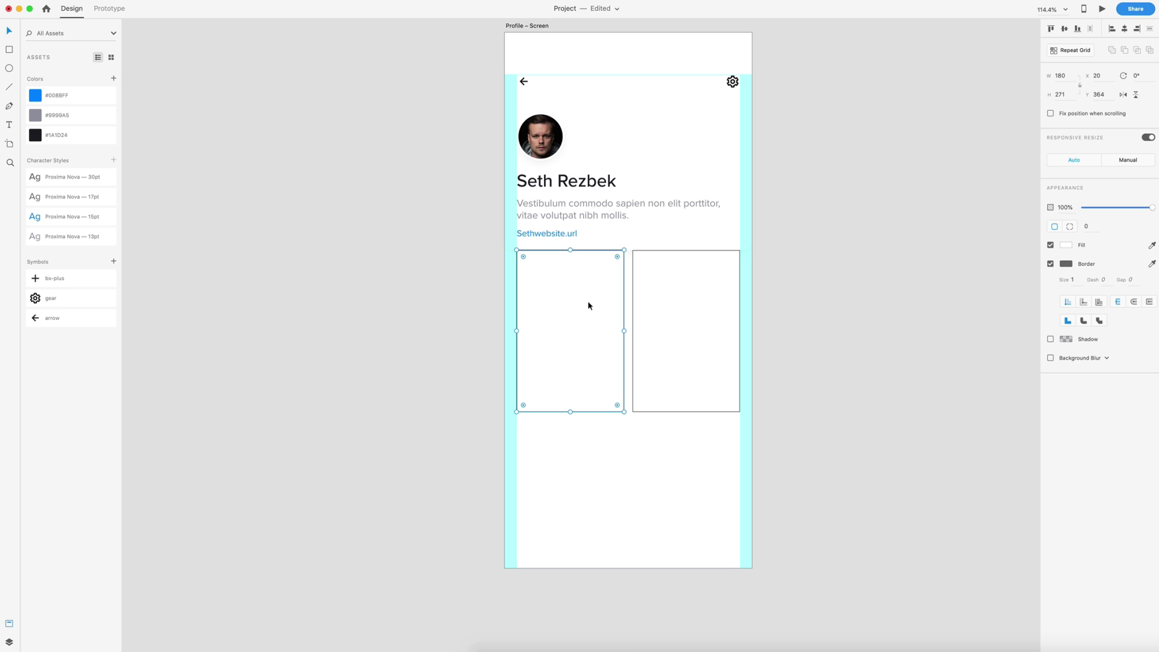
{"action": "left_click", "coordinate": [1062, 94]}
{"action": "type", "text": "240"}
{"action": "key", "text": "Return"}
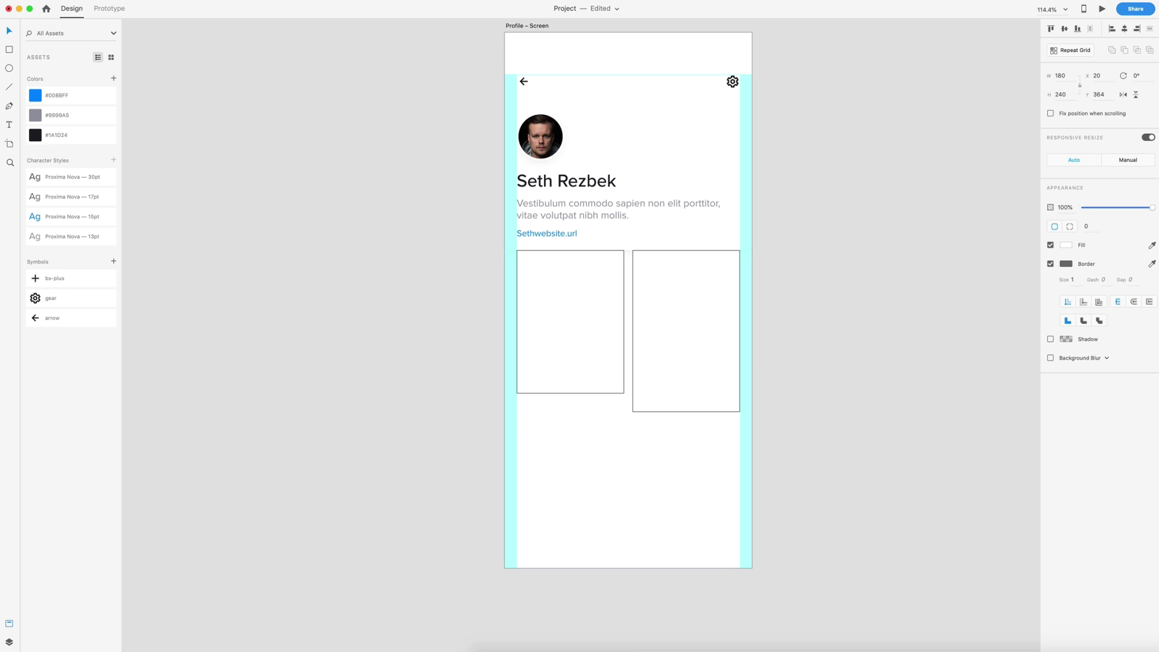
{"action": "left_click", "coordinate": [704, 316]}
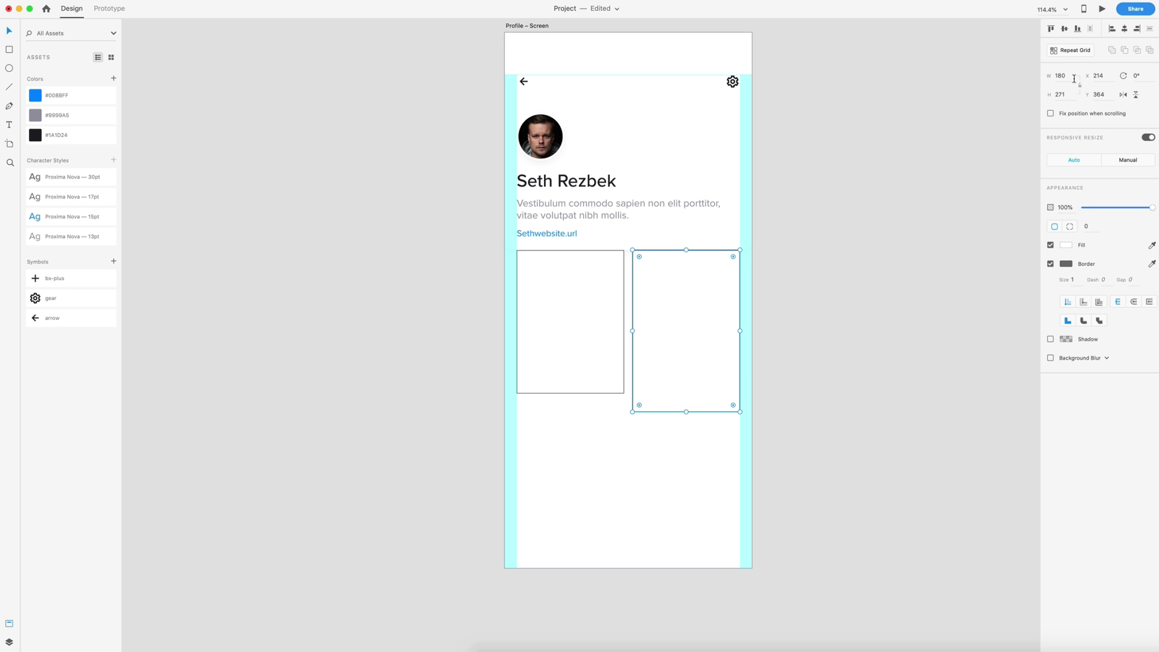
{"action": "left_click", "coordinate": [1061, 94]}
{"action": "type", "text": "249"}
{"action": "key", "text": "BackSpace"}
{"action": "type", "text": "0"}
{"action": "key", "text": "Return"}
{"action": "left_click_drag", "start_coordinate": [694, 246], "coordinate": [702, 169]}
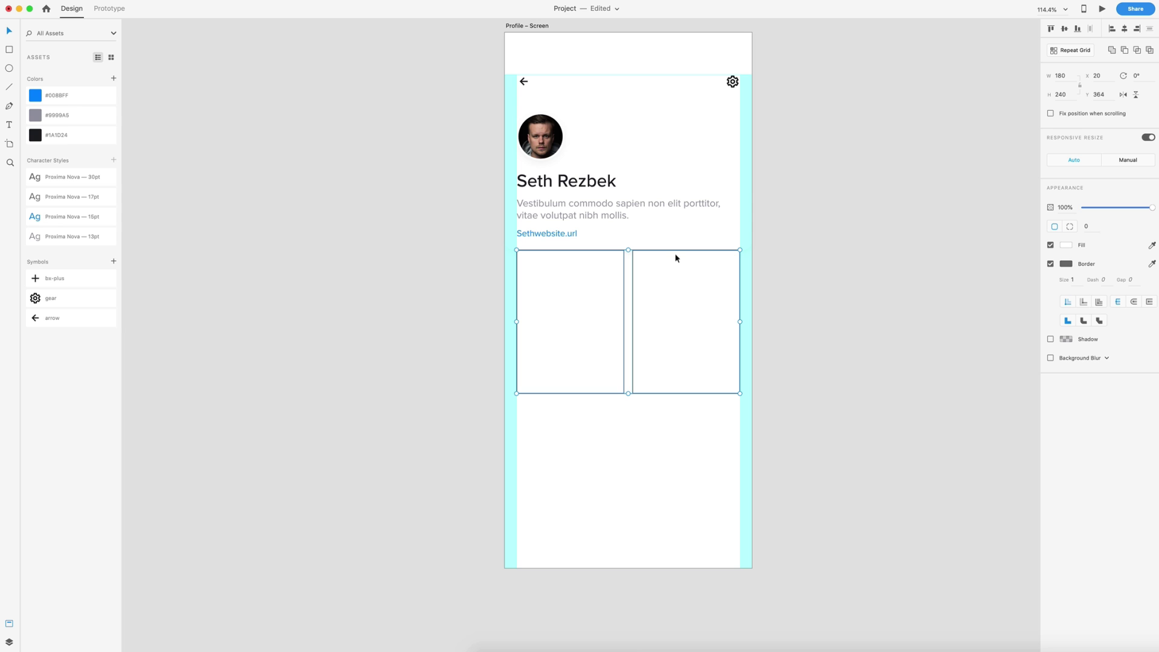
{"action": "key", "text": "shift+Down"}
{"action": "key", "text": "shift+Down"}
{"action": "key", "text": "shift+Down"}
{"action": "key", "text": "shift+Down"}
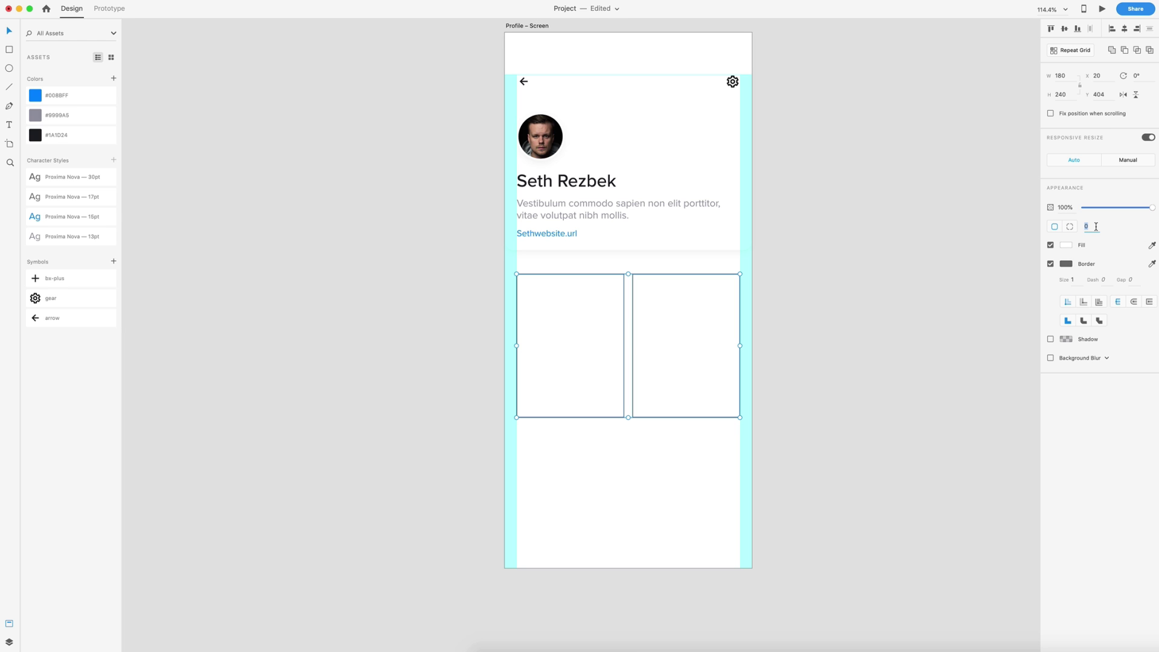
- Give the cards 10 corner radius, no border, and a shadow with Y 5 and blur 10
{"action": "key", "text": "Return"}
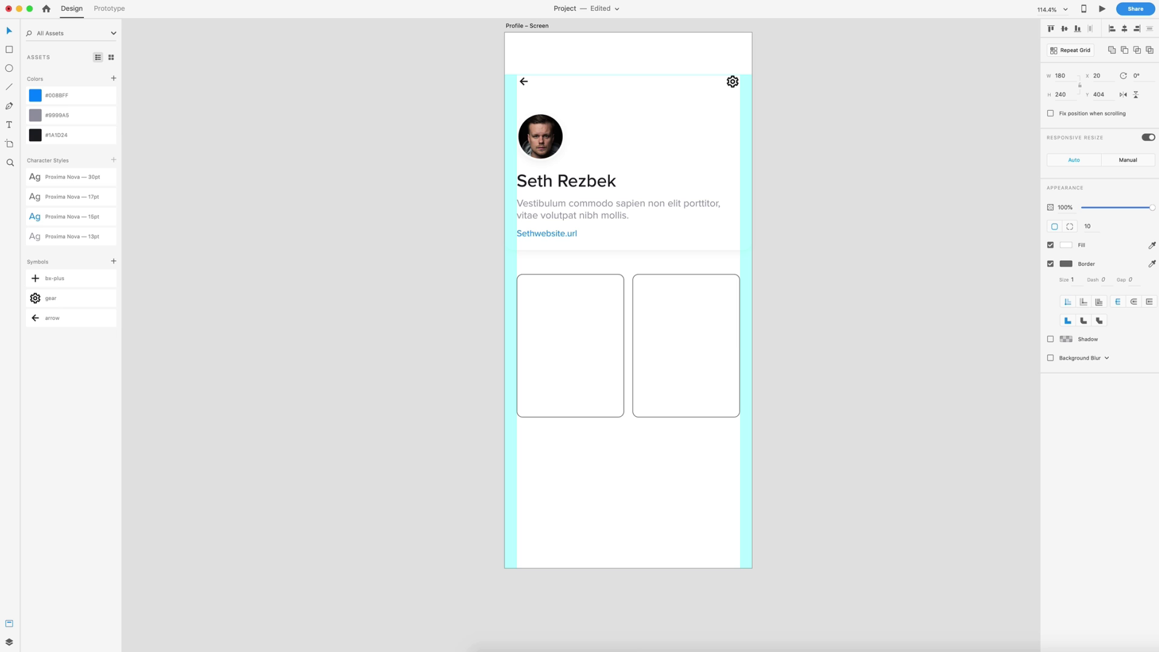
{"action": "left_click", "coordinate": [1051, 264]}
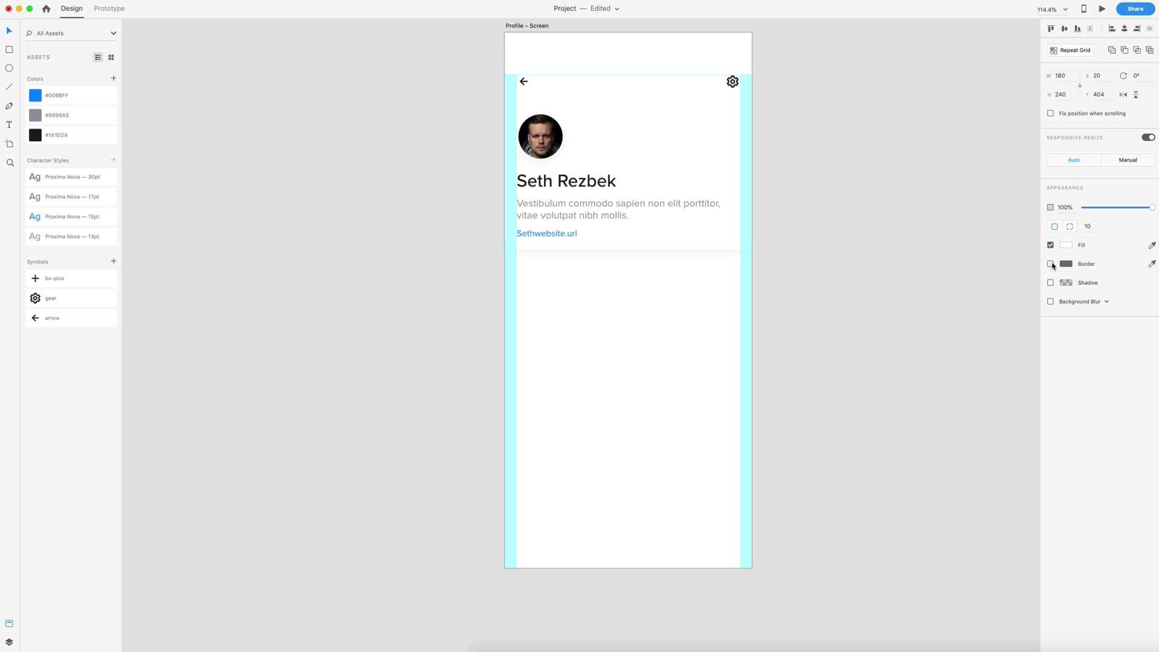
{"action": "left_click", "coordinate": [1050, 283]}
{"action": "left_click", "coordinate": [1066, 282]}
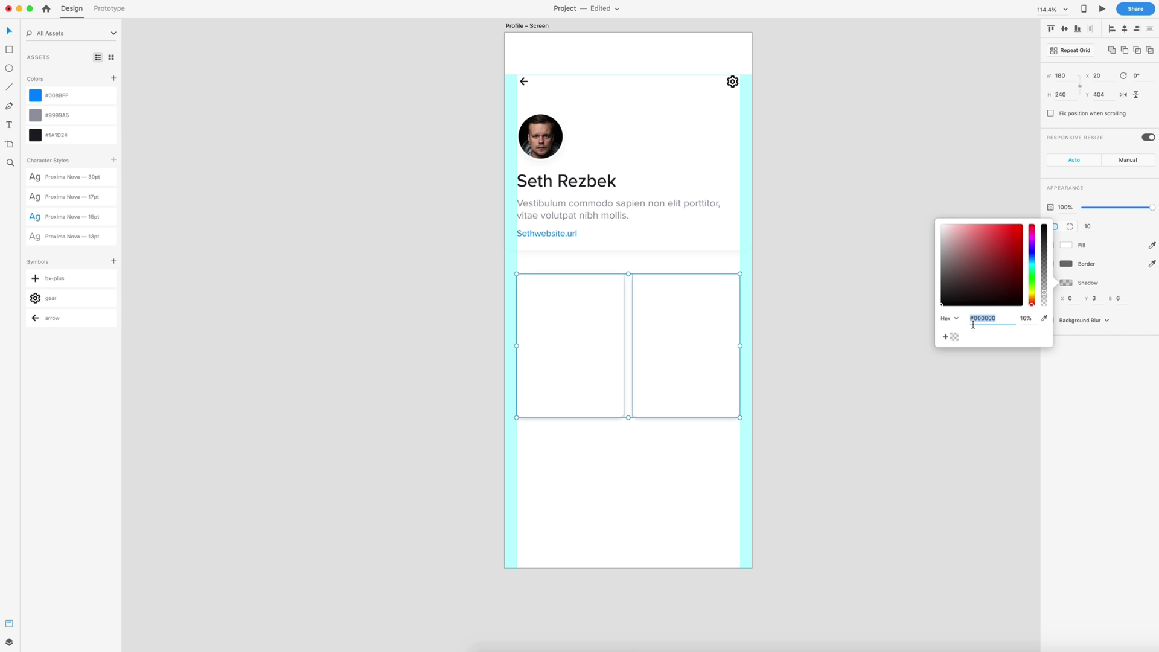
{"action": "left_click", "coordinate": [1095, 299]}
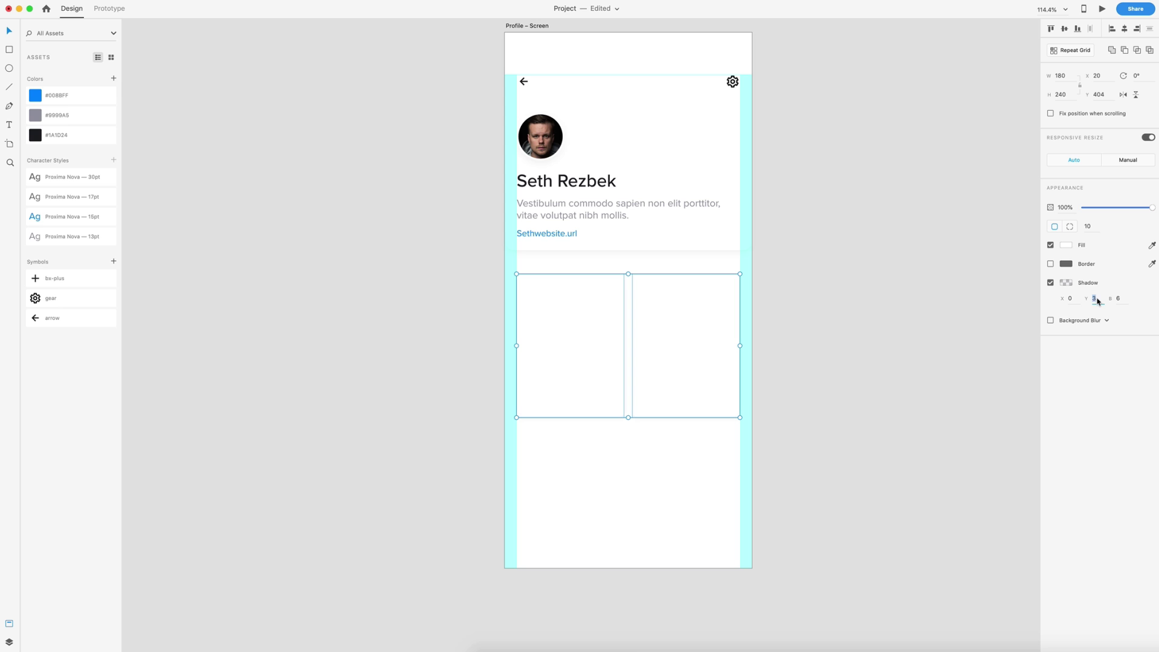
{"action": "type", "text": "5"}
{"action": "left_click", "coordinate": [1120, 299]}
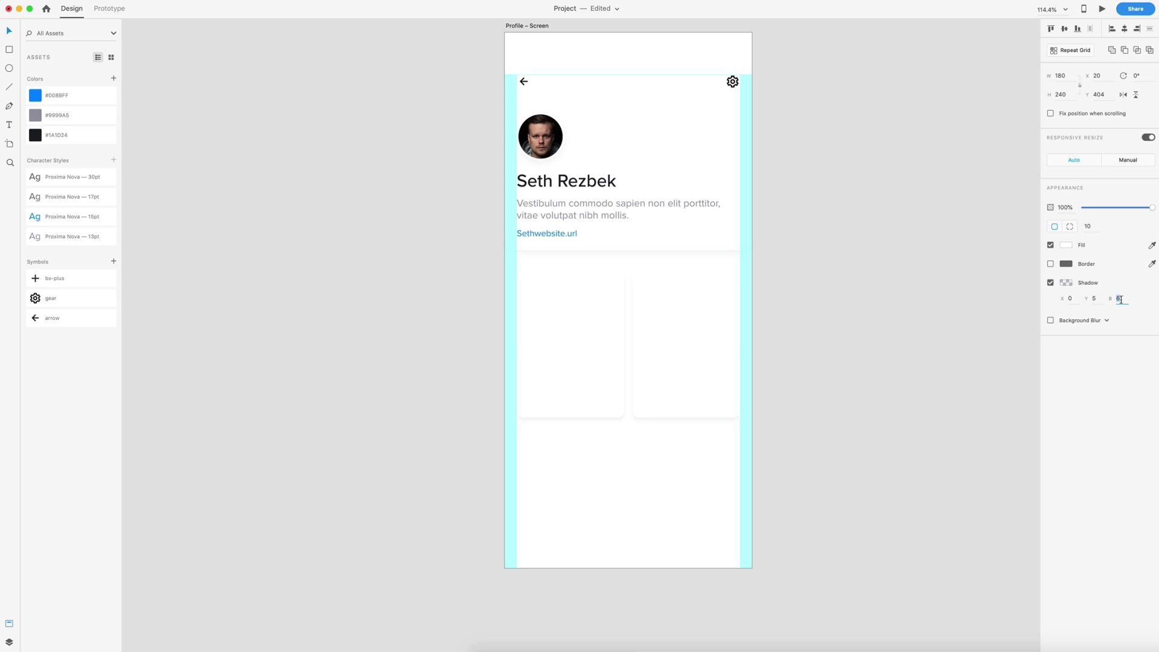
{"action": "type", "text": "10"}
{"action": "scroll", "coordinate": [720, 424], "scroll_direction": "down", "scroll_amount": 2}
- Extend the two cards into a Repeat Grid with a second row and widen the row gap
{"action": "left_click_drag", "start_coordinate": [719, 427], "coordinate": [559, 339]}
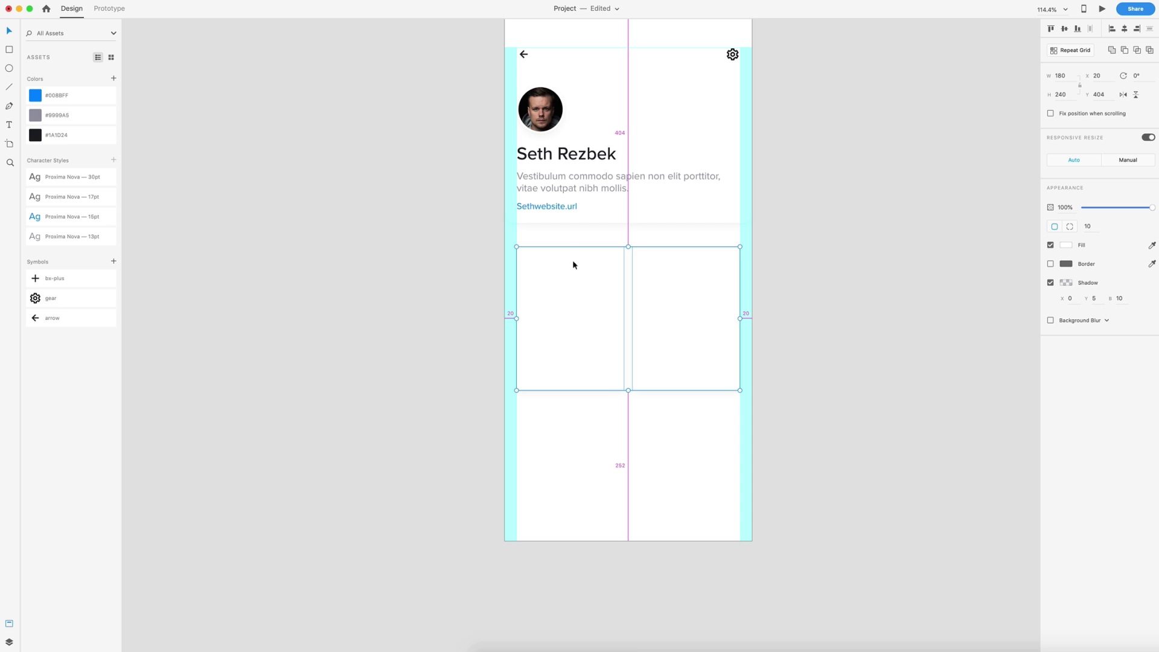
{"action": "left_click_drag", "start_coordinate": [574, 252], "coordinate": [563, 393]}
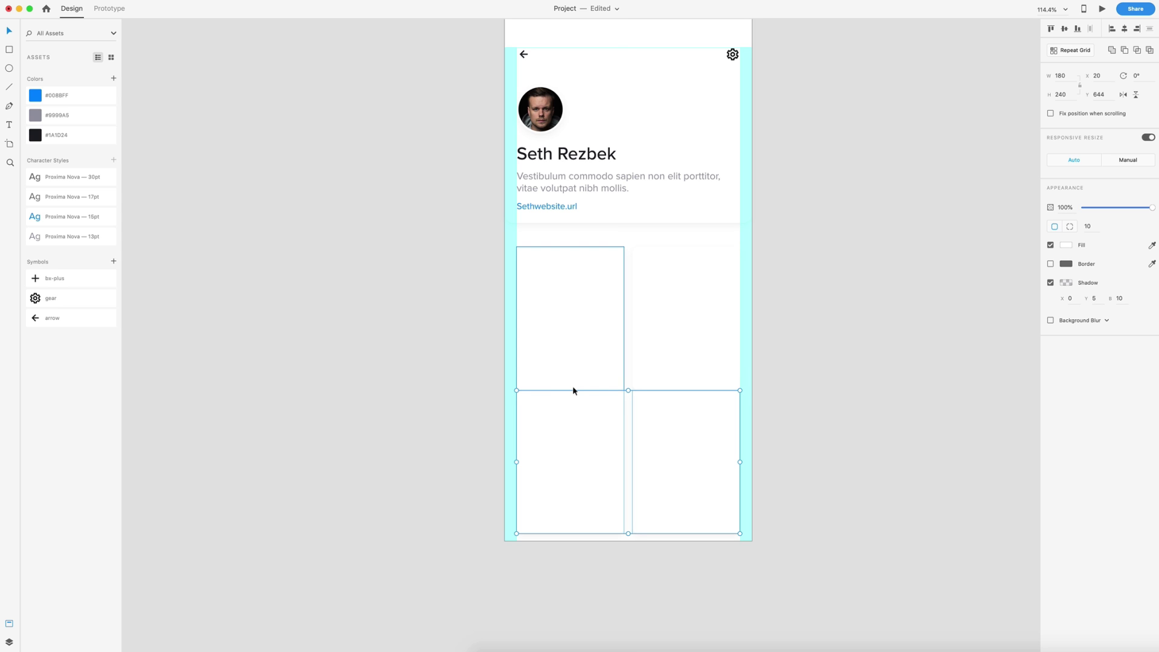
{"action": "key", "text": "shift+Down"}
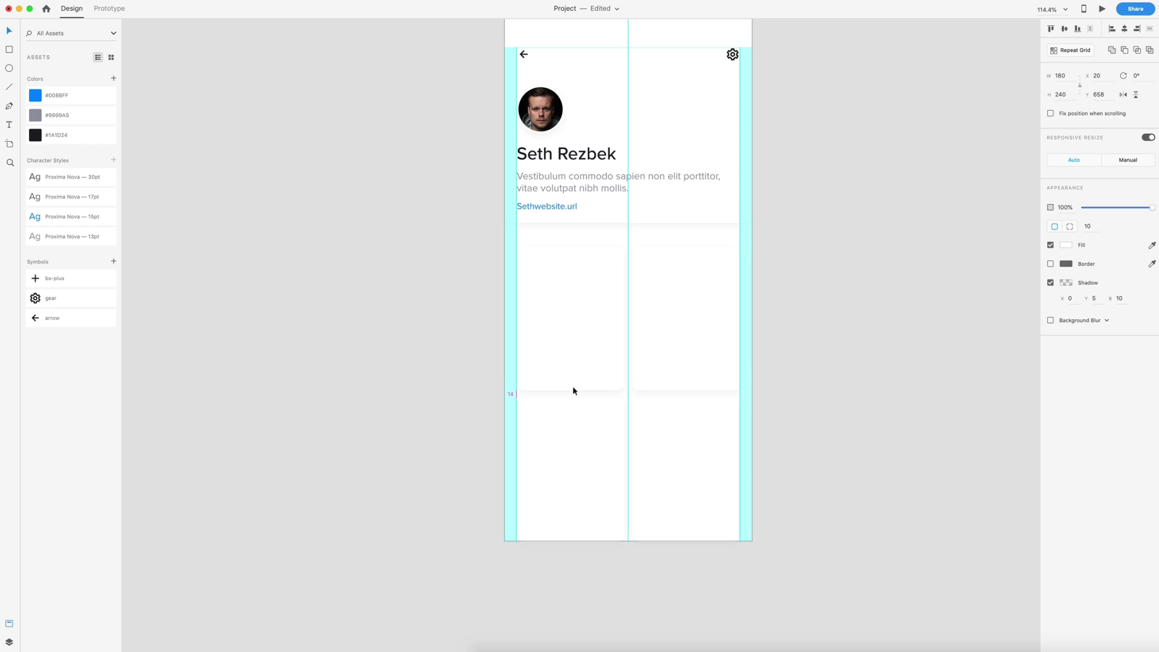
{"action": "left_click", "coordinate": [825, 353]}
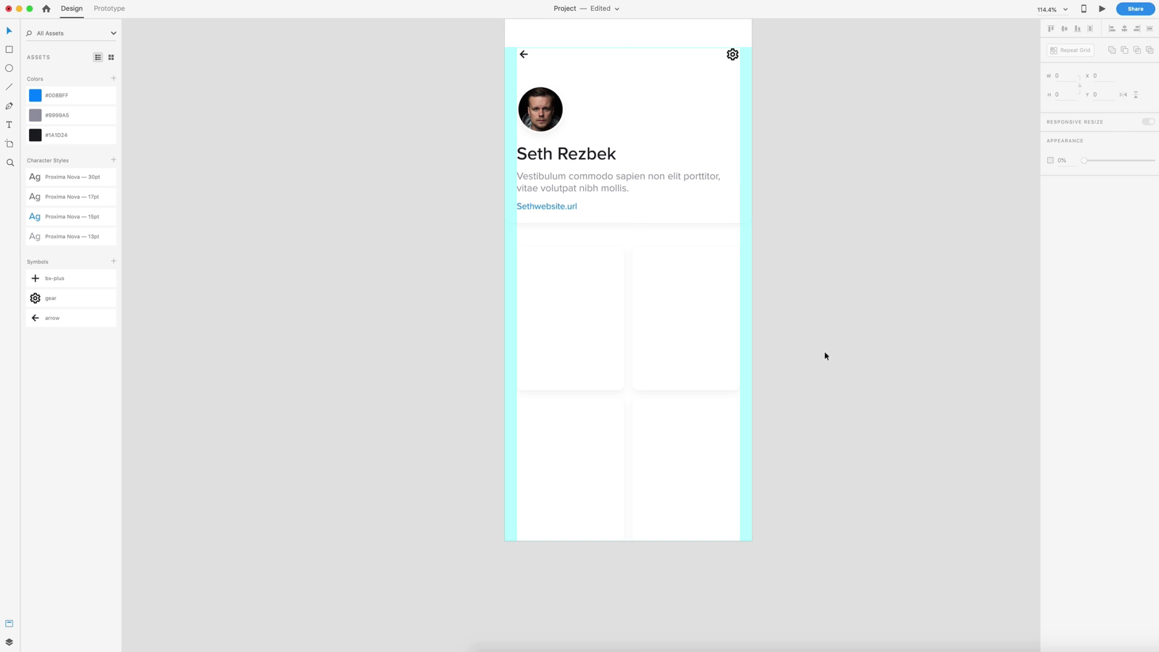
{"action": "scroll", "coordinate": [824, 350], "scroll_direction": "down", "scroll_amount": 1}
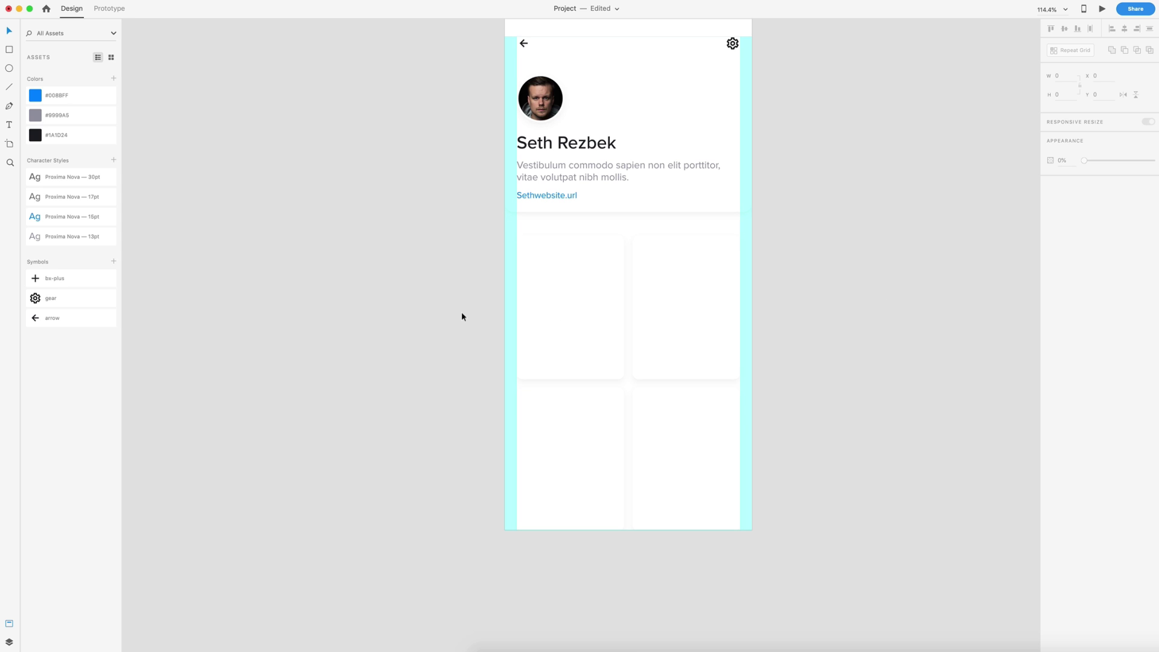
{"action": "scroll", "coordinate": [461, 310], "scroll_direction": "up", "scroll_amount": 1}
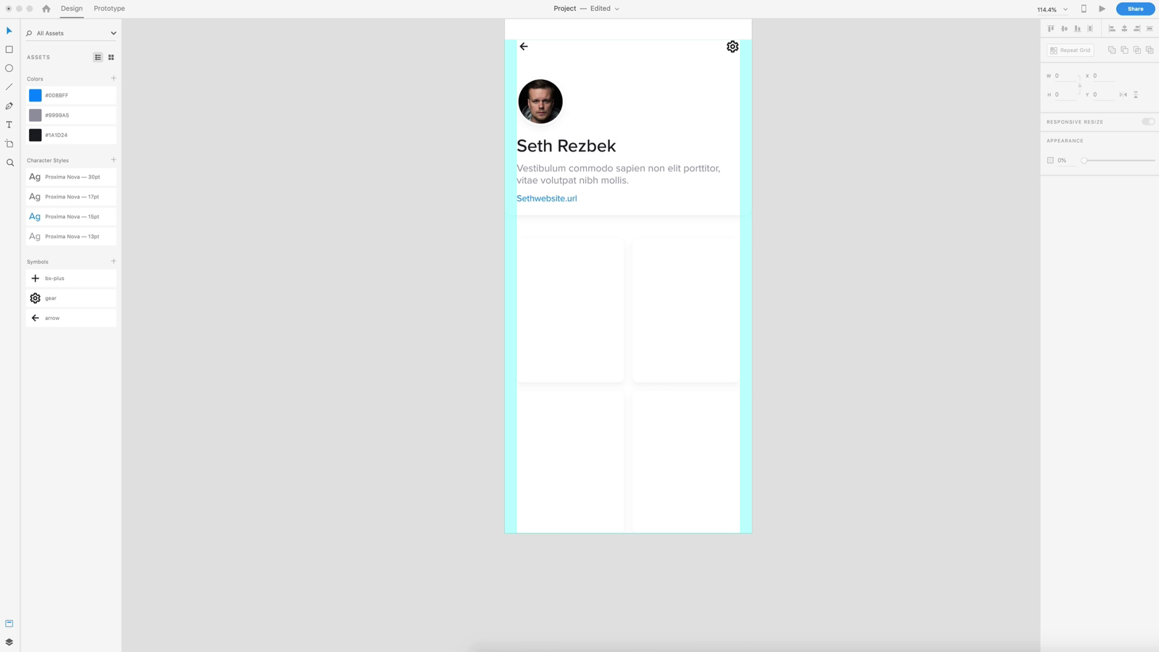
- Drop the forest, woman-in-yellow, street intersection and sunlit forest photos into the four cards
{"action": "left_click_drag", "start_coordinate": [740, 228], "coordinate": [587, 284]}
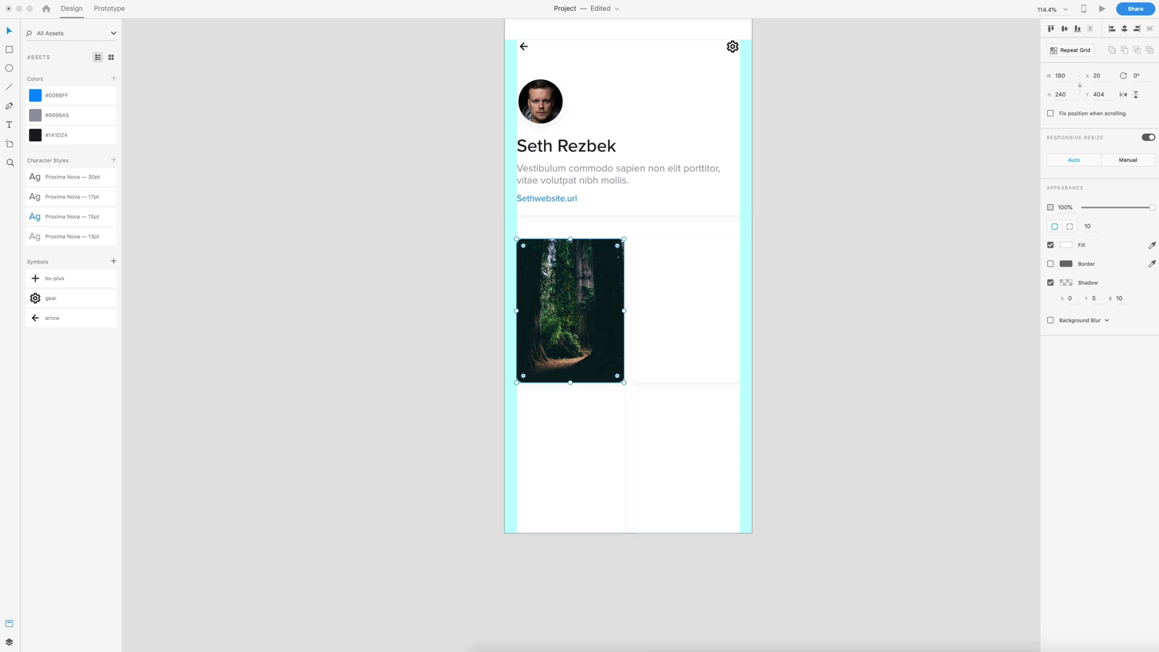
{"action": "left_click_drag", "start_coordinate": [760, 305], "coordinate": [688, 311]}
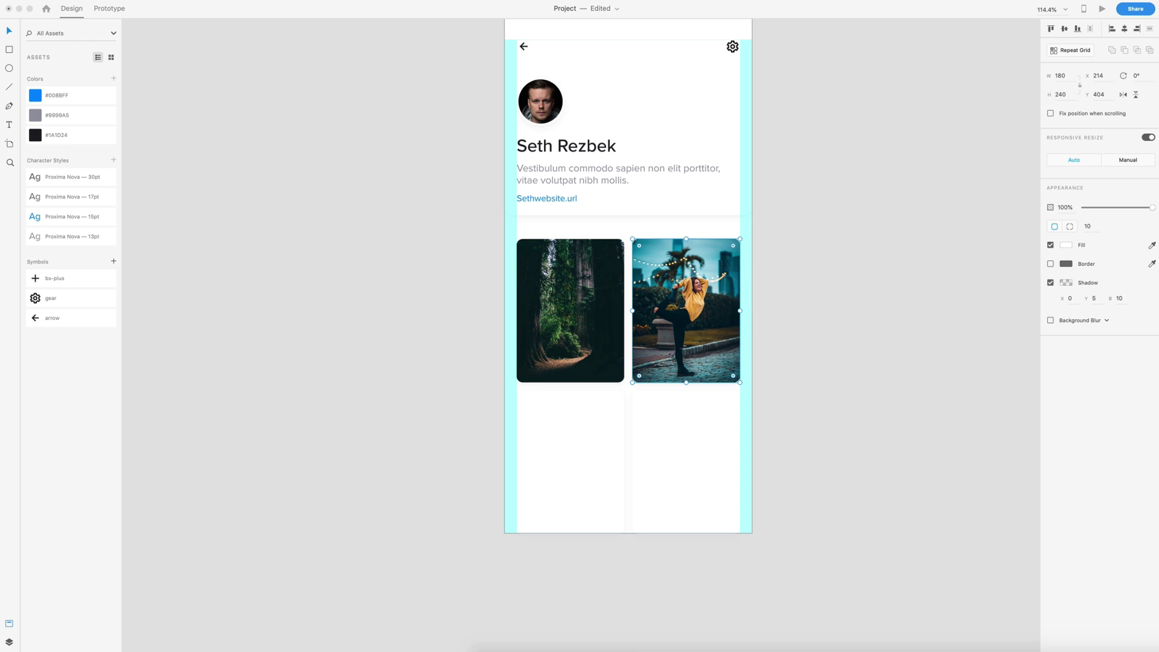
{"action": "left_click_drag", "start_coordinate": [854, 440], "coordinate": [600, 453]}
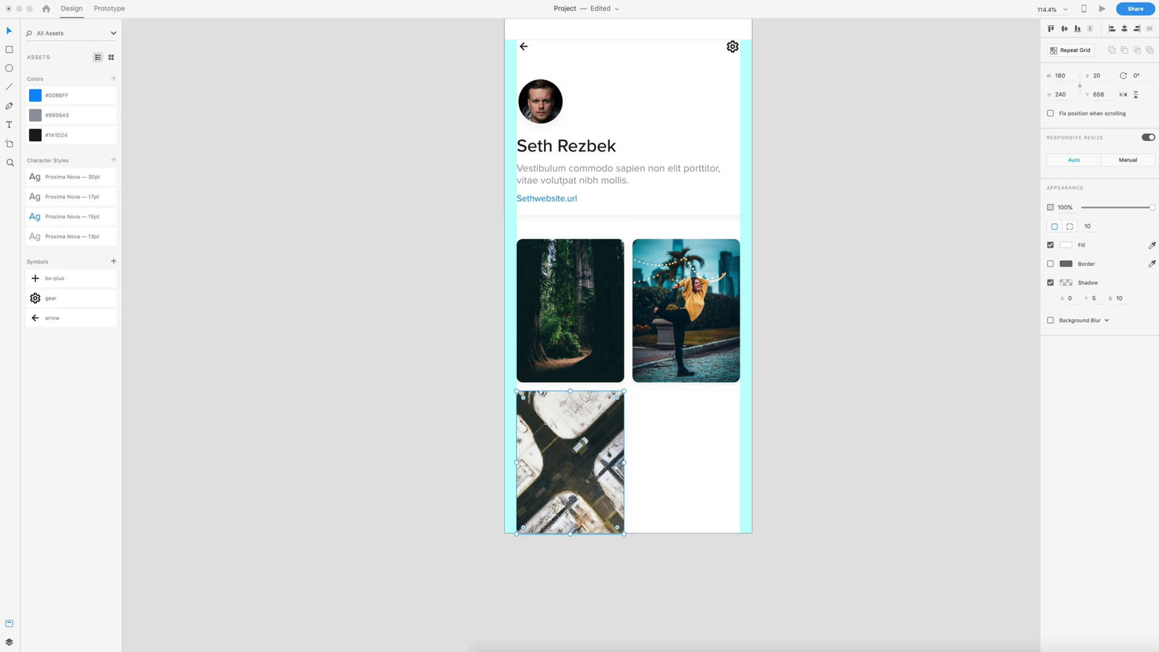
{"action": "left_click_drag", "start_coordinate": [1035, 343], "coordinate": [641, 483]}
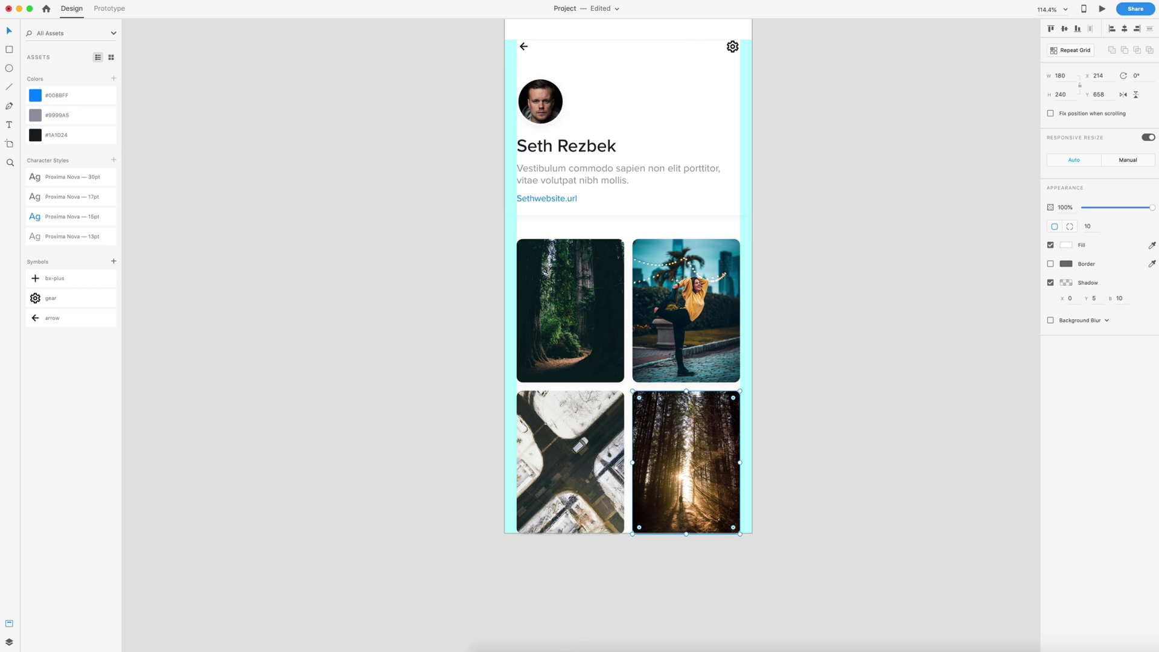
- Shift the right column of photo cards down 40 px for a staggered layout
{"action": "left_click", "coordinate": [879, 368]}
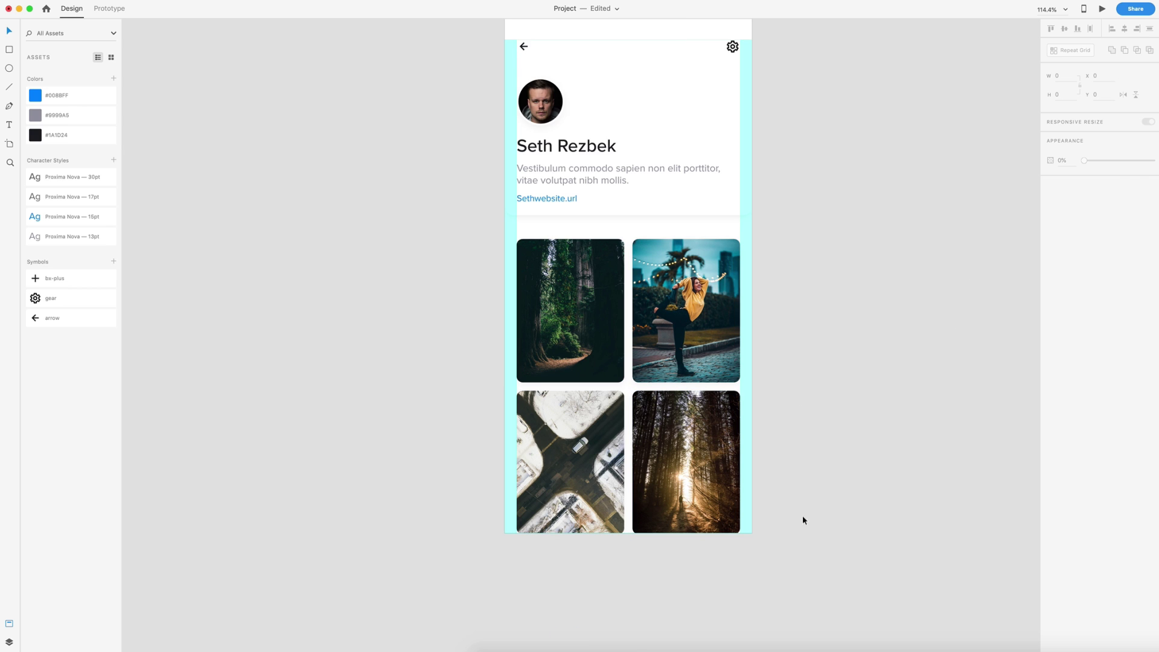
{"action": "left_click_drag", "start_coordinate": [824, 531], "coordinate": [643, 251]}
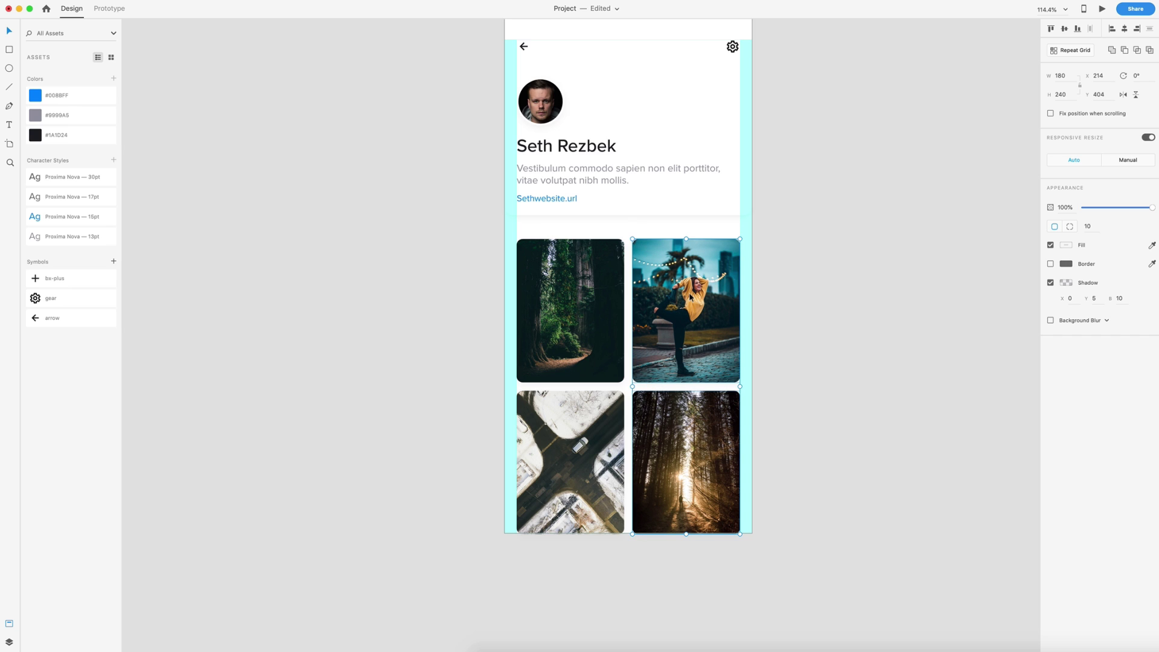
{"action": "key", "text": "shift+Down"}
{"action": "key", "text": "shift+Down"}
{"action": "key", "text": "shift+Down"}
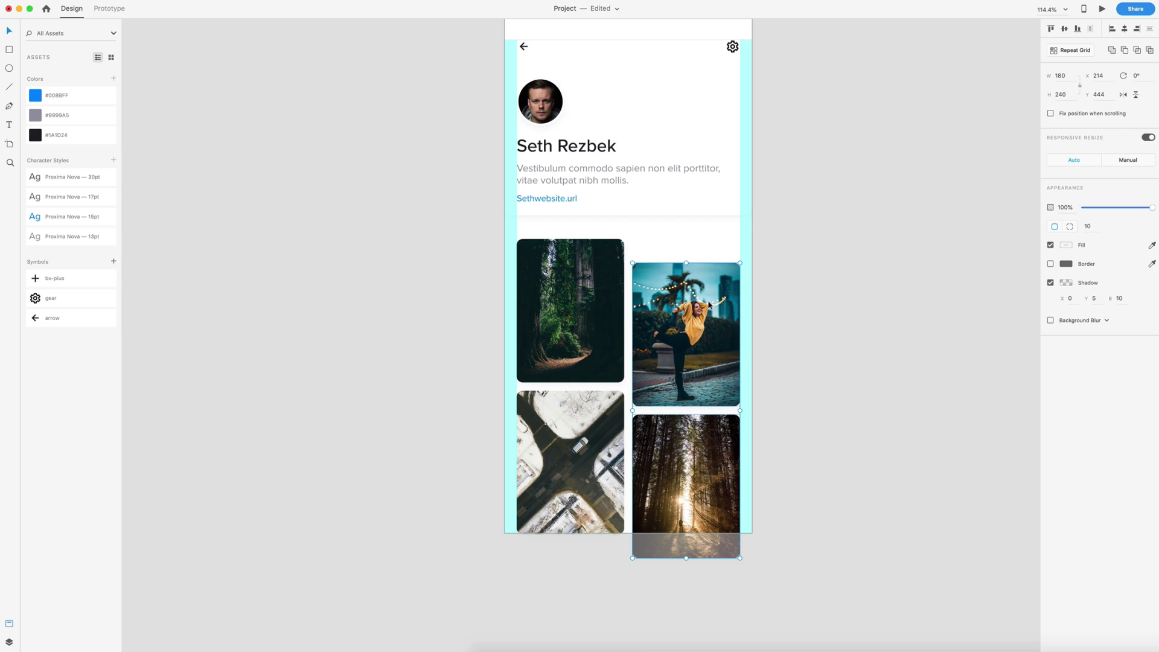
{"action": "left_click", "coordinate": [834, 446]}
{"action": "scroll", "coordinate": [840, 447], "scroll_direction": "down", "scroll_amount": 1}
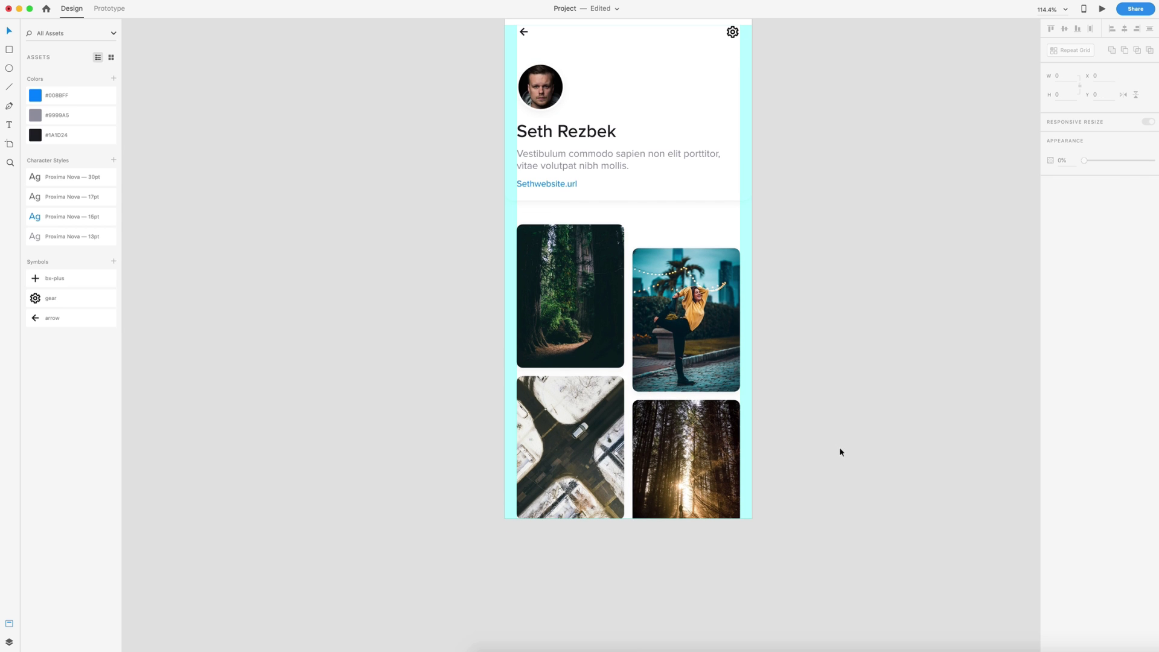
{"action": "scroll", "coordinate": [844, 402], "scroll_direction": "up", "scroll_amount": 4}
{"action": "scroll", "coordinate": [844, 402], "scroll_direction": "right", "scroll_amount": 2}
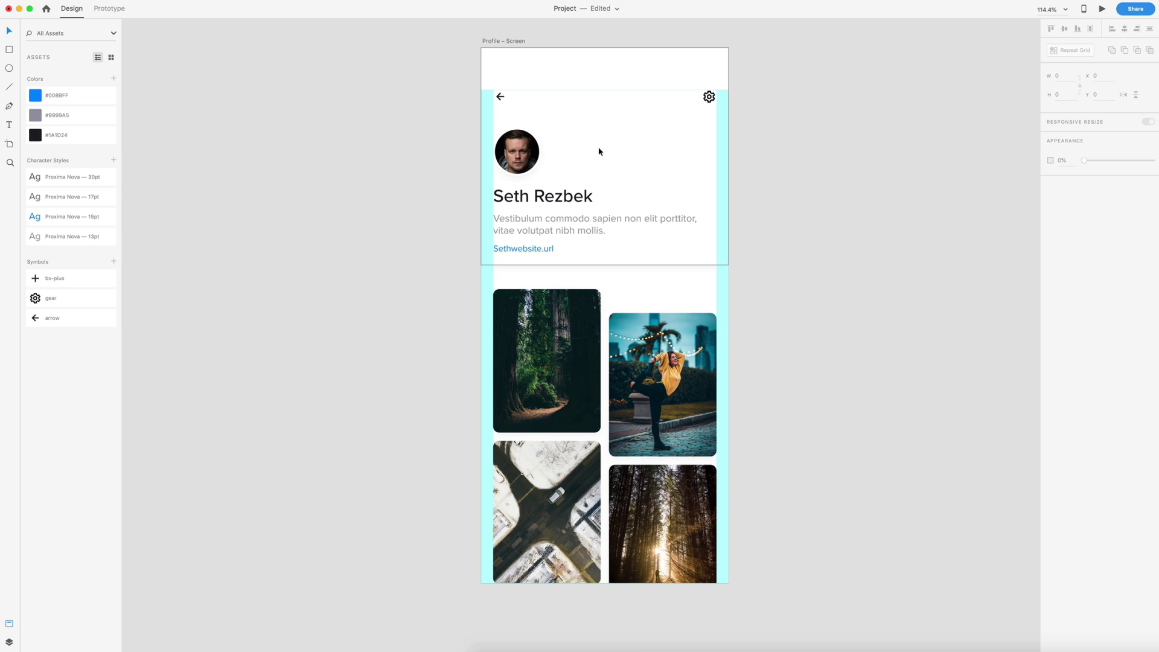
- Add a '4,000' text label beside the avatar
{"action": "key", "text": "t"}
{"action": "left_click", "coordinate": [562, 139]}
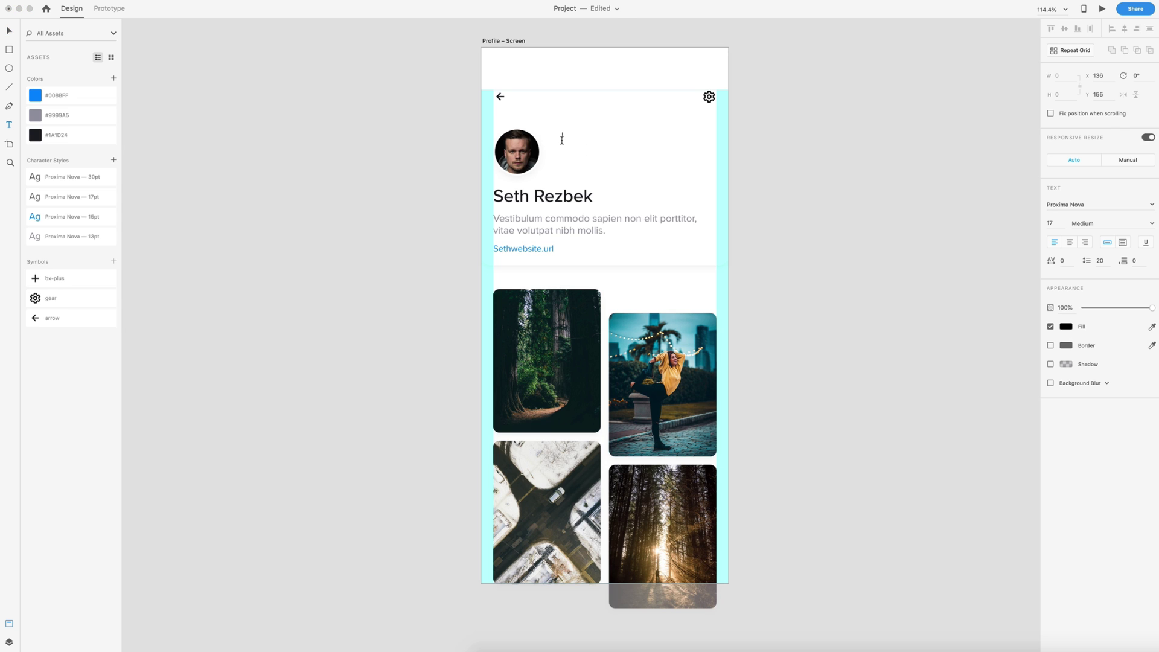
{"action": "type", "text": "4,000"}
{"action": "left_click", "coordinate": [9, 31]}
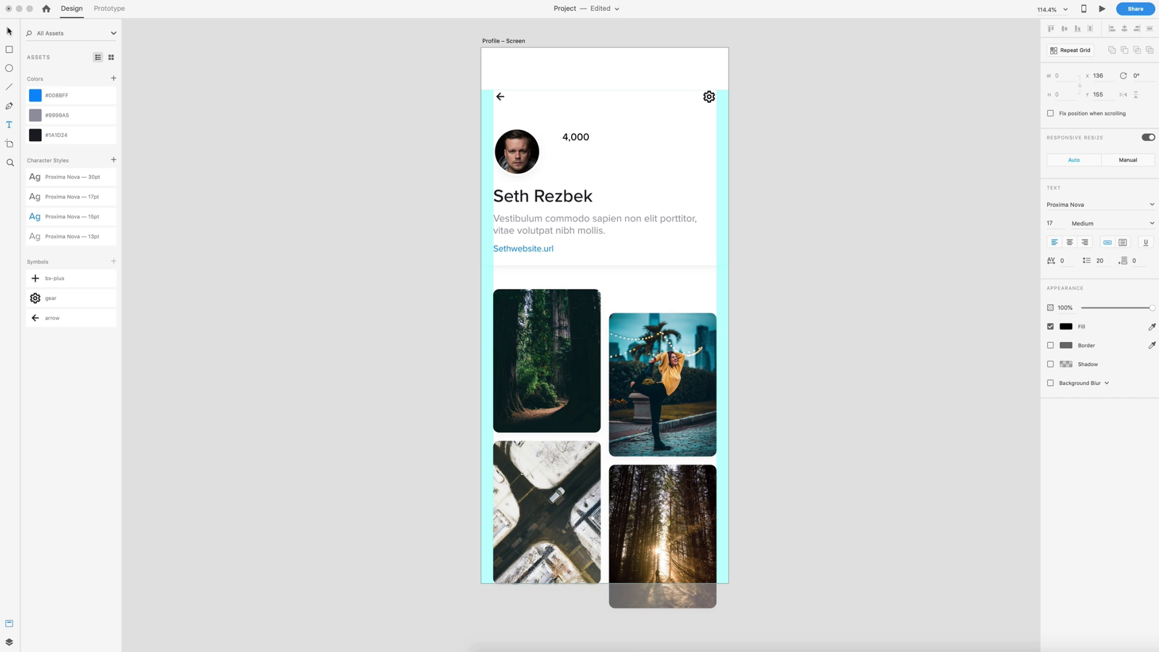
- Style 4,000 as 17pt Proxima Nova Medium in #1A1D24 and nudge it slightly lower
{"action": "left_click", "coordinate": [36, 197]}
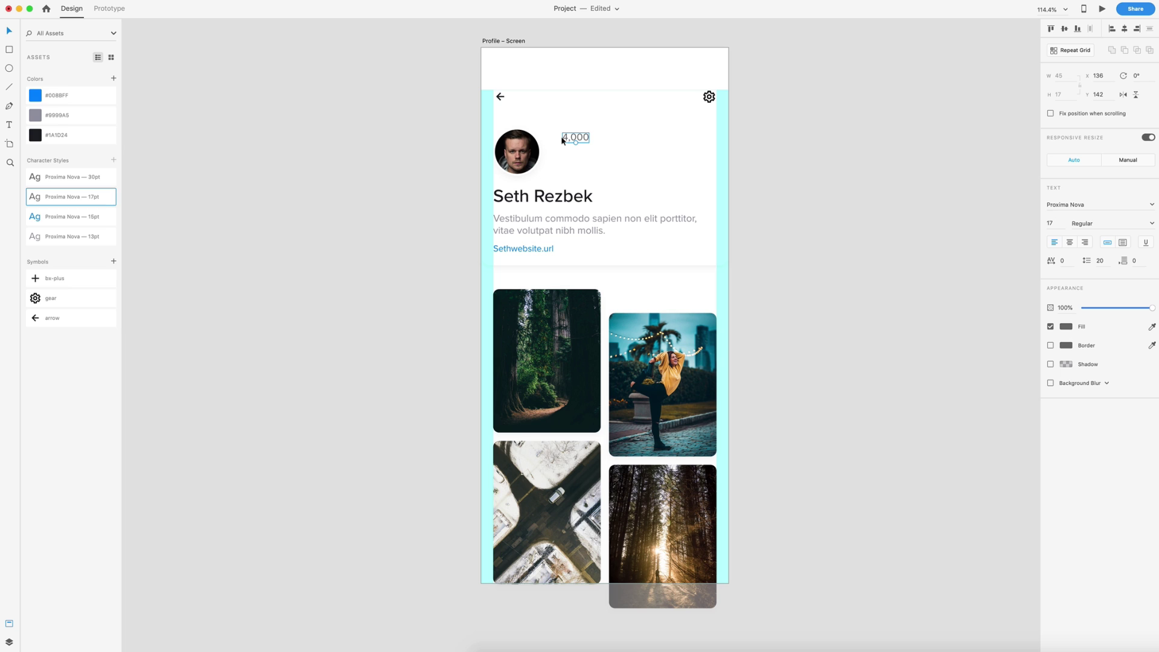
{"action": "left_click", "coordinate": [36, 135]}
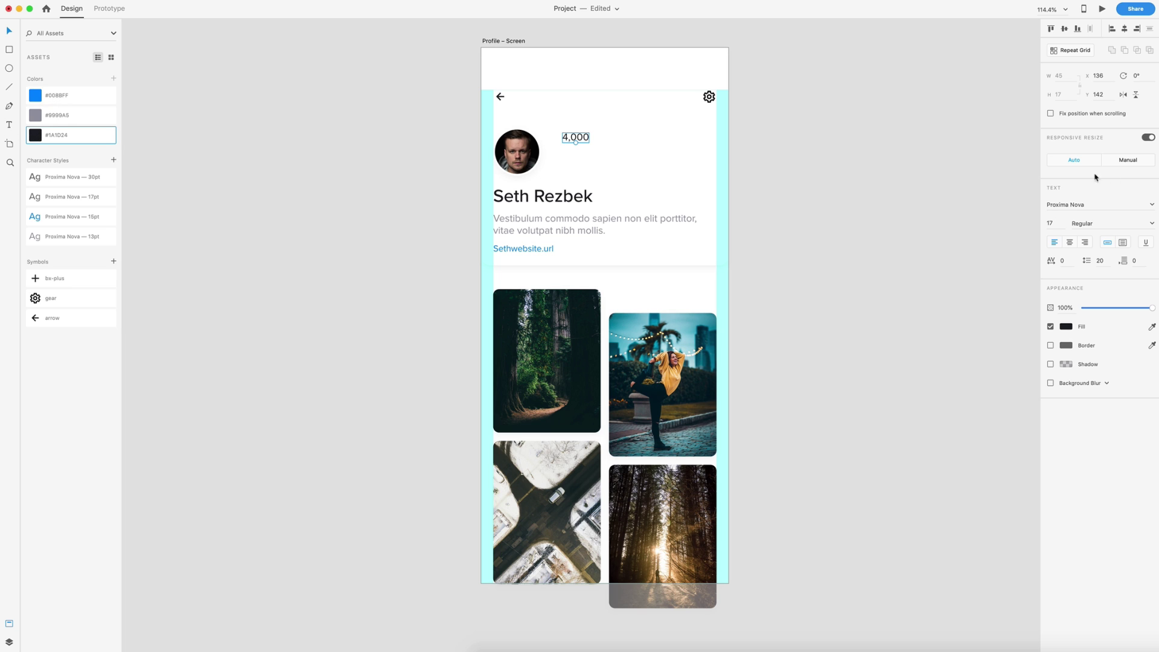
{"action": "left_click", "coordinate": [1152, 223]}
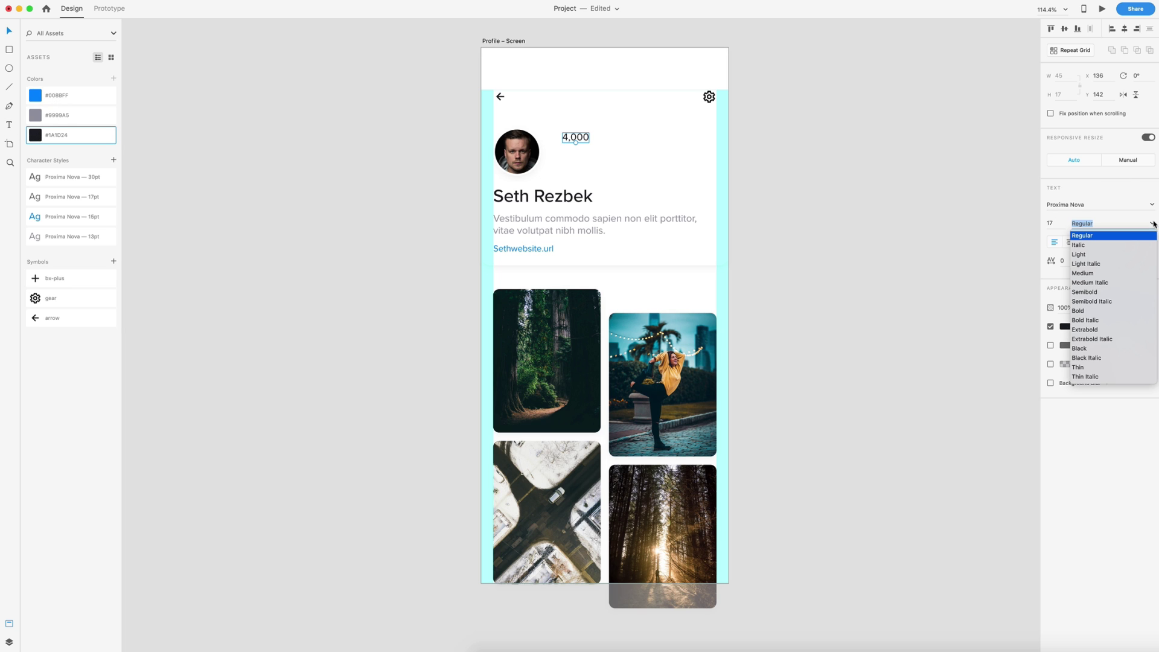
{"action": "left_click", "coordinate": [1087, 273]}
{"action": "left_click_drag", "start_coordinate": [576, 140], "coordinate": [578, 164]}
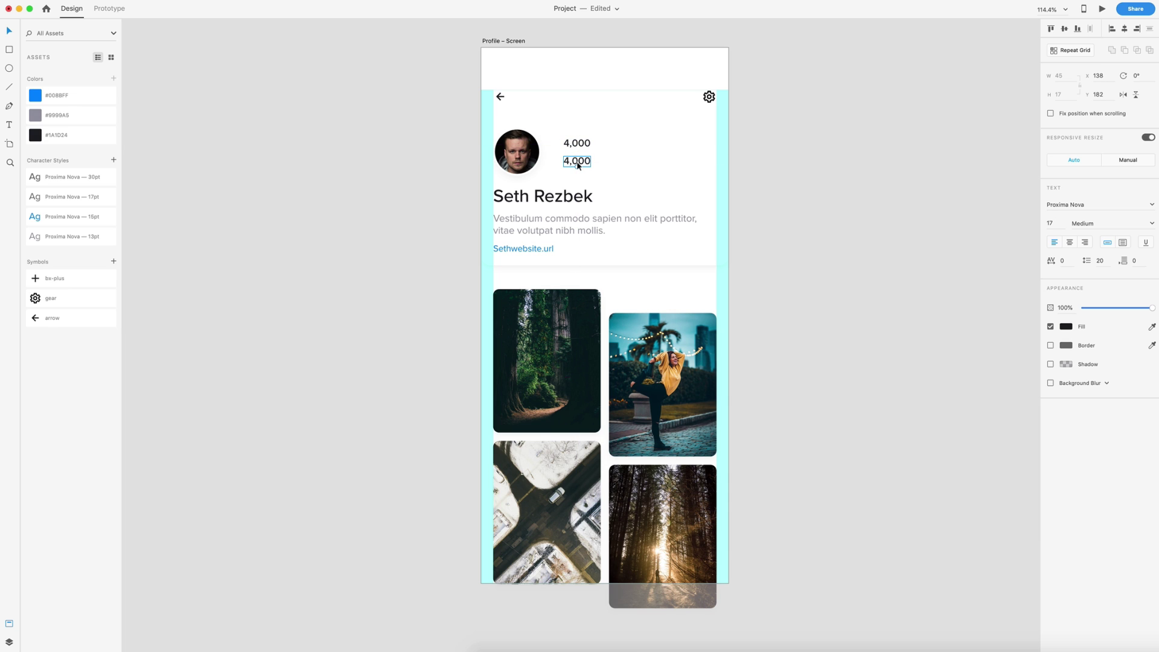
- Change the duplicated count to 'Followers' in 13pt #9999A5 and select it with 4,000
{"action": "double_click", "coordinate": [577, 160]}
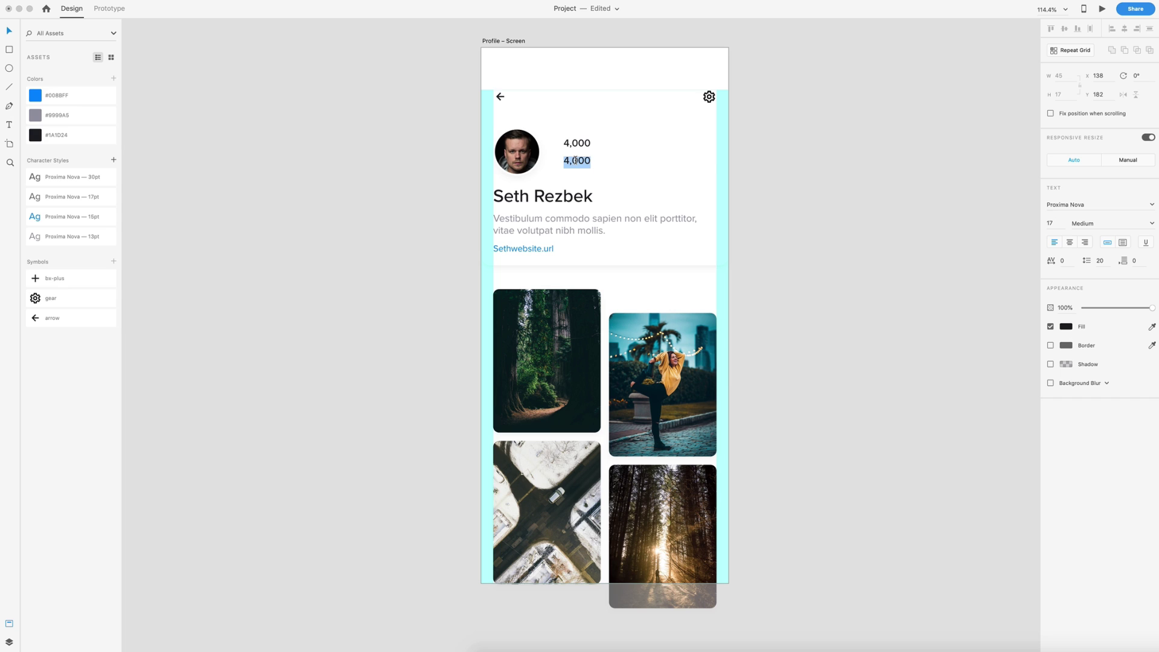
{"action": "type", "text": "Followers"}
{"action": "left_click", "coordinate": [9, 31]}
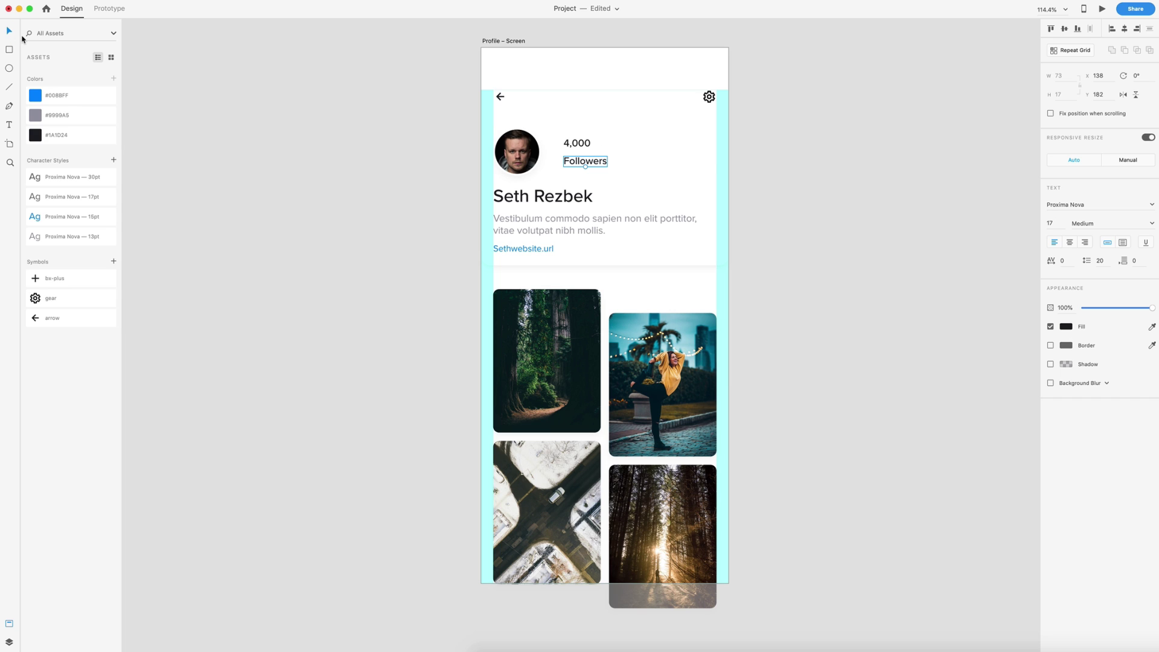
{"action": "left_click", "coordinate": [37, 239]}
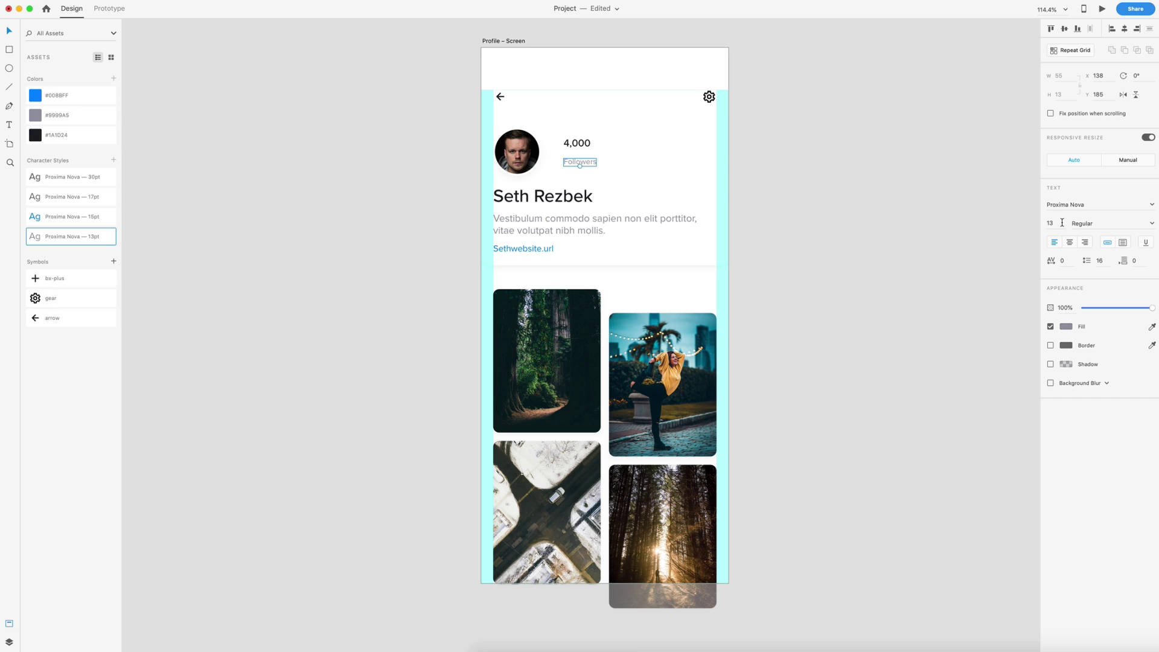
{"action": "left_click", "coordinate": [38, 116]}
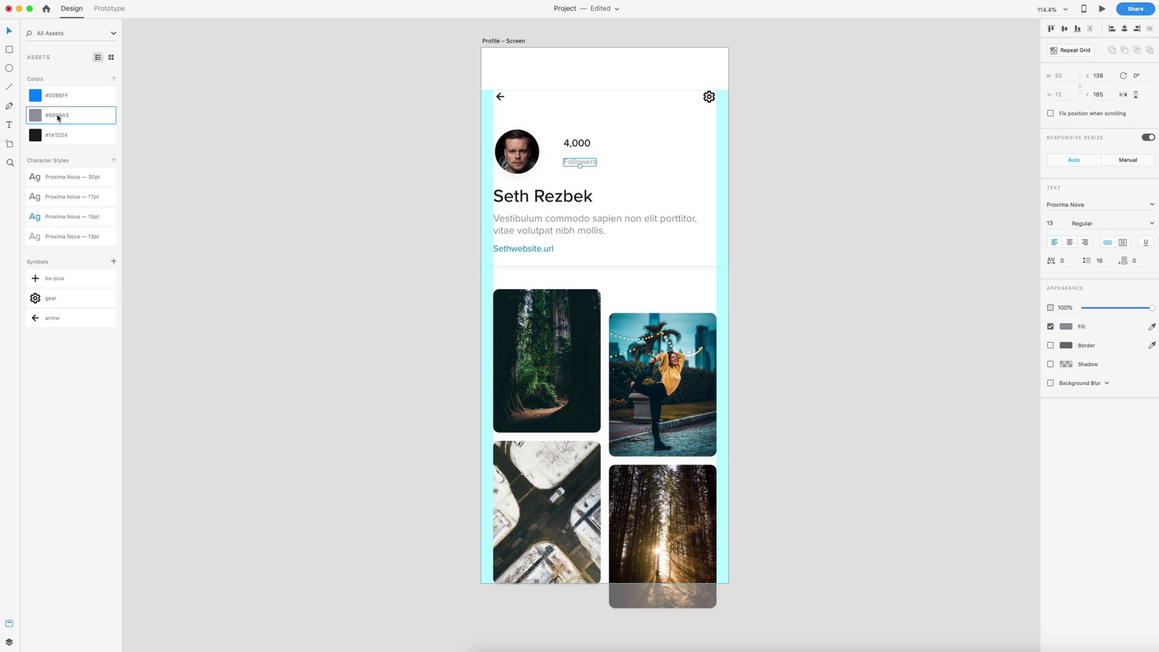
{"action": "left_click", "coordinate": [577, 146], "text": "shift"}
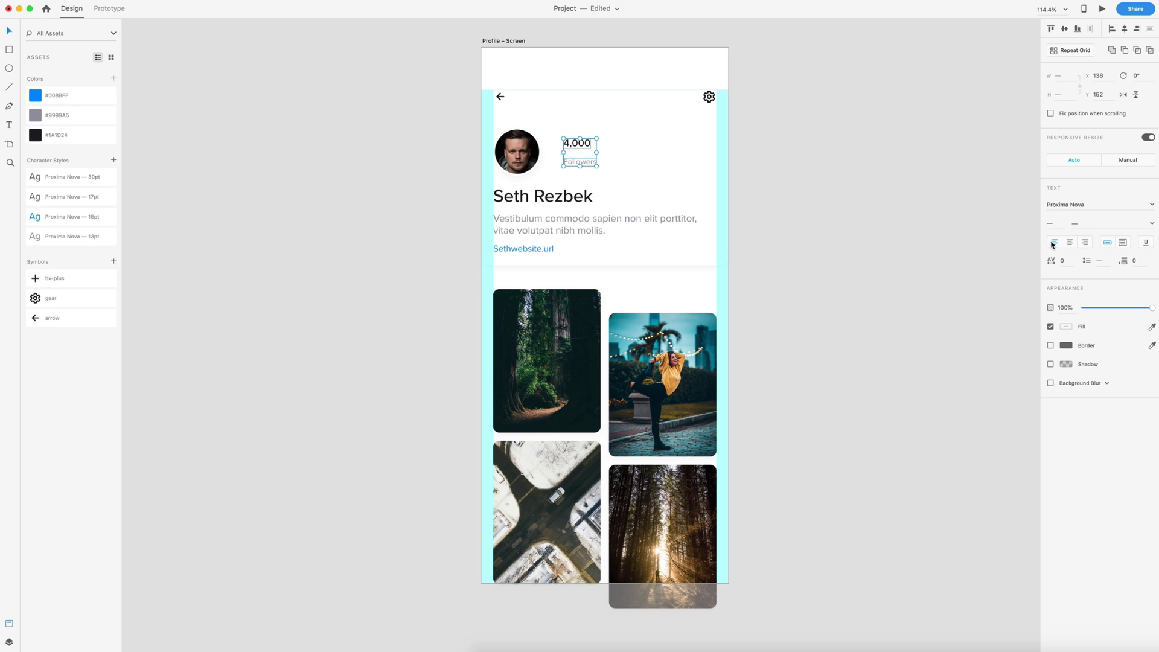
- Tuck the Followers label up directly under the 4,000 count
{"action": "scroll", "coordinate": [625, 125], "scroll_direction": "up", "scroll_amount": 5}
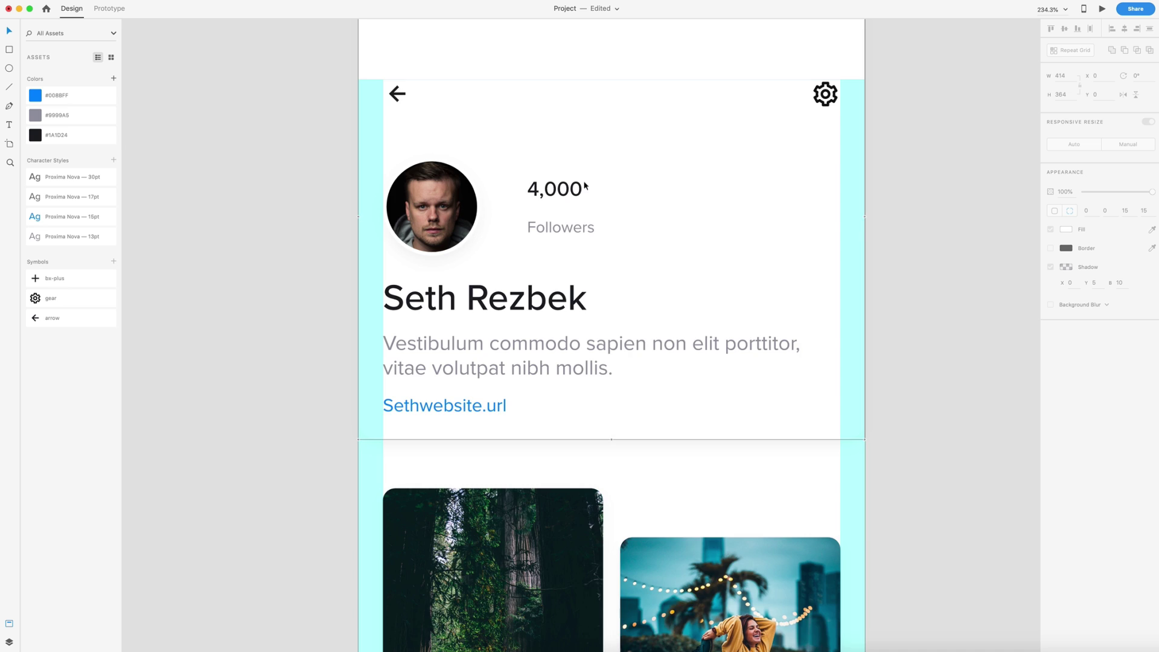
{"action": "left_click_drag", "start_coordinate": [529, 243], "coordinate": [526, 227]}
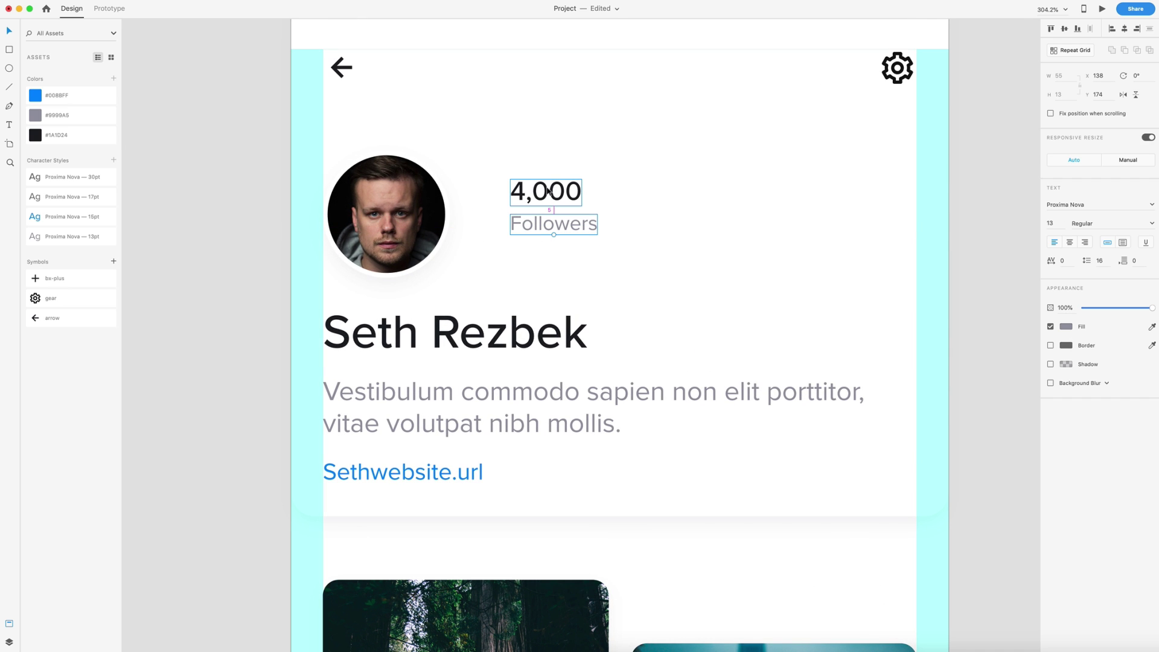
{"action": "key", "text": "Up"}
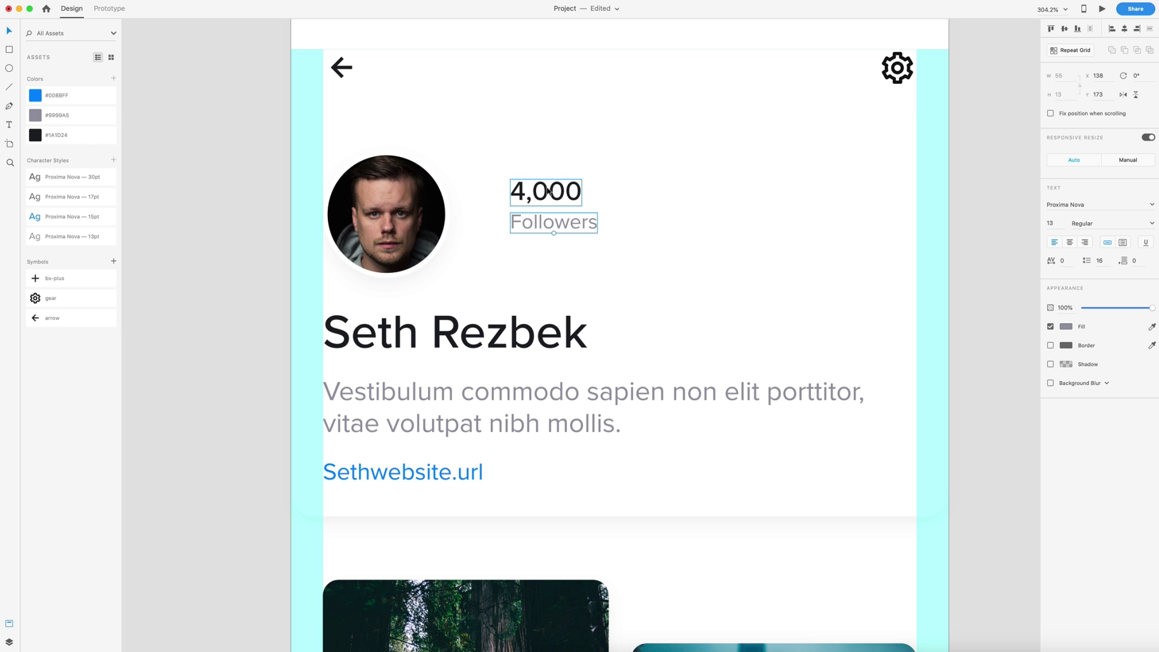
- Shift the 4,000 and Followers pair a few pixels lower beside the profile photo
{"action": "left_click", "coordinate": [542, 194], "text": "shift"}
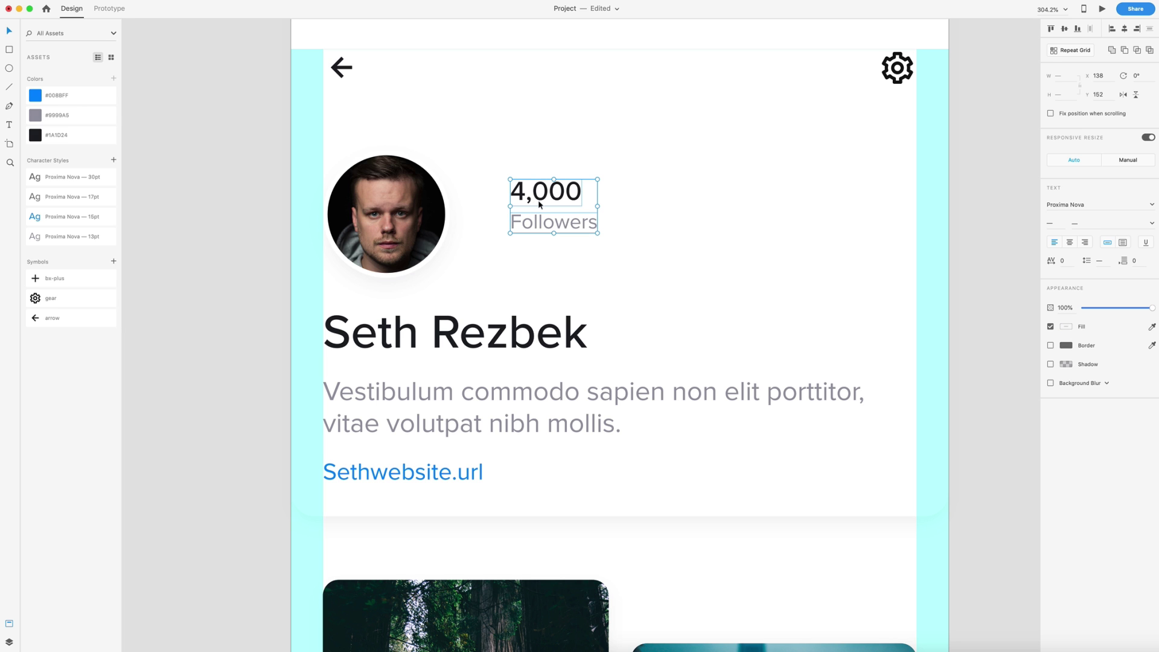
{"action": "scroll", "coordinate": [542, 206], "scroll_direction": "down", "scroll_amount": 3}
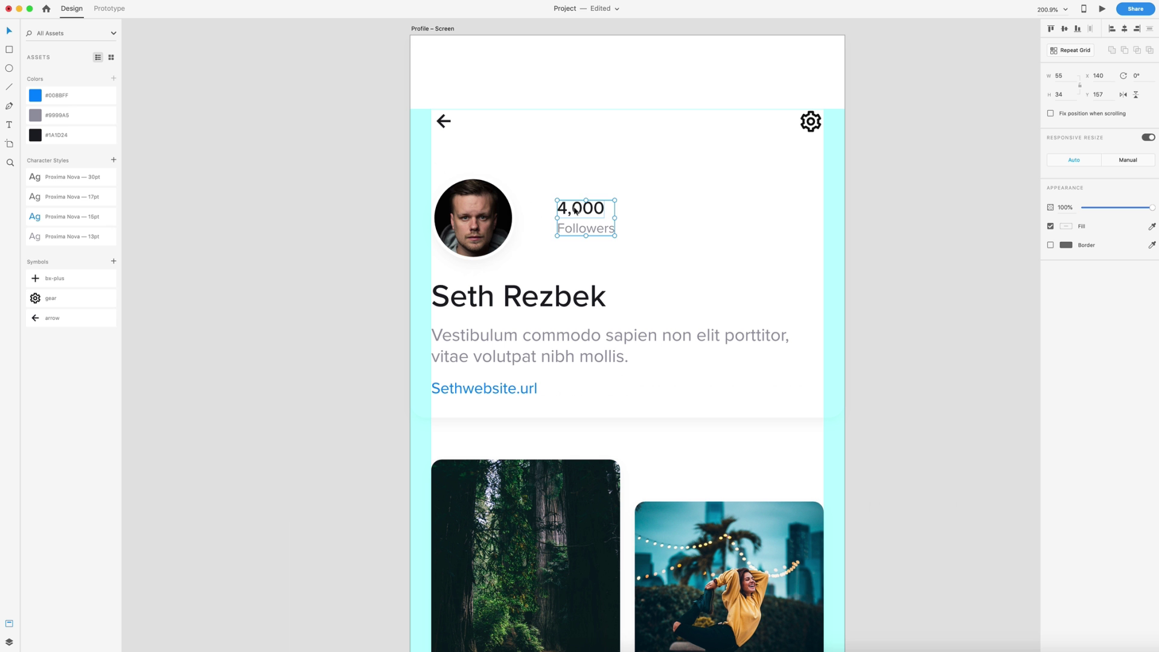
{"action": "left_click_drag", "start_coordinate": [573, 204], "coordinate": [573, 211]}
{"action": "left_click", "coordinate": [907, 230]}
{"action": "scroll", "coordinate": [900, 235], "scroll_direction": "down", "scroll_amount": 5}
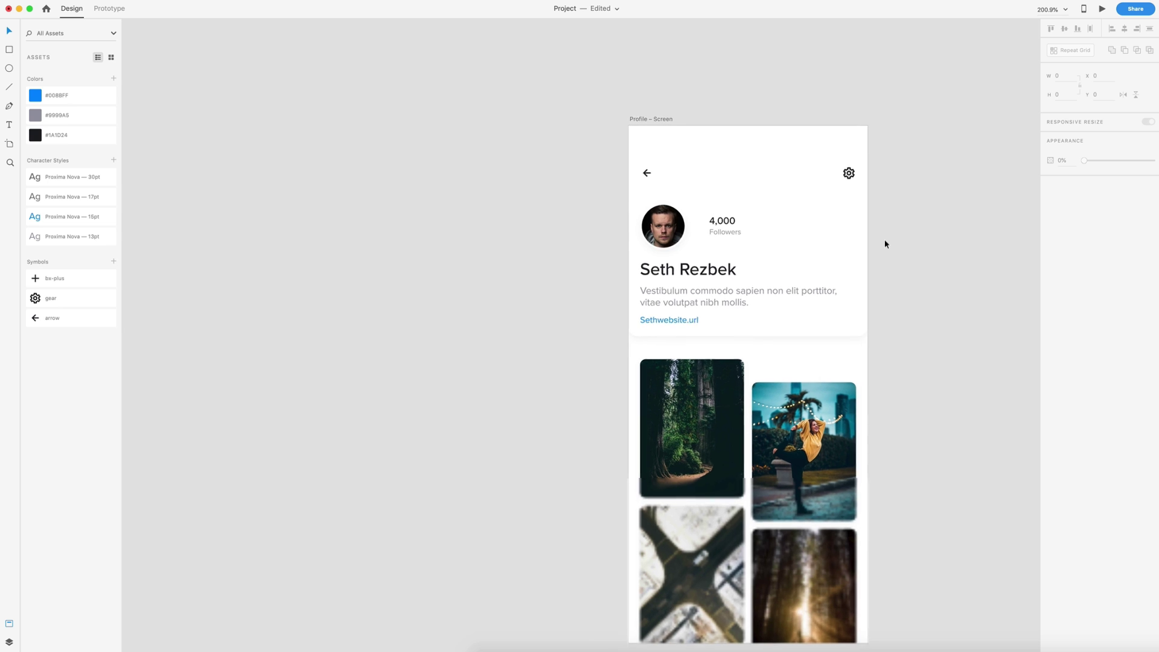
{"action": "scroll", "coordinate": [851, 246], "scroll_direction": "up", "scroll_amount": 4}
{"action": "left_click", "coordinate": [731, 224]}
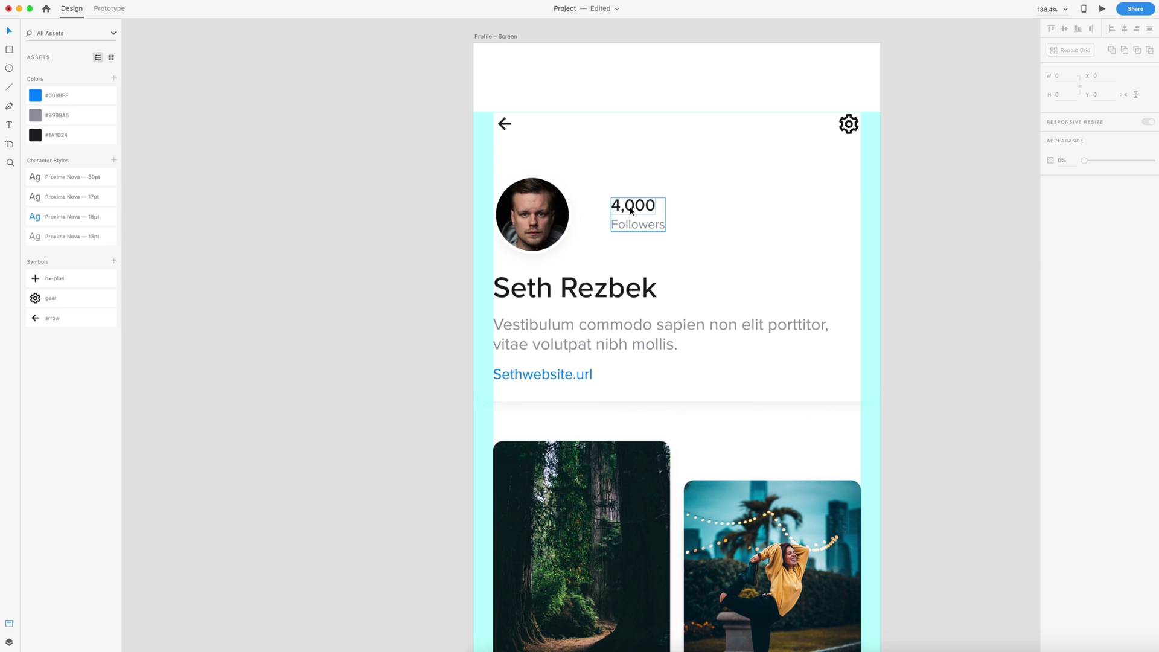
- Duplicate the 4,000/Followers stat to its right and retype the copy as '127' and 'Following'
{"action": "left_click_drag", "start_coordinate": [643, 210], "coordinate": [725, 209]}
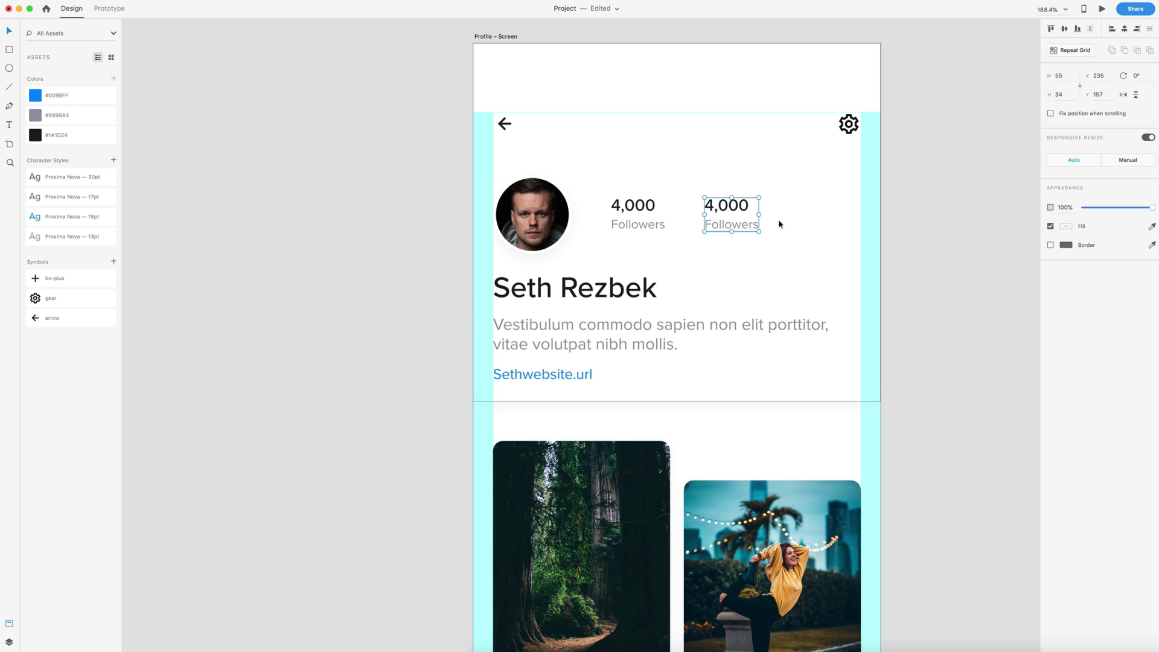
{"action": "double_click", "coordinate": [723, 206]}
{"action": "double_click", "coordinate": [724, 205]}
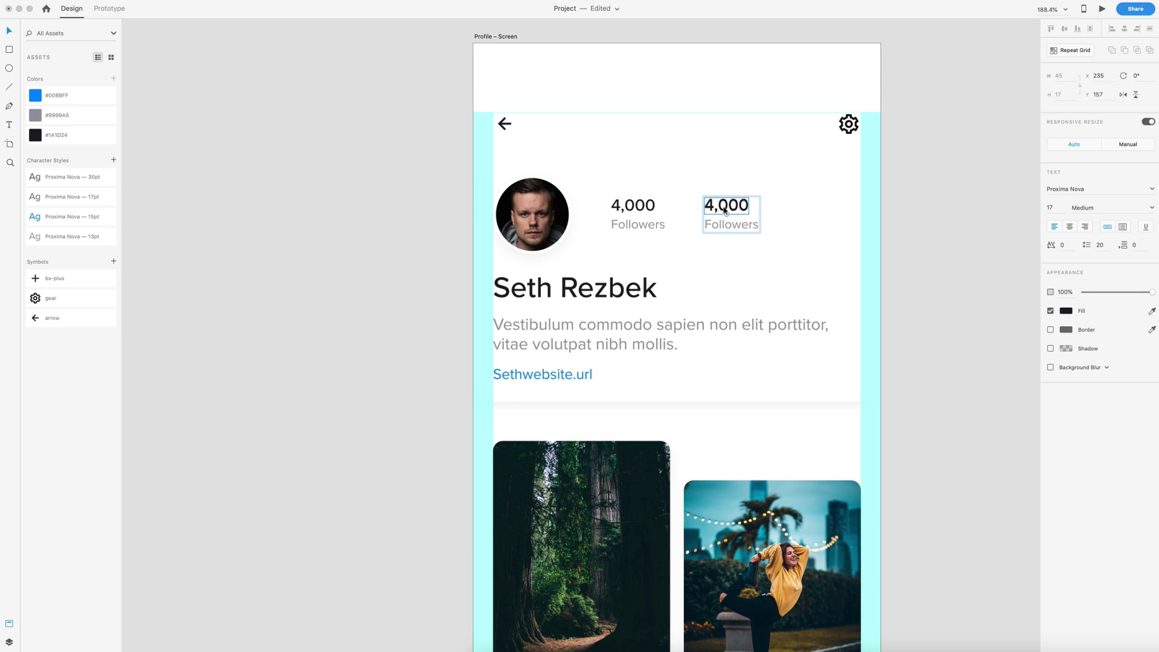
{"action": "type", "text": "12"}
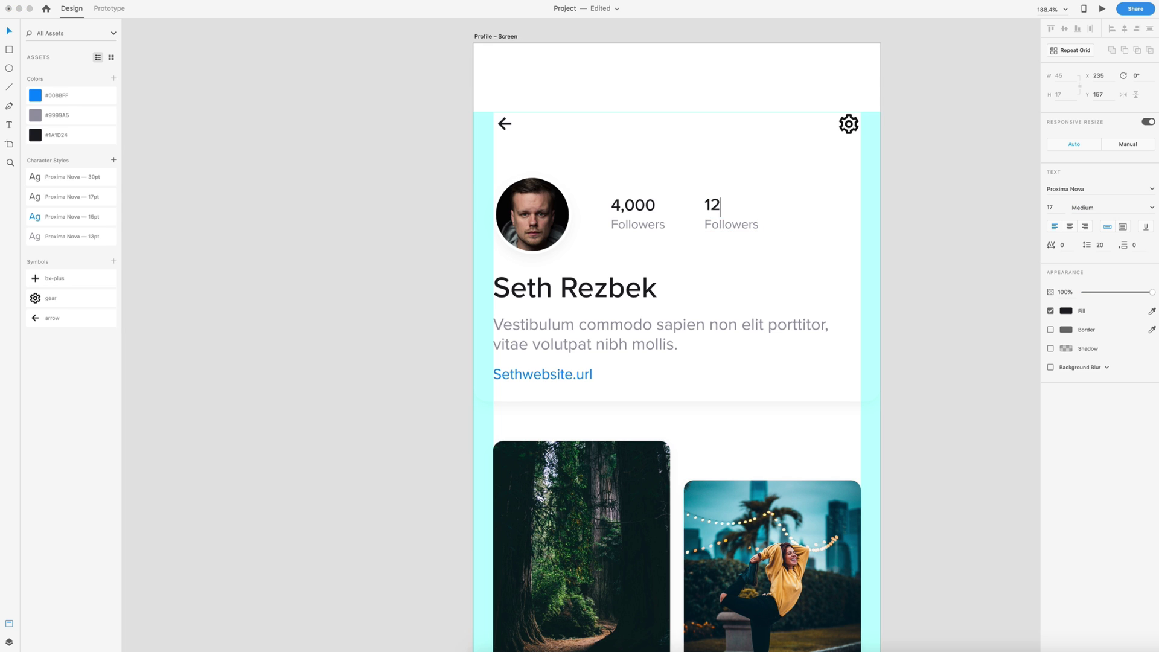
{"action": "type", "text": "7"}
{"action": "double_click", "coordinate": [725, 224]}
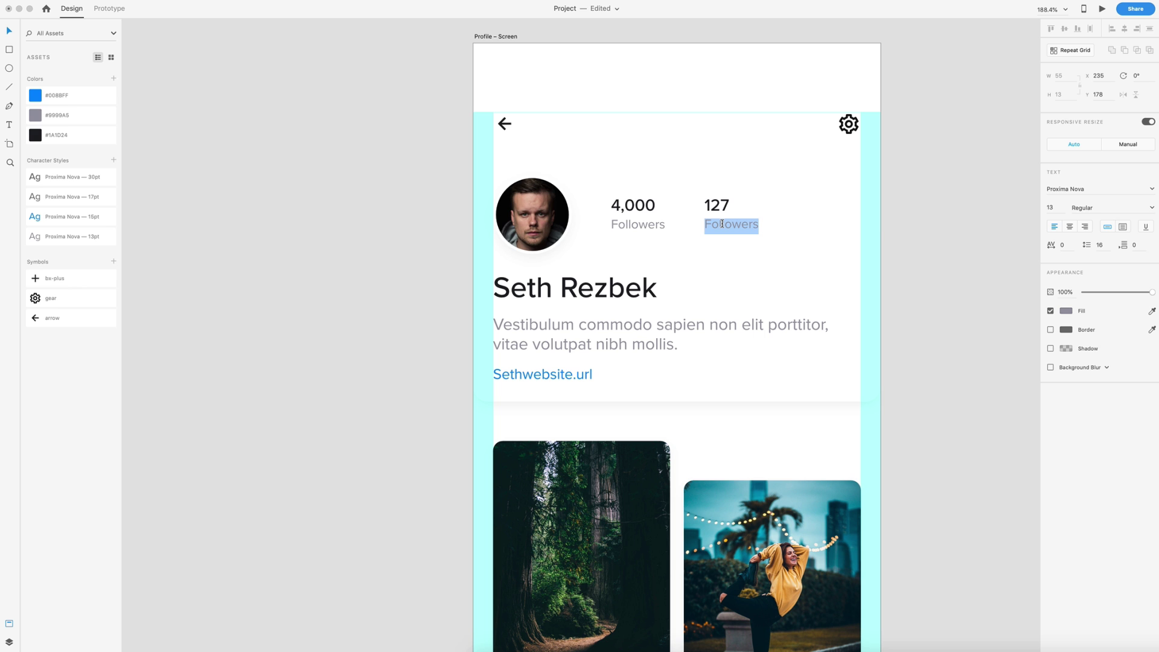
{"action": "type", "text": "Following"}
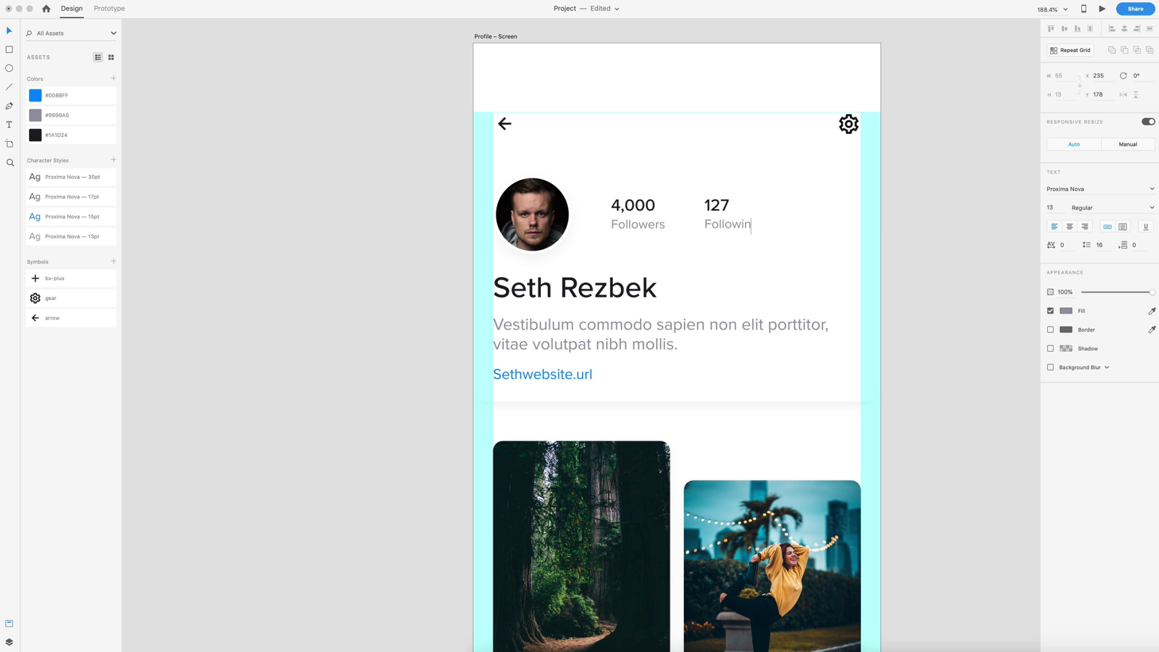
{"action": "key", "text": "Escape"}
{"action": "key", "text": "Escape"}
{"action": "scroll", "coordinate": [737, 141], "scroll_direction": "down", "scroll_amount": 5}
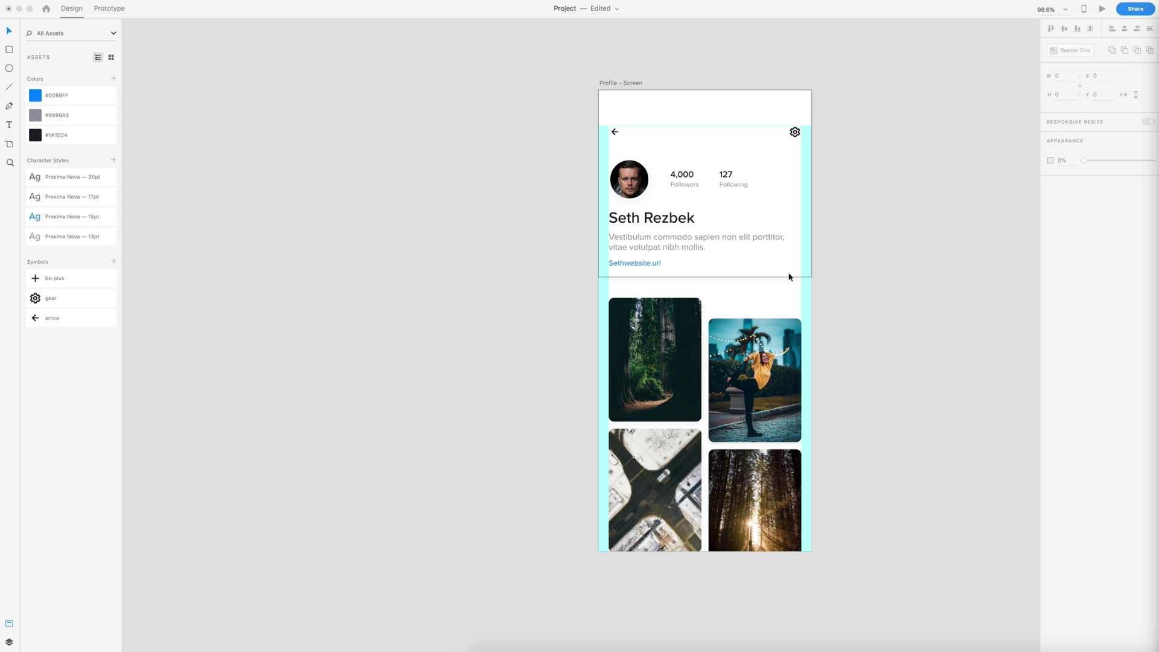
{"action": "scroll", "coordinate": [835, 282], "scroll_direction": "up", "scroll_amount": 3}
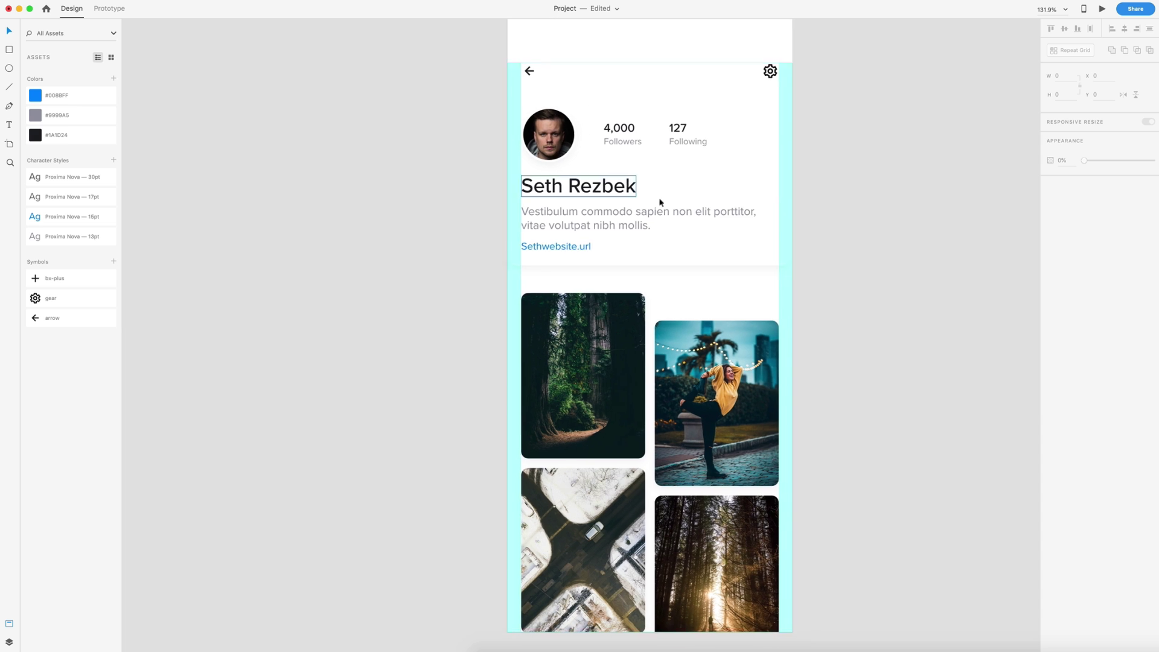
{"action": "scroll", "coordinate": [724, 276], "scroll_direction": "up", "scroll_amount": 1}
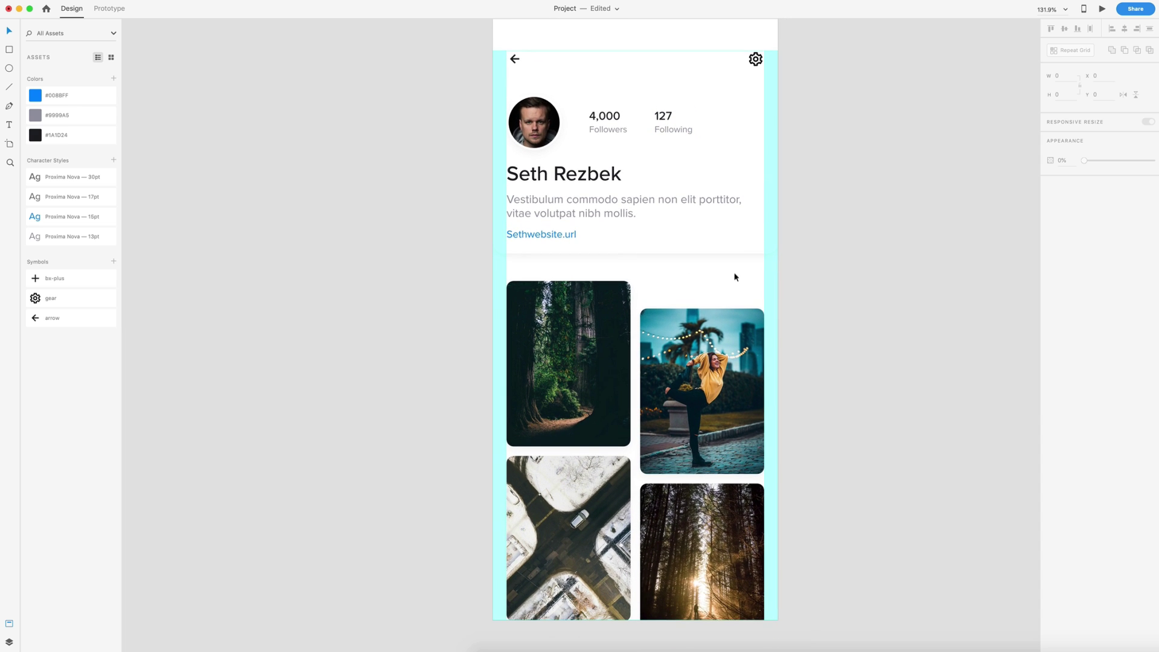
- Draw a 60×60 square with corner radius 5, no border, and #008BFF blue fill
{"action": "left_click", "coordinate": [9, 48]}
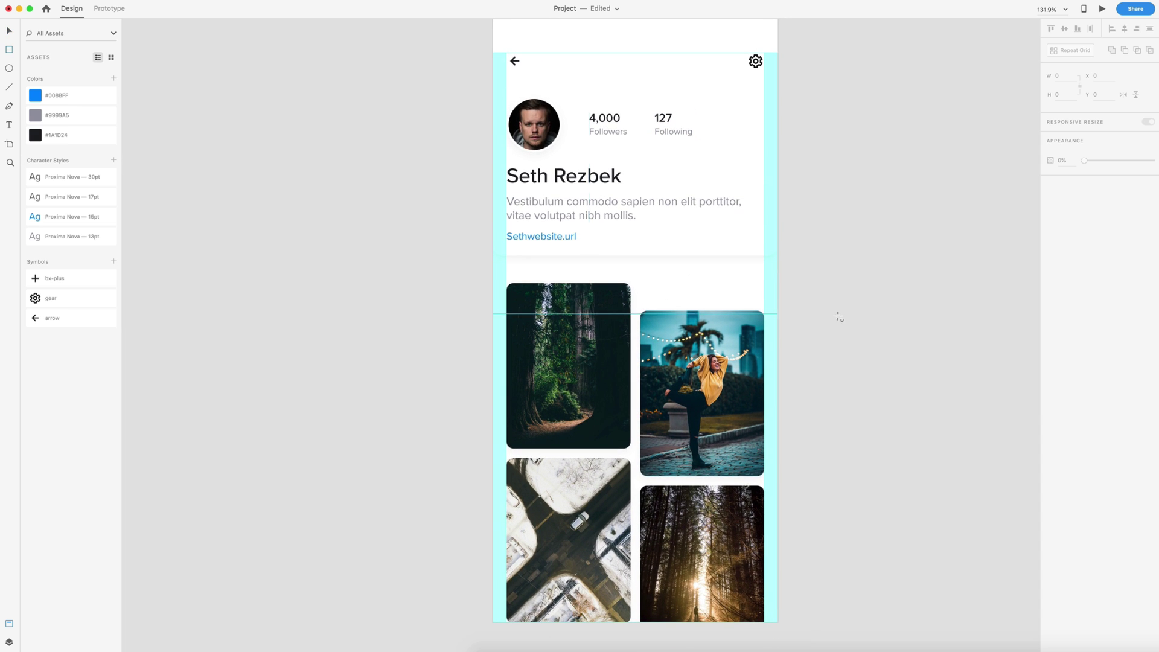
{"action": "left_click_drag", "start_coordinate": [680, 231], "coordinate": [722, 275]}
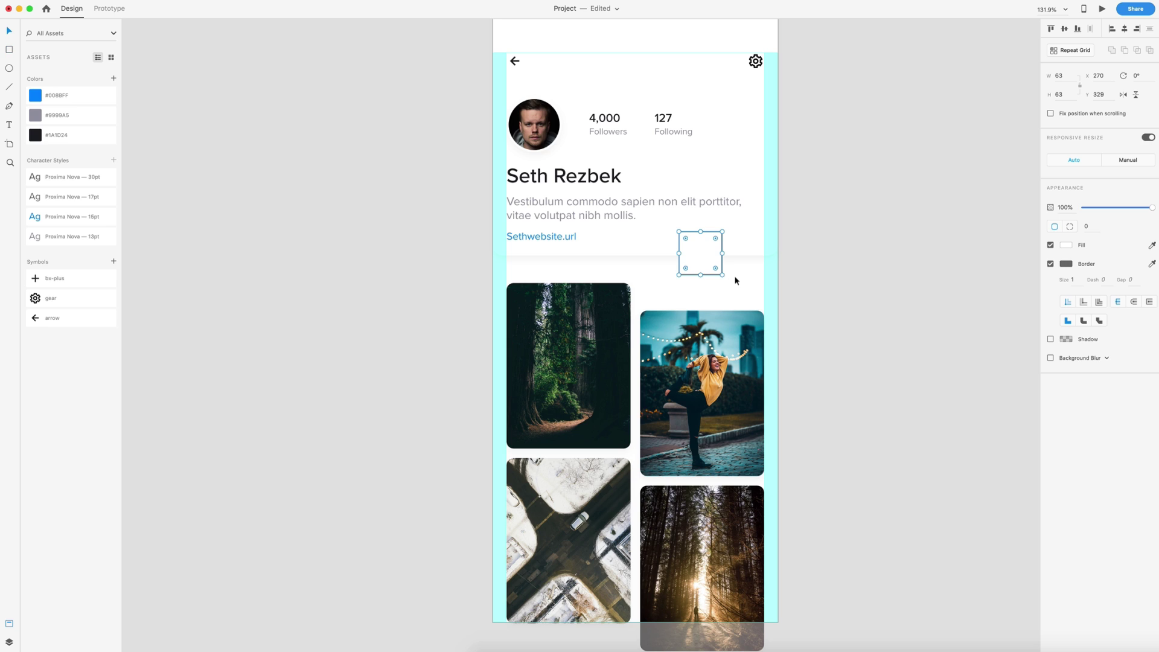
{"action": "left_click", "coordinate": [1087, 227]}
{"action": "type", "text": "5"}
{"action": "key", "text": "Return"}
{"action": "left_click", "coordinate": [1064, 76]}
{"action": "type", "text": "6"}
{"action": "key", "text": "Return"}
{"action": "left_click", "coordinate": [1051, 264]}
{"action": "left_click", "coordinate": [33, 96]}
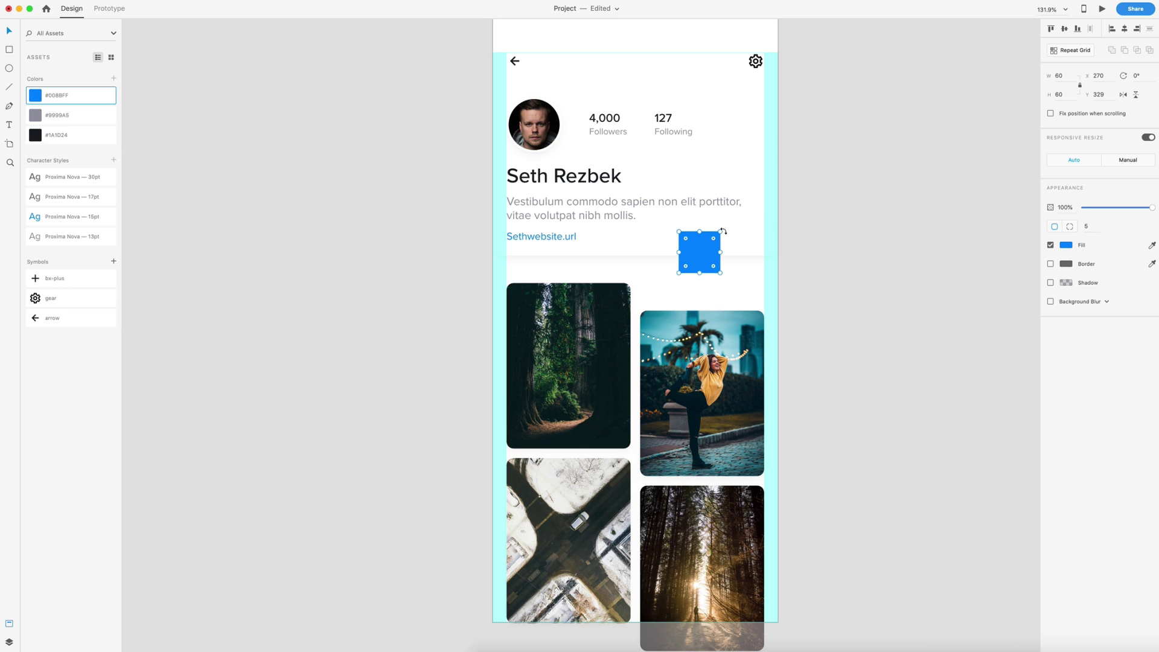
- Rotate the square 45° into a diamond straddling the card's bottom-right edge
{"action": "left_click_drag", "start_coordinate": [722, 233], "coordinate": [702, 215]}
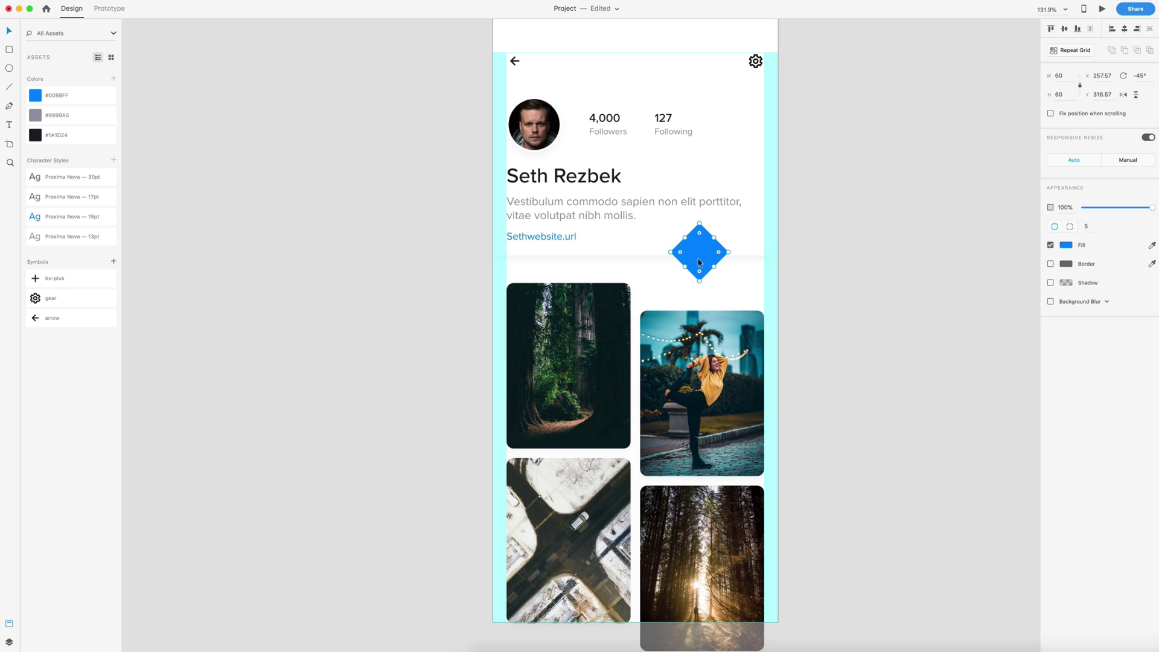
{"action": "left_click_drag", "start_coordinate": [692, 259], "coordinate": [724, 259]}
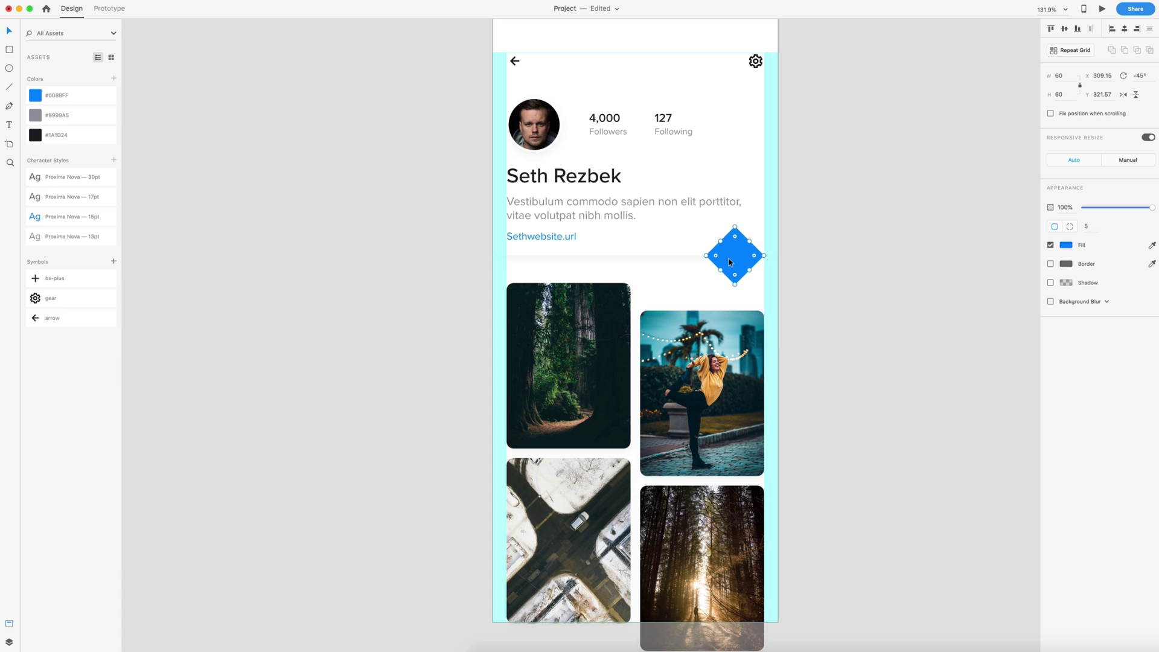
{"action": "scroll", "coordinate": [733, 266], "scroll_direction": "up", "scroll_amount": 10}
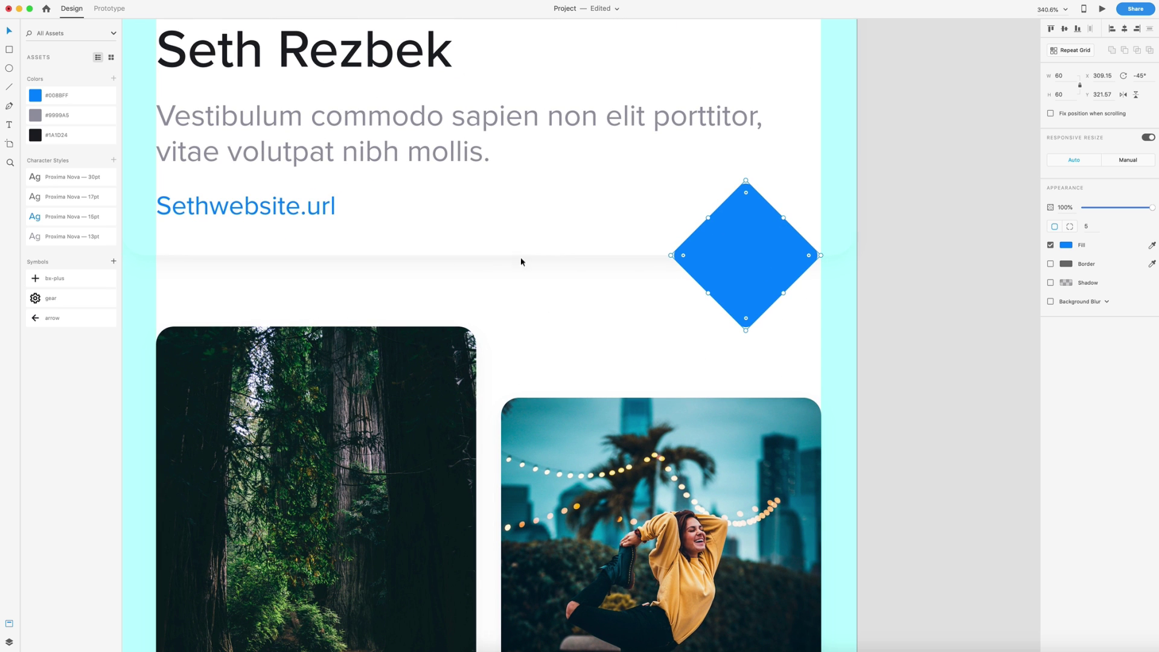
{"action": "scroll", "coordinate": [759, 281], "scroll_direction": "down", "scroll_amount": 5}
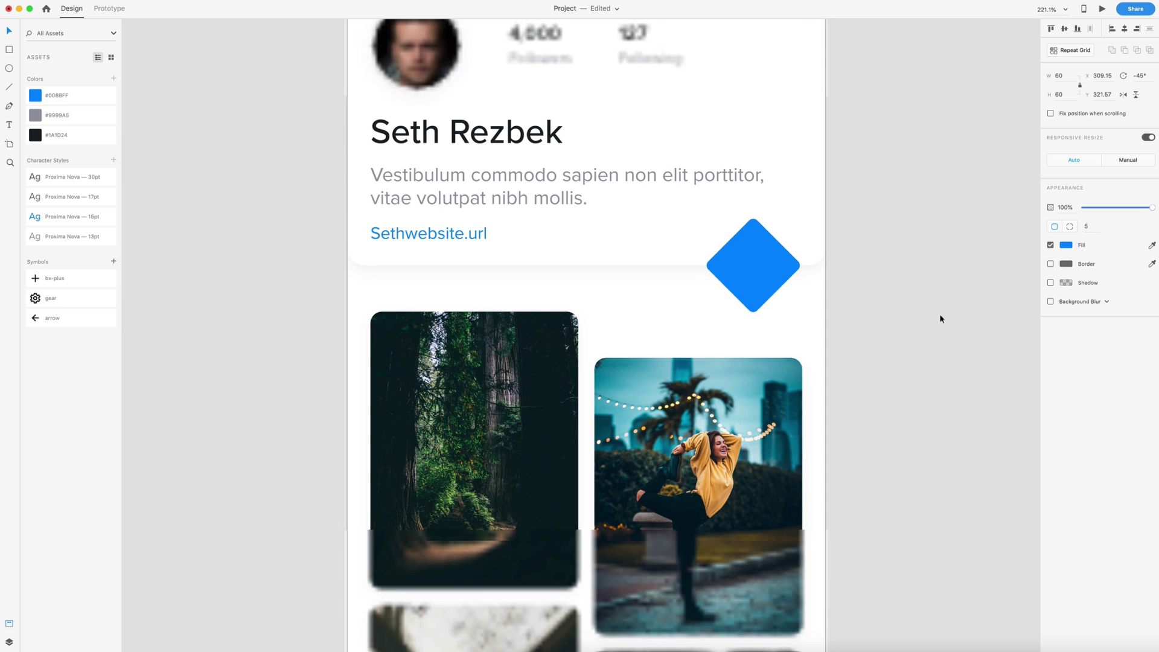
{"action": "left_click", "coordinate": [913, 311]}
- Place the bx-plus icon from Assets on the diamond and fill it white #FFFFFF
{"action": "left_click_drag", "start_coordinate": [36, 280], "coordinate": [742, 266]}
{"action": "scroll", "coordinate": [743, 268], "scroll_direction": "up", "scroll_amount": 4}
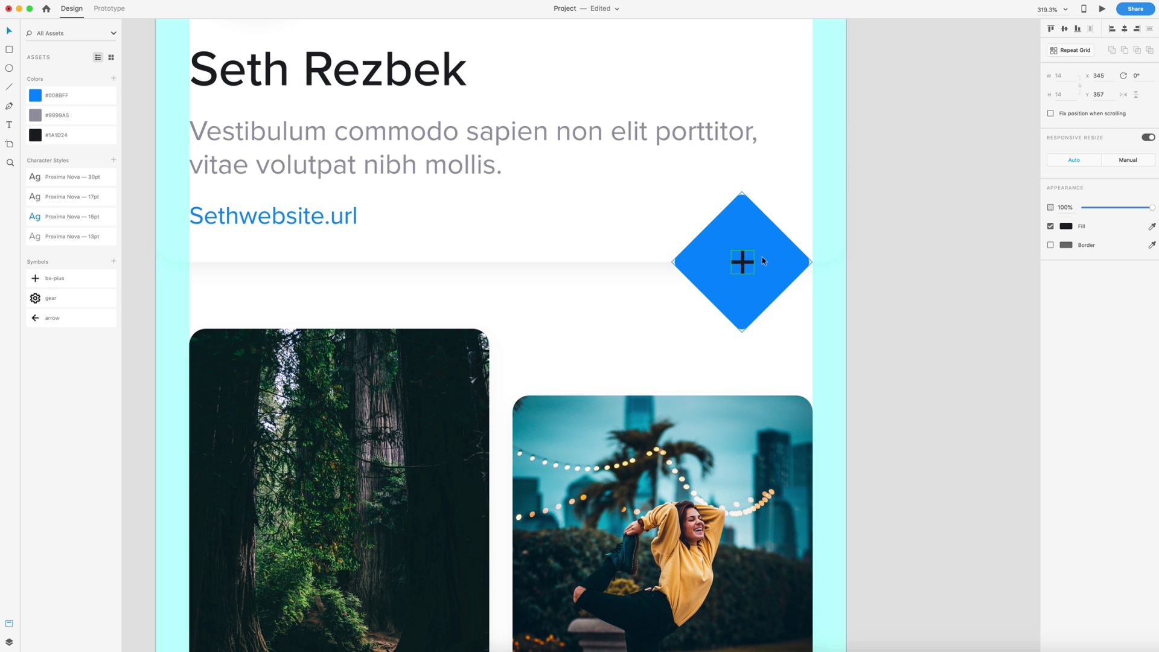
{"action": "left_click", "coordinate": [1066, 226]}
{"action": "left_click", "coordinate": [943, 175]}
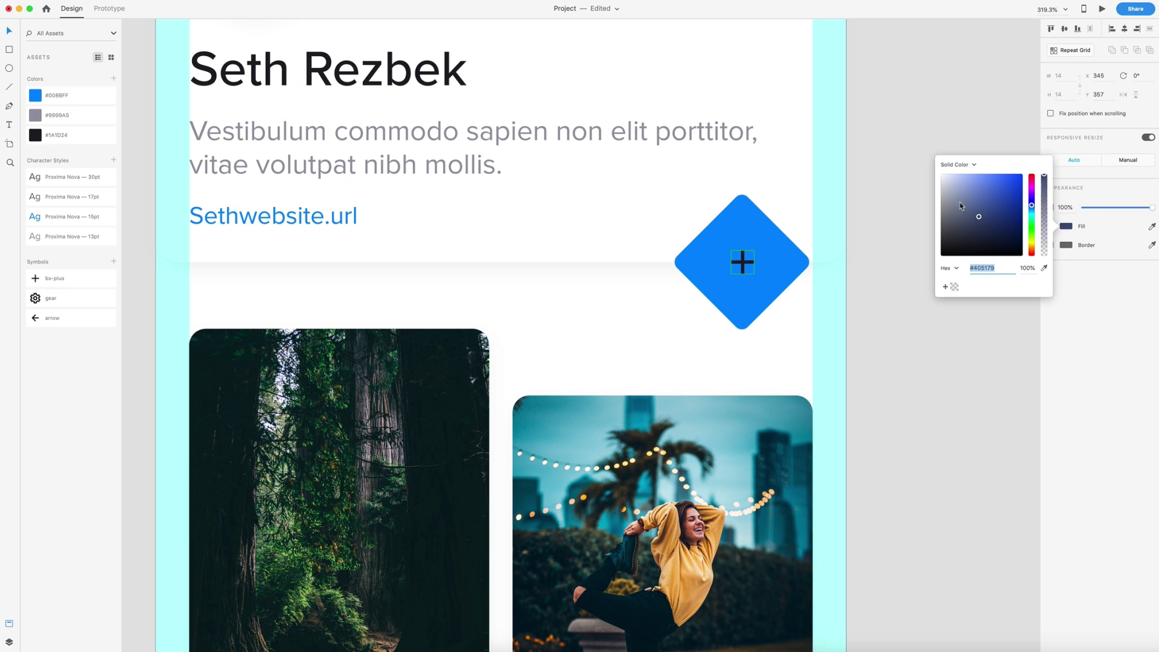
{"action": "left_click", "coordinate": [893, 166]}
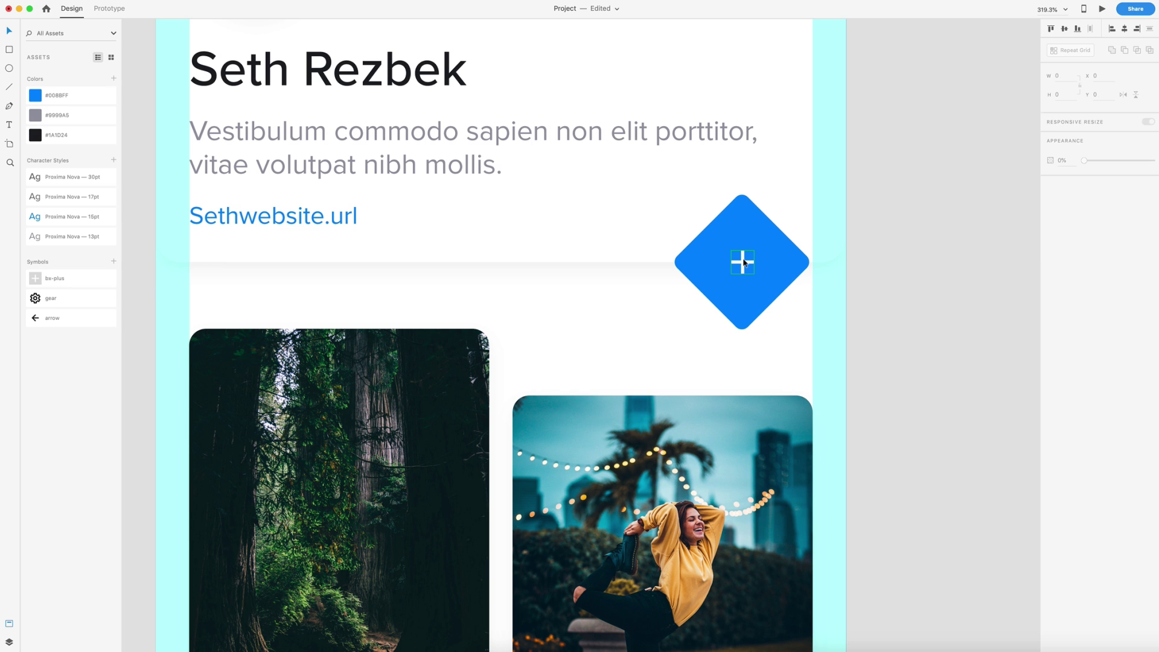
- Centre the plus icon on the diamond horizontally and vertically
{"action": "left_click", "coordinate": [780, 242]}
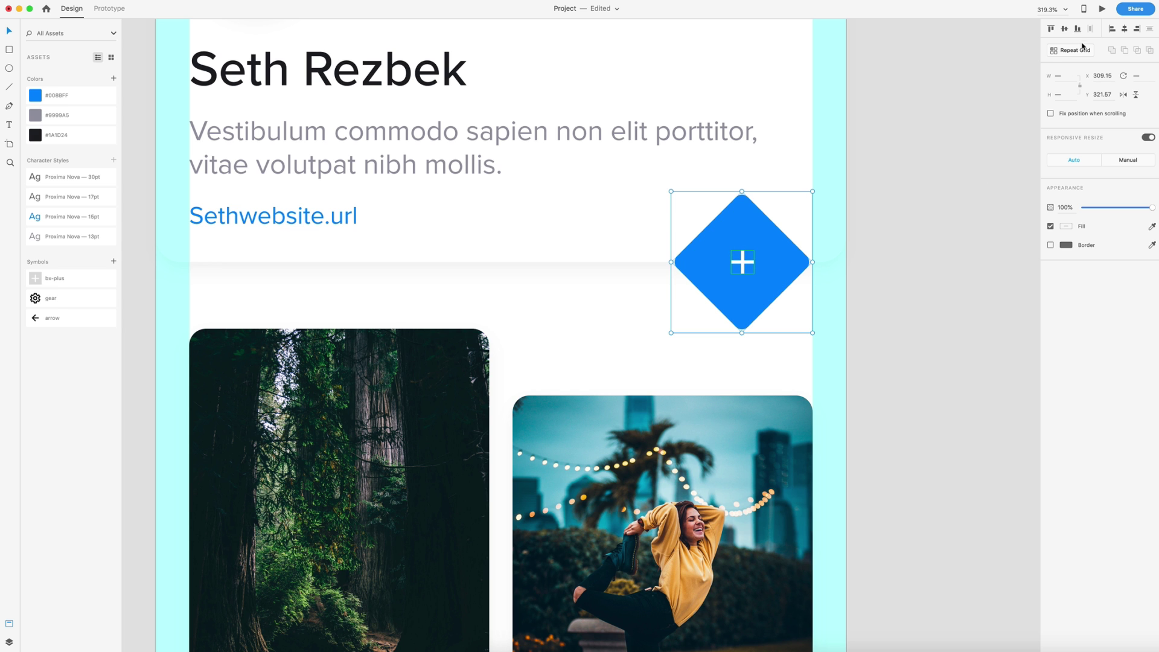
{"action": "left_click", "coordinate": [1065, 29]}
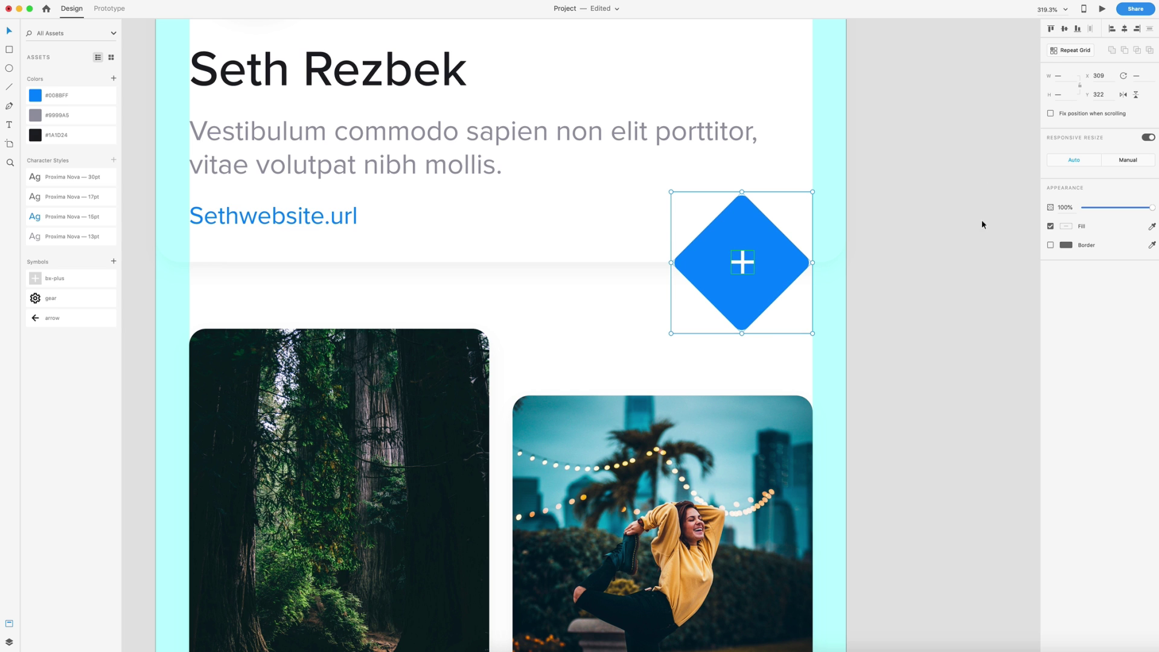
{"action": "left_click", "coordinate": [956, 238]}
{"action": "scroll", "coordinate": [956, 237], "scroll_direction": "down", "scroll_amount": 5}
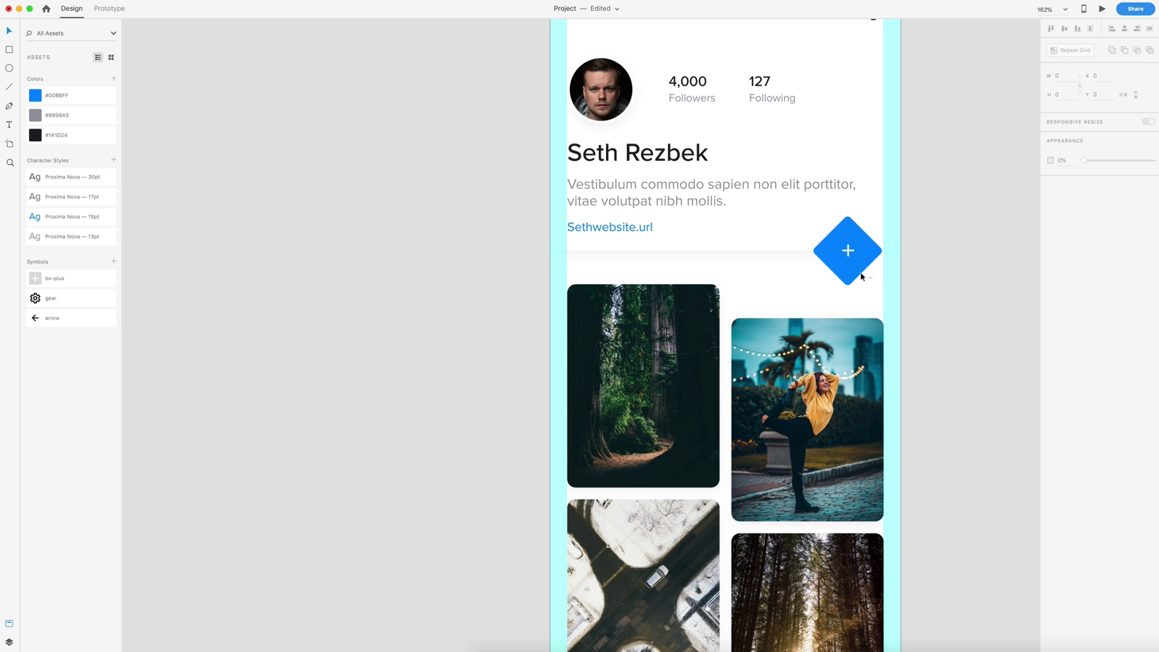
{"action": "left_click", "coordinate": [834, 258]}
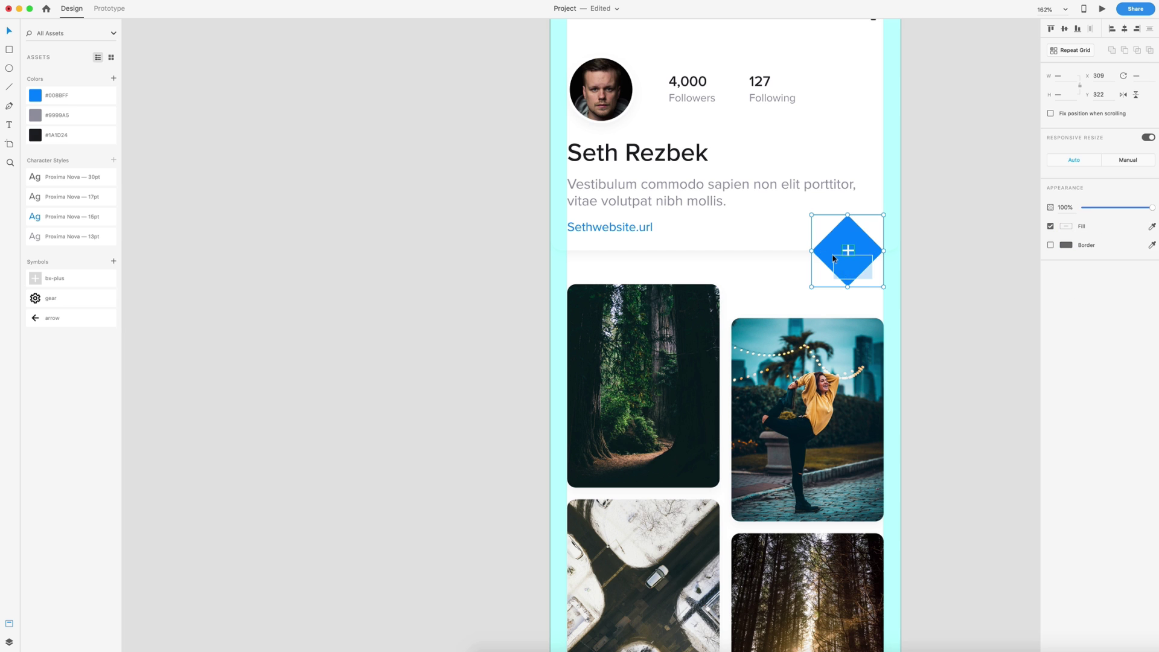
{"action": "left_click", "coordinate": [949, 289]}
{"action": "scroll", "coordinate": [948, 289], "scroll_direction": "down", "scroll_amount": 3}
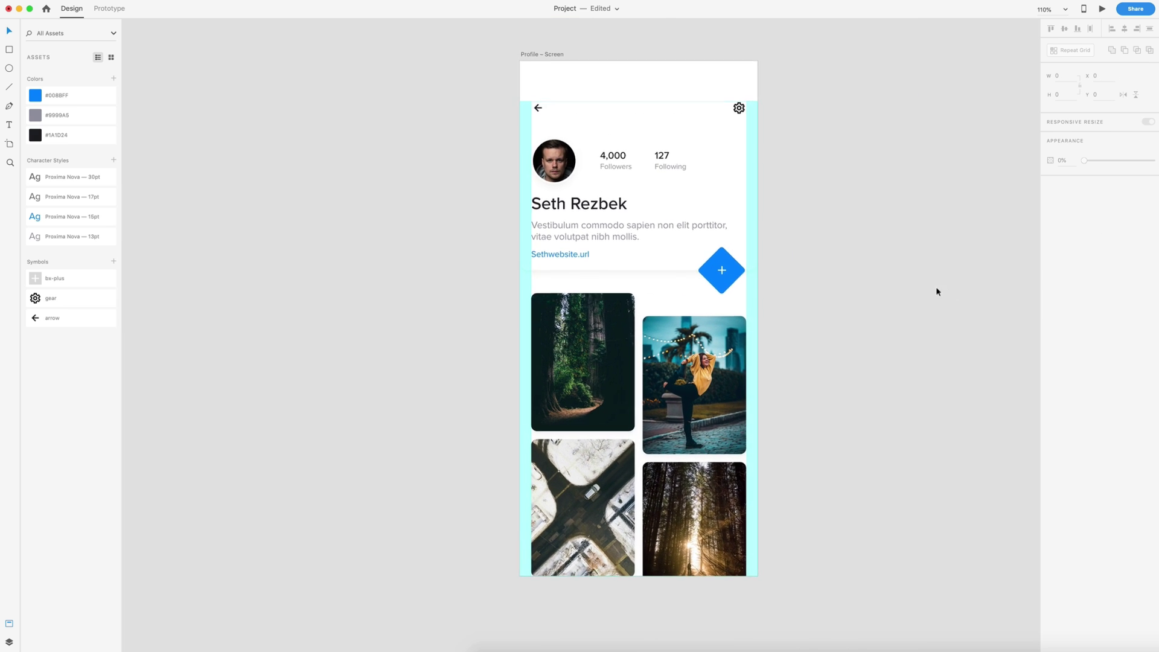